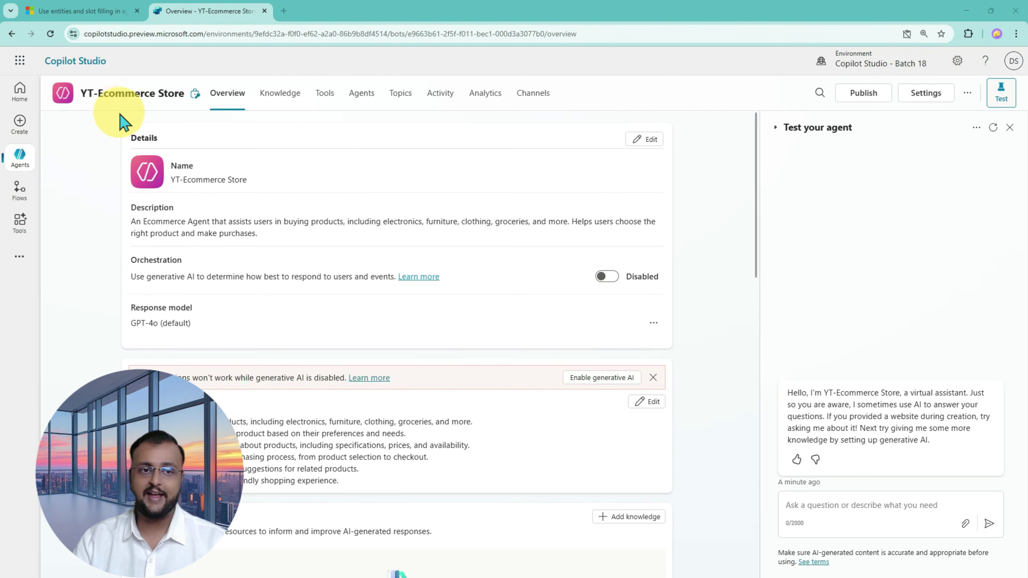
mouse_move(76, 106)
left_mouse_down()
mouse_move(181, 97)
mouse_move(50, 92)
mouse_move(129, 117)
left_mouse_up()
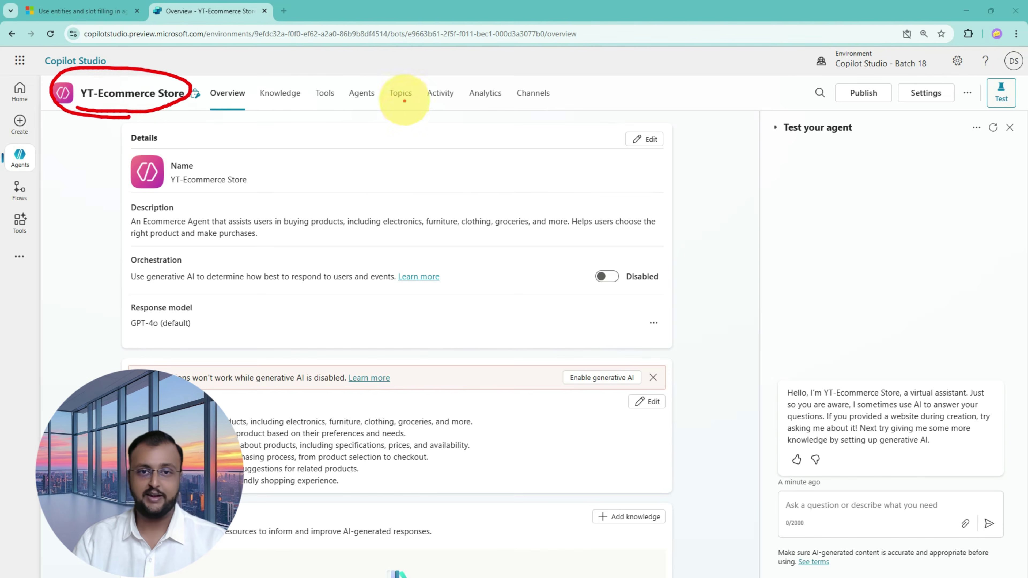
key("Escape")
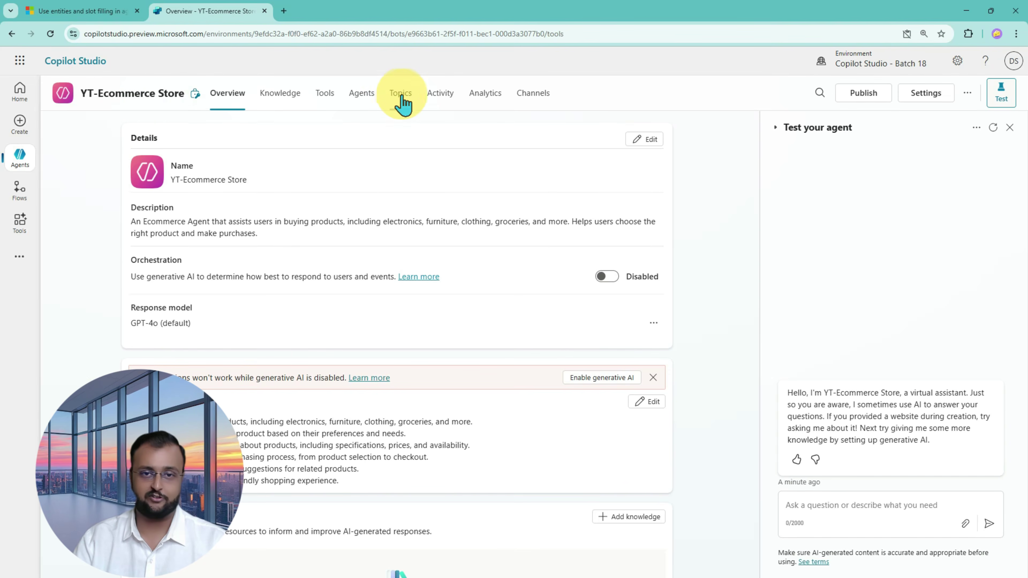
- In the Buy a Product topic, add a question node after the trigger asking "Which category product you're looking for?"
left_click(400, 97)
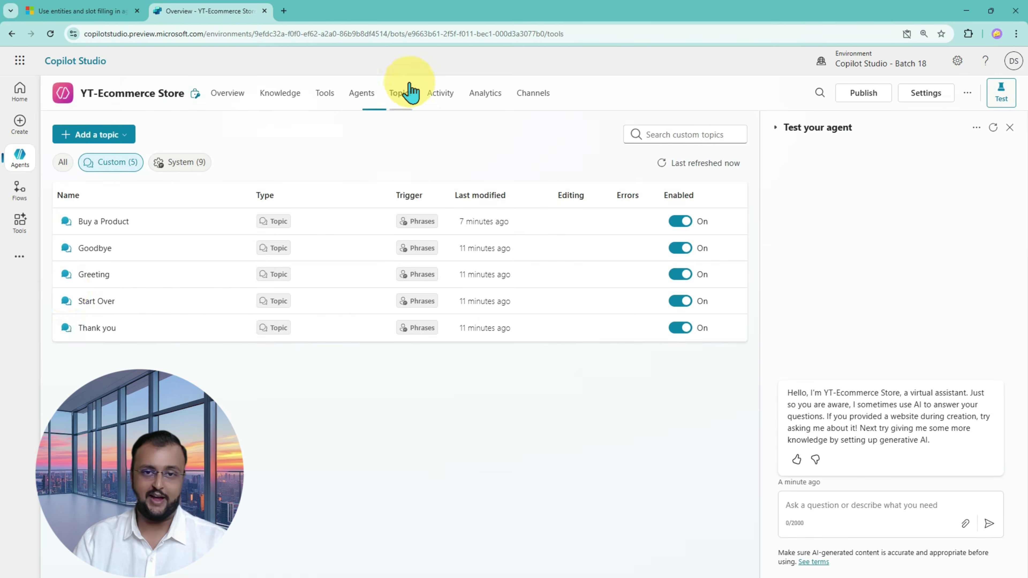
left_click(104, 226)
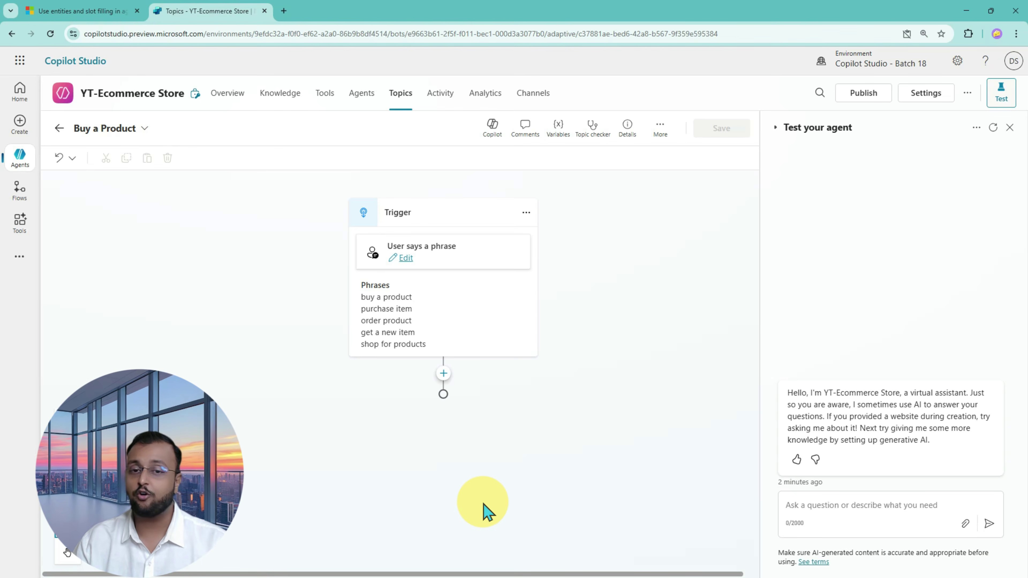
left_click(443, 372)
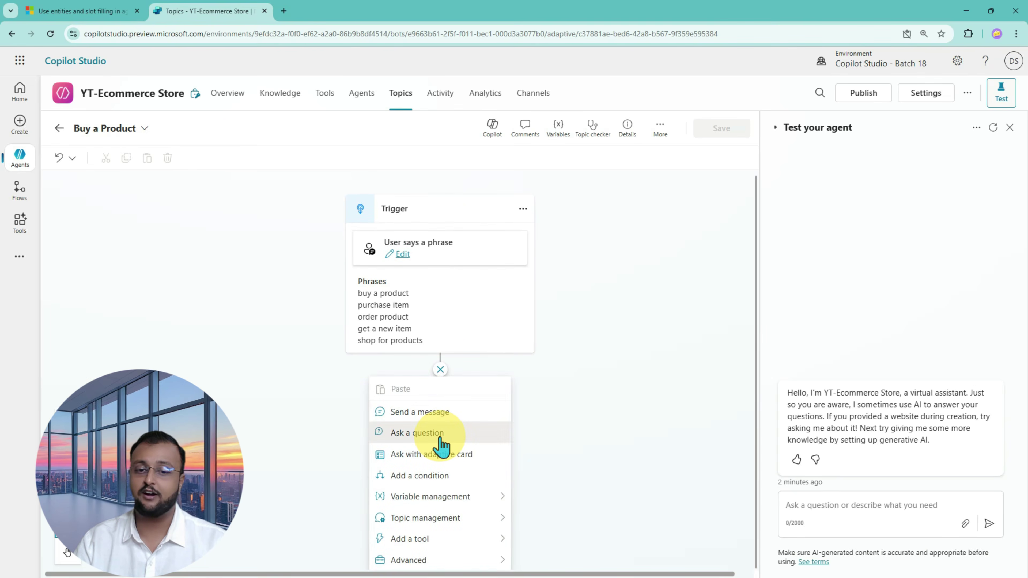
left_click(441, 435)
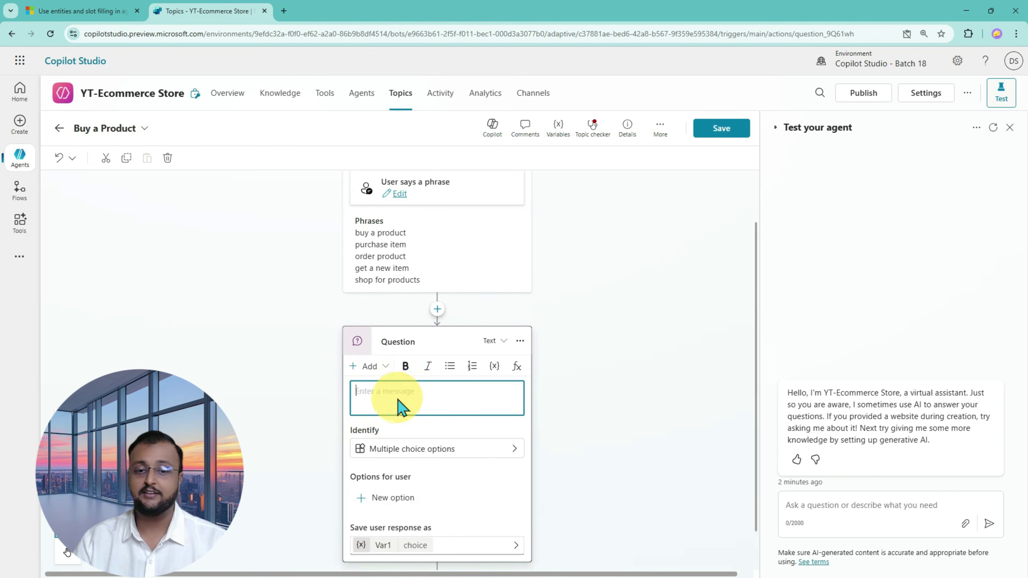
type("Whi")
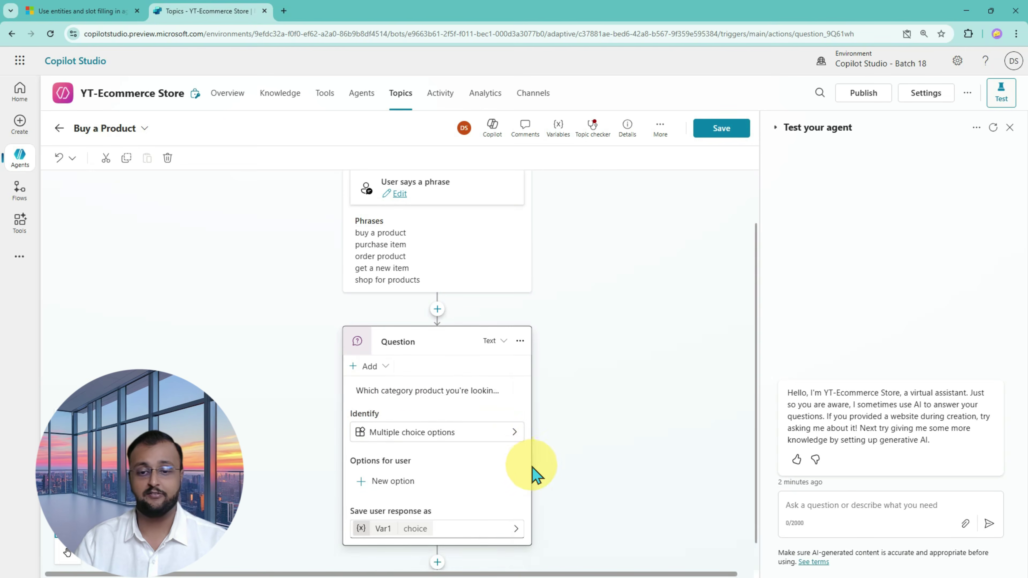
- Review the options and prebuilt entities the question can identify in the user's response
left_click(510, 434)
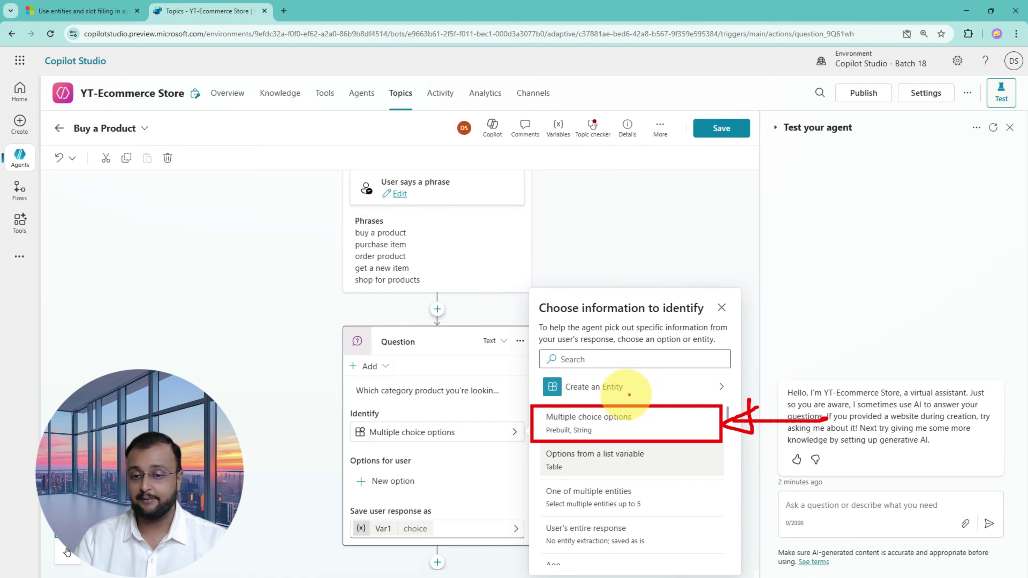
mouse_move(642, 374)
left_mouse_down()
mouse_move(598, 375)
mouse_move(562, 398)
mouse_move(666, 399)
mouse_move(672, 369)
left_mouse_up()
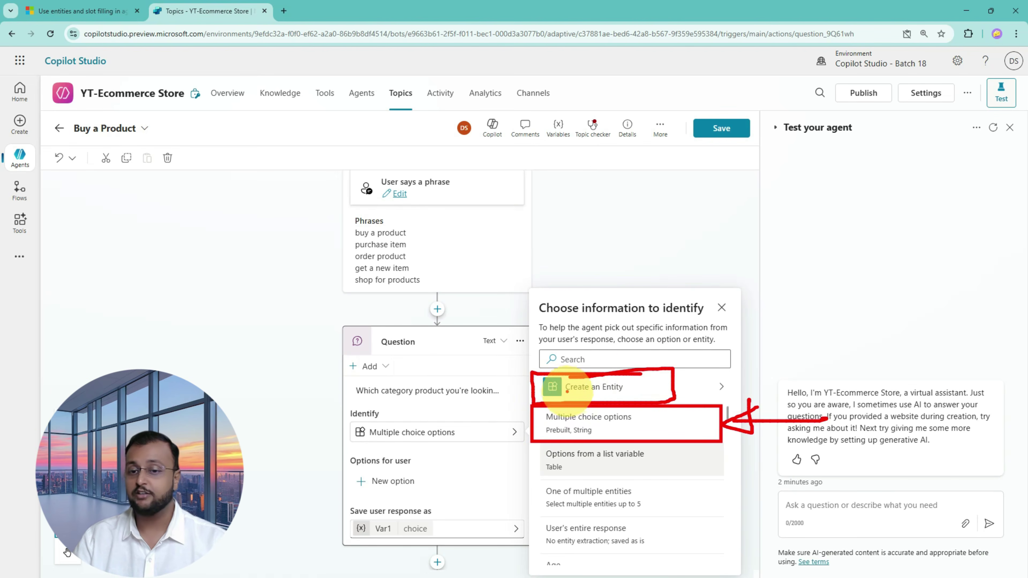
left_click_drag(568, 369, 674, 395)
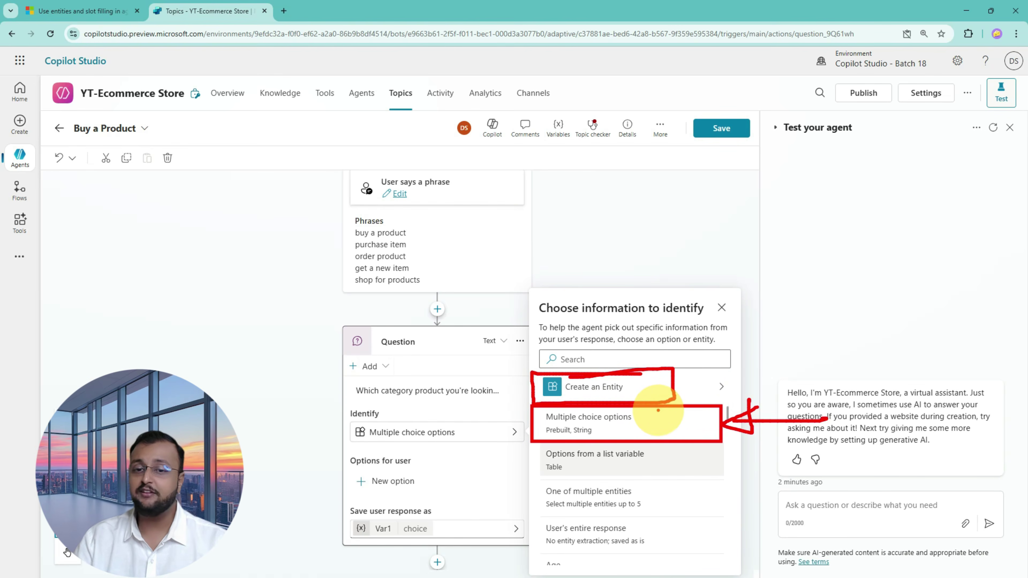
key("Escape")
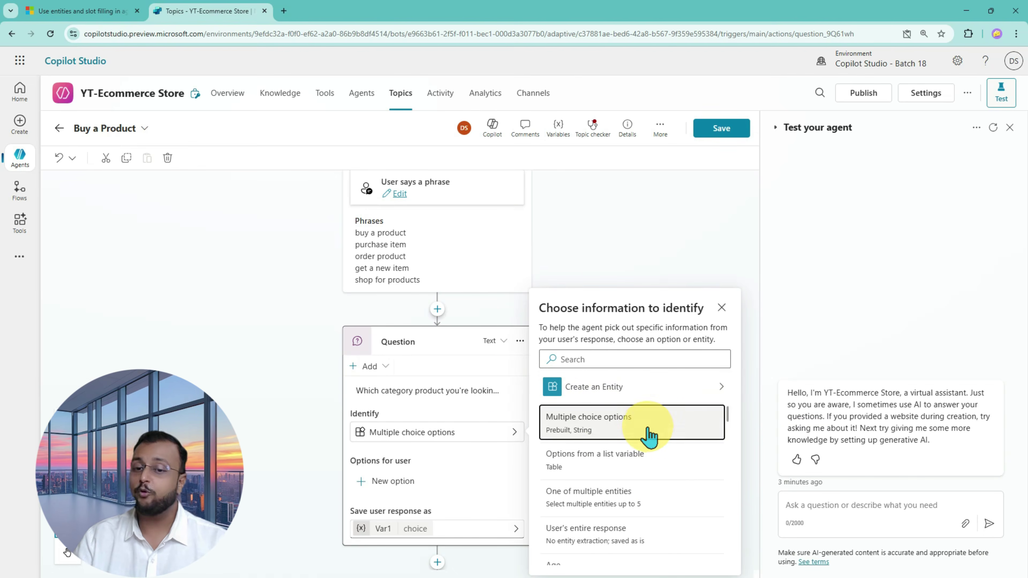
scroll(649, 436, "down", 3)
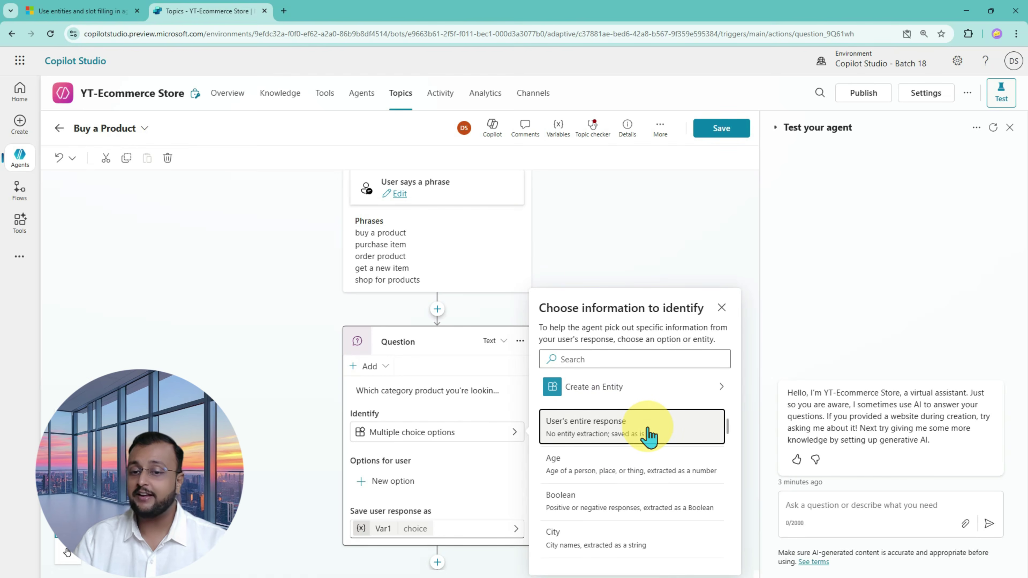
scroll(649, 437, "up", 3)
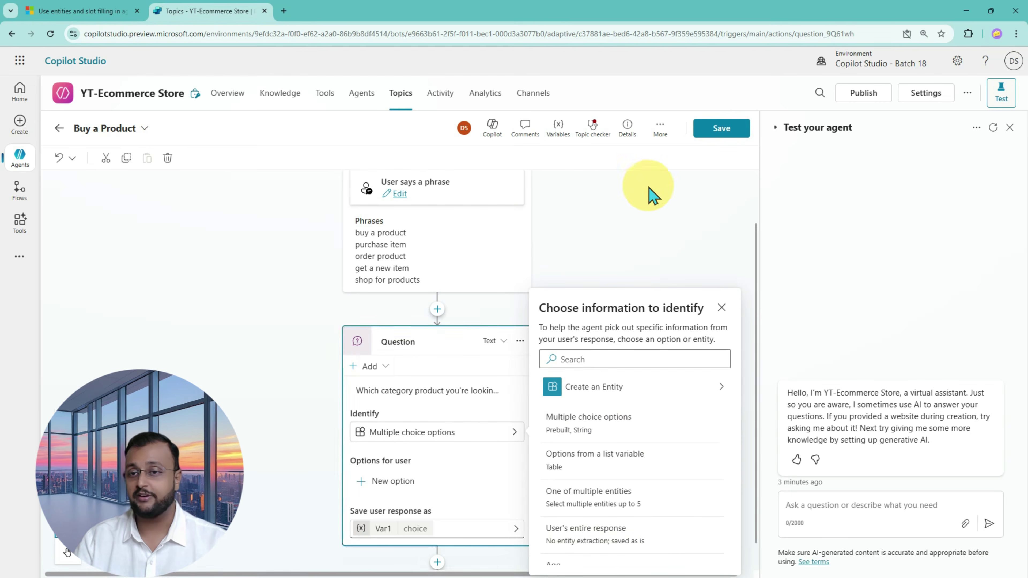
- Save the Buy a Product topic despite its error
left_click(717, 140)
left_click(717, 140)
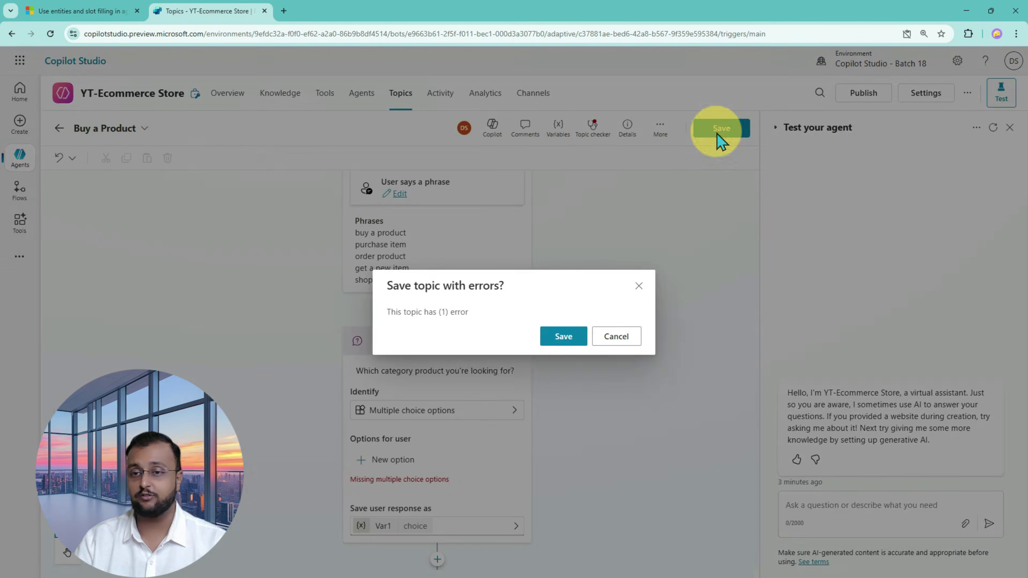
left_click(559, 336)
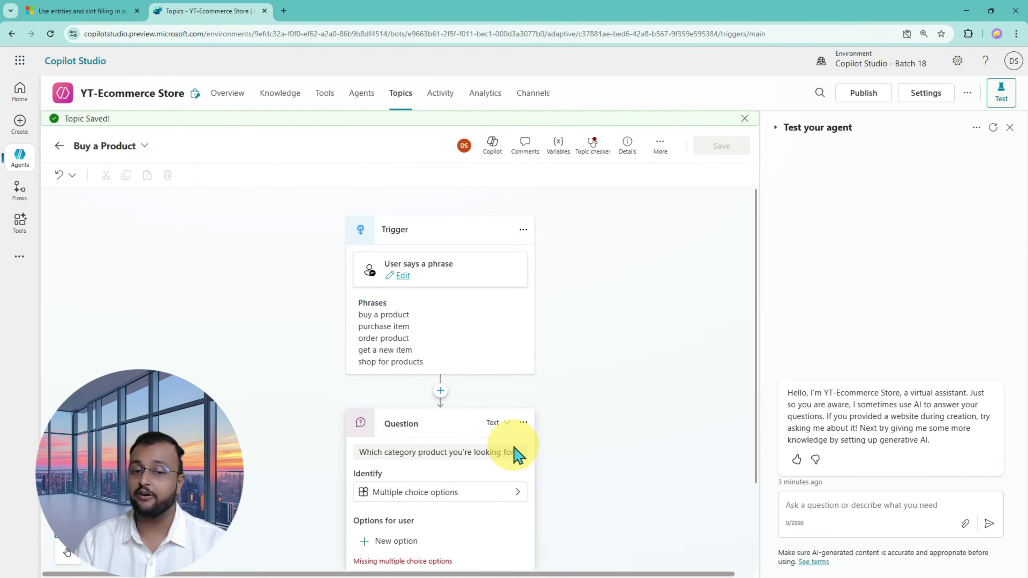
- Open the agent's Entities settings and review the list of prebuilt entities
left_click(927, 97)
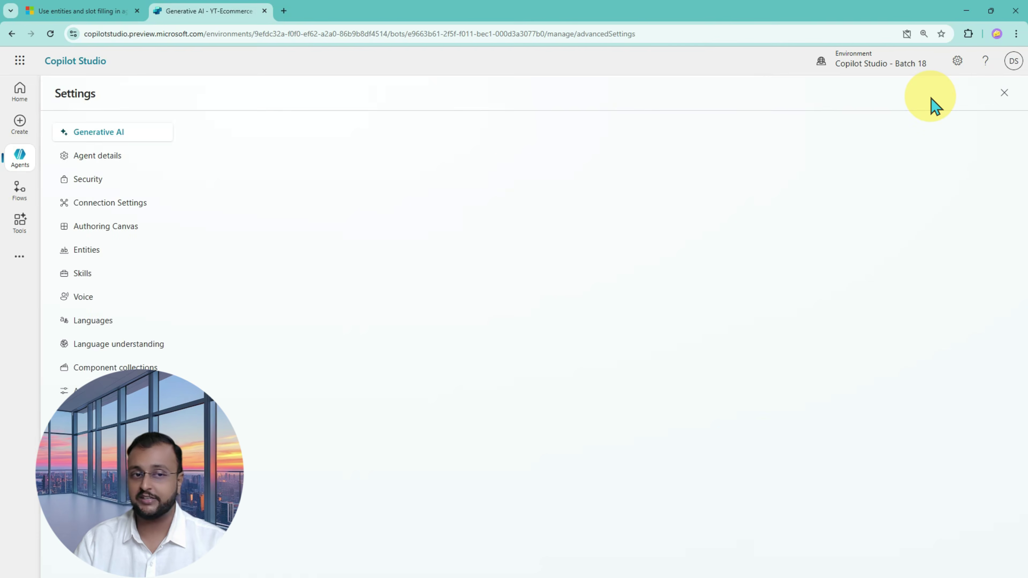
left_click(101, 259)
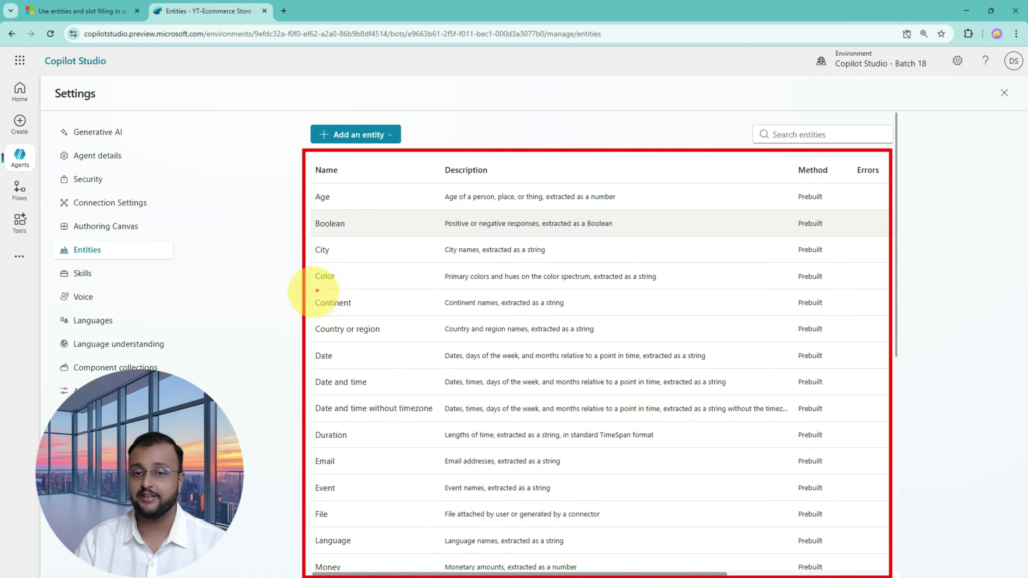
mouse_move(274, 180)
left_mouse_down()
mouse_move(233, 280)
mouse_move(231, 551)
mouse_move(275, 559)
left_mouse_up()
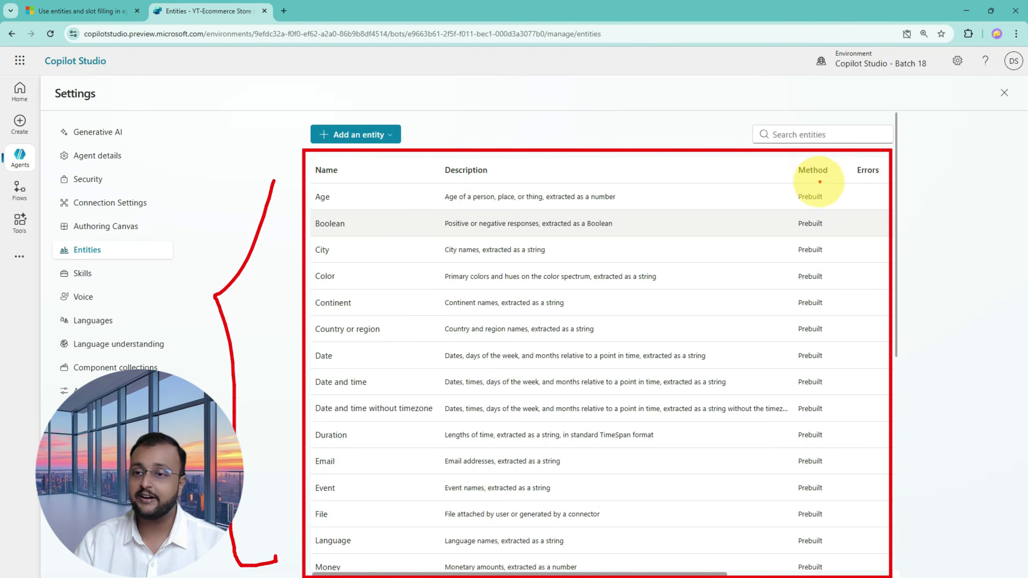
mouse_move(778, 179)
left_mouse_down()
mouse_move(842, 442)
mouse_move(854, 563)
mouse_move(865, 569)
left_mouse_up()
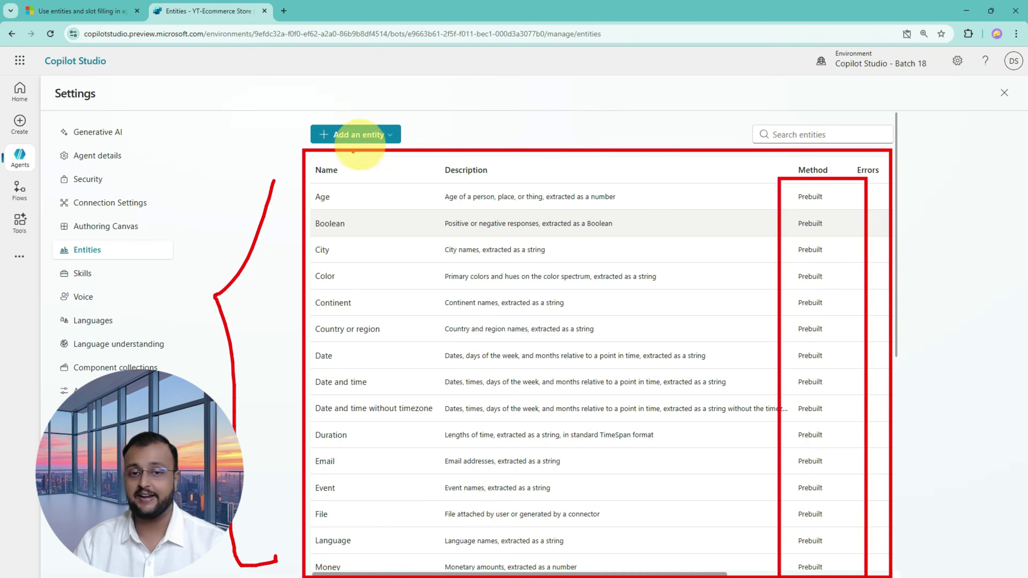
key("Escape")
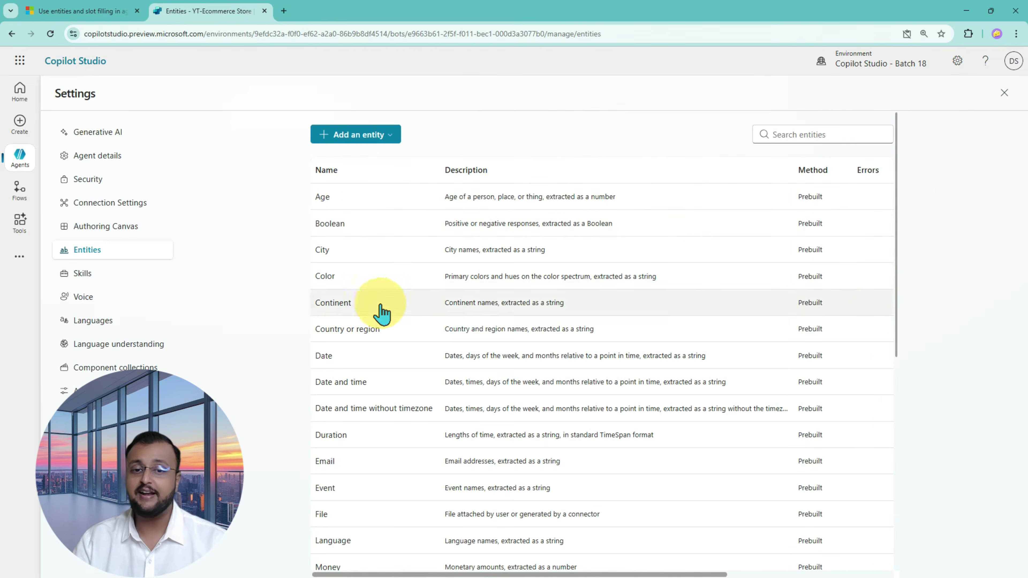
- Examine the Date and time entity's usage examples, comparing user inputs with saved values, and close its details
left_click(341, 389)
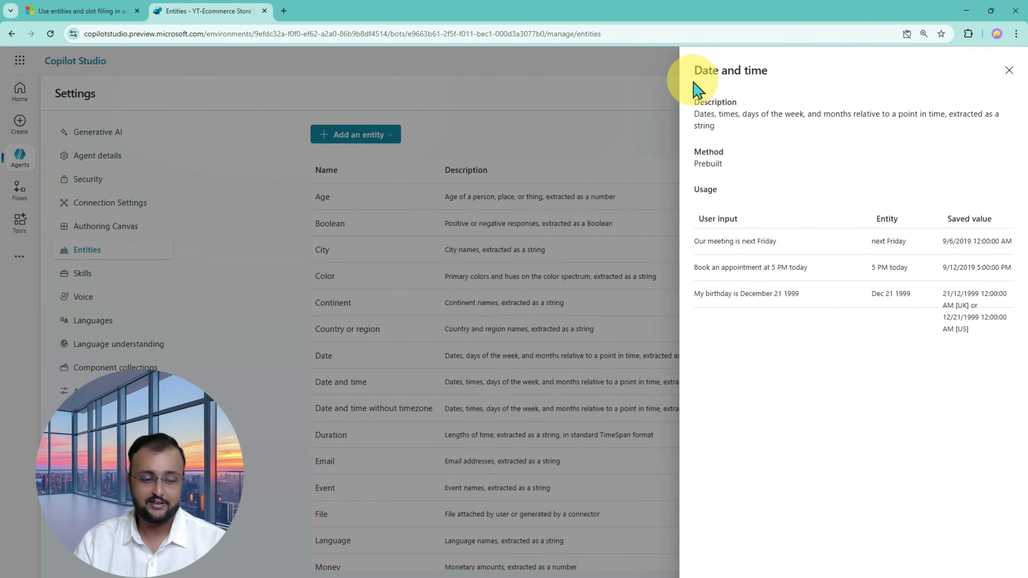
left_click_drag(685, 231, 797, 253)
mouse_move(596, 237)
left_mouse_down()
mouse_move(642, 233)
mouse_move(620, 245)
left_mouse_up()
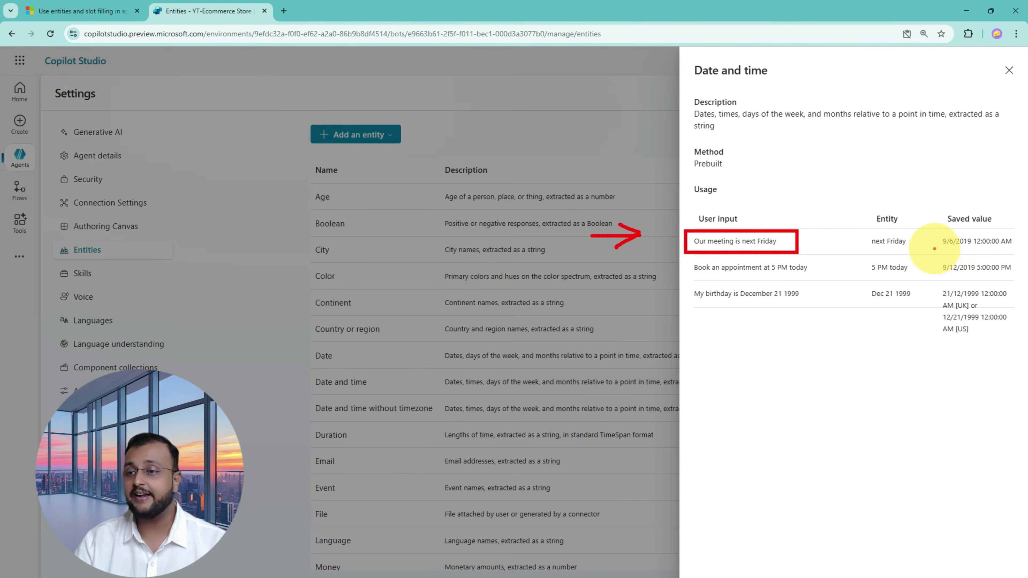
mouse_move(930, 249)
left_mouse_down()
mouse_move(1023, 253)
mouse_move(971, 223)
mouse_move(947, 251)
left_mouse_up()
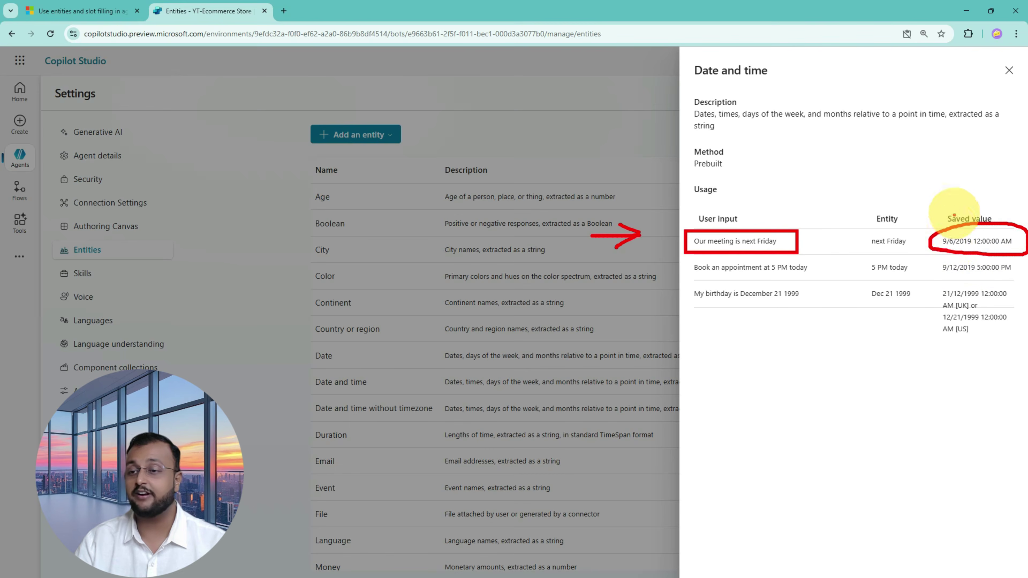
left_click_drag(903, 188, 930, 239)
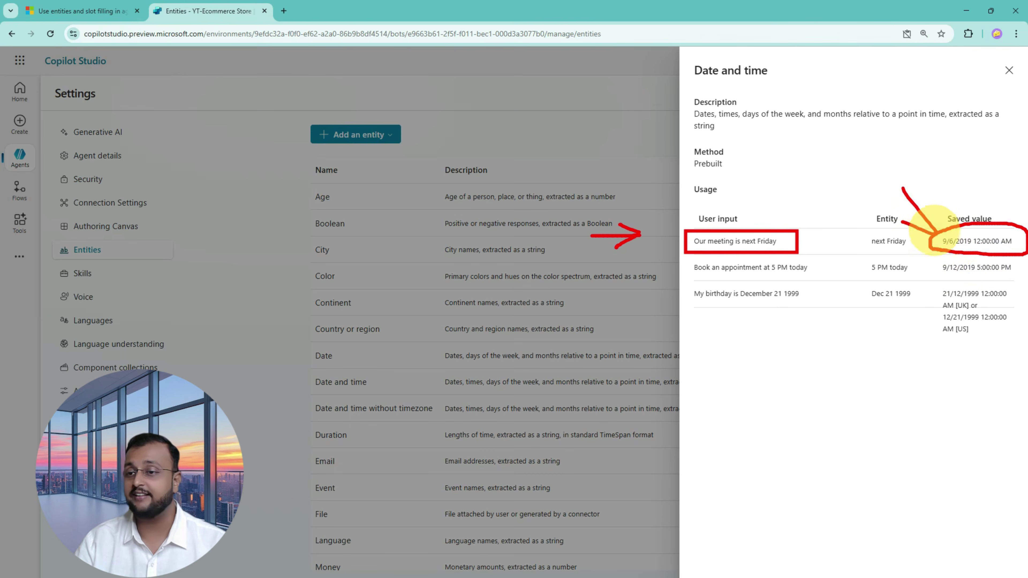
left_click_drag(938, 202, 933, 241)
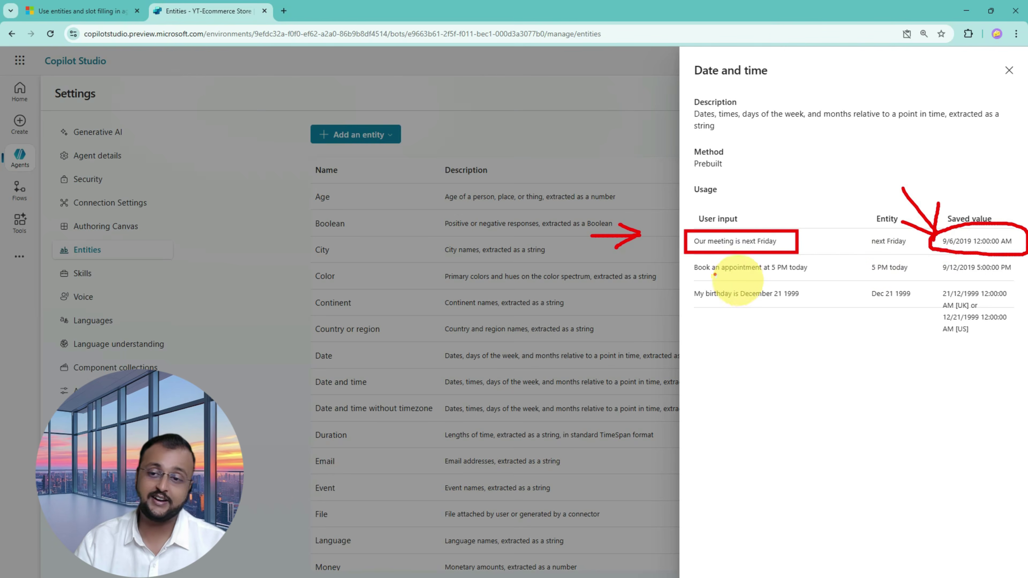
left_click_drag(682, 280, 820, 312)
mouse_move(926, 284)
left_mouse_down()
mouse_move(953, 293)
mouse_move(1018, 352)
left_mouse_up()
mouse_move(854, 354)
left_mouse_down()
mouse_move(912, 322)
mouse_move(901, 362)
left_mouse_up()
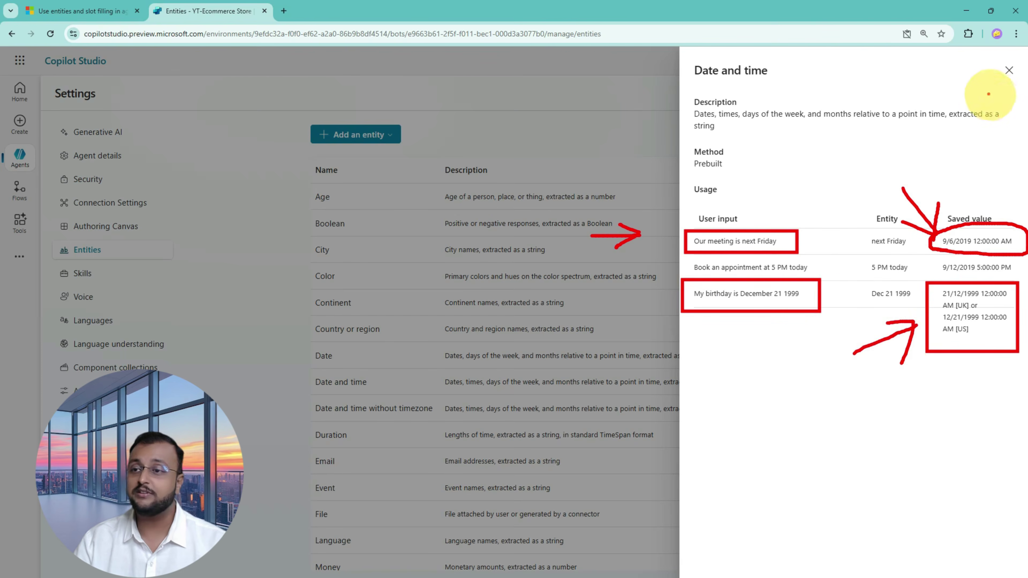
key("Escape")
left_click(372, 231)
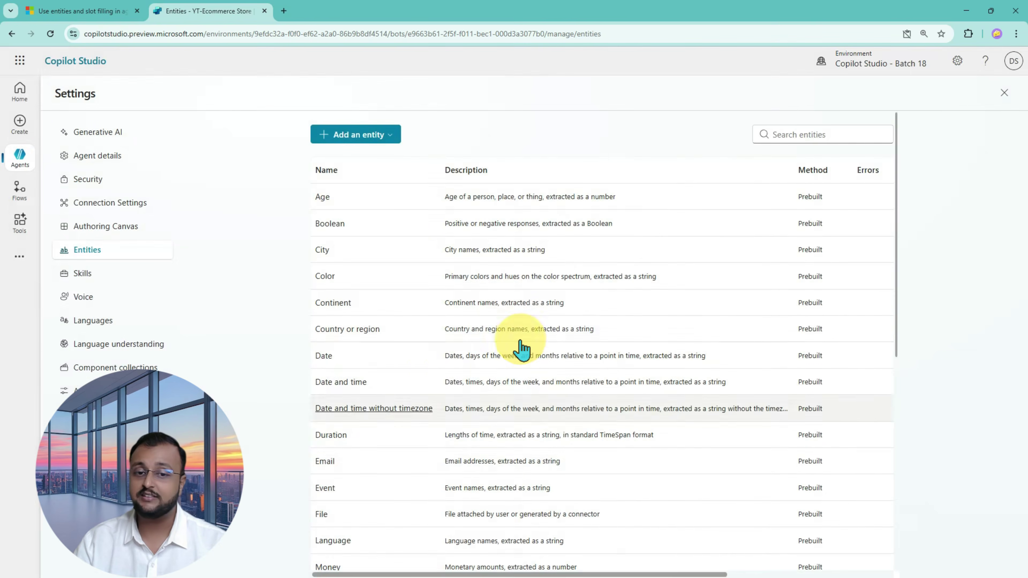
- Look through the remaining prebuilt entities and examine the City entity's usage examples, comparing user inputs, entities and saved values
scroll(523, 348, "down", 5)
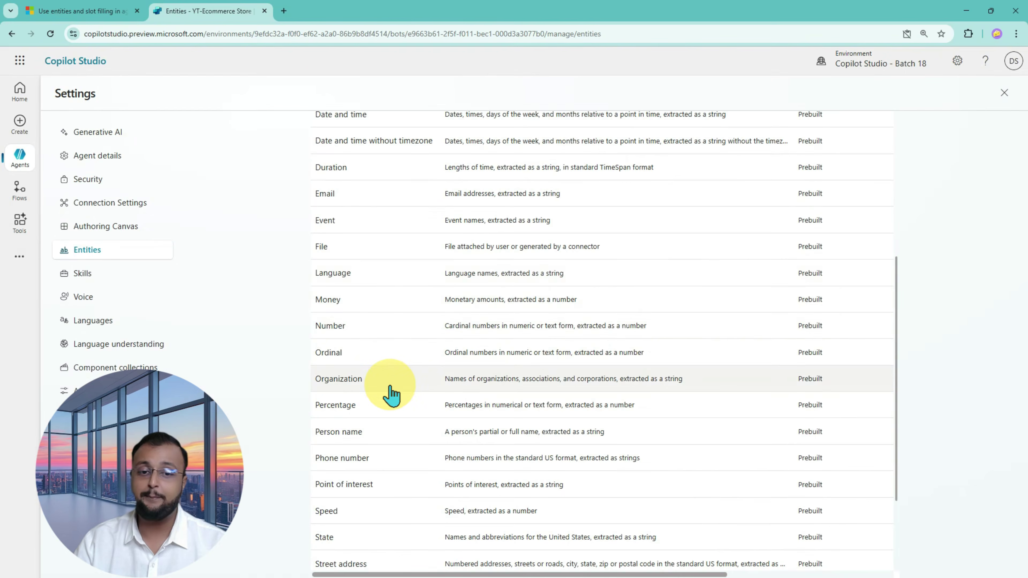
scroll(380, 373, "down", 1)
scroll(381, 377, "down", 3)
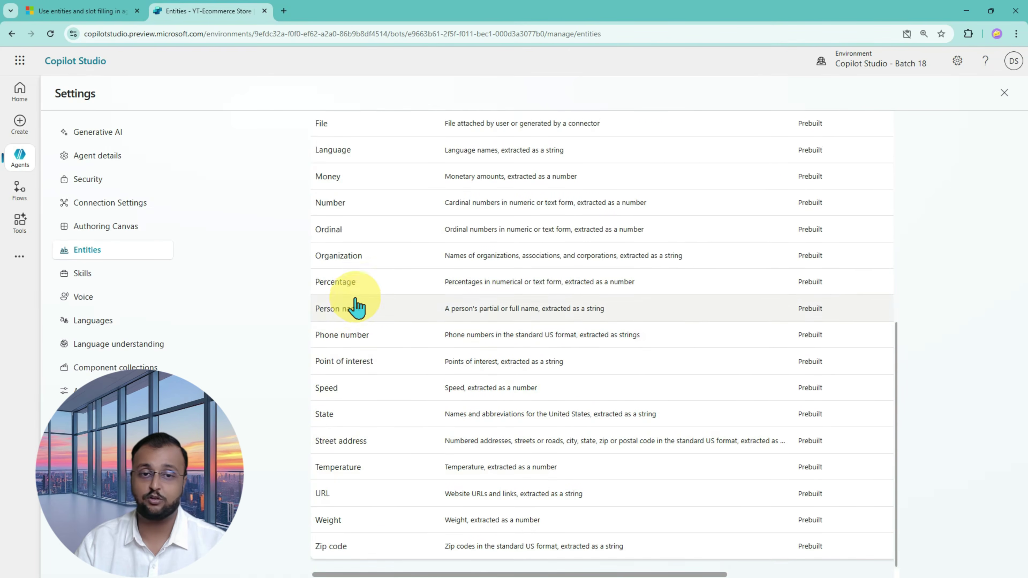
scroll(356, 306, "up", 4)
scroll(356, 306, "up", 4)
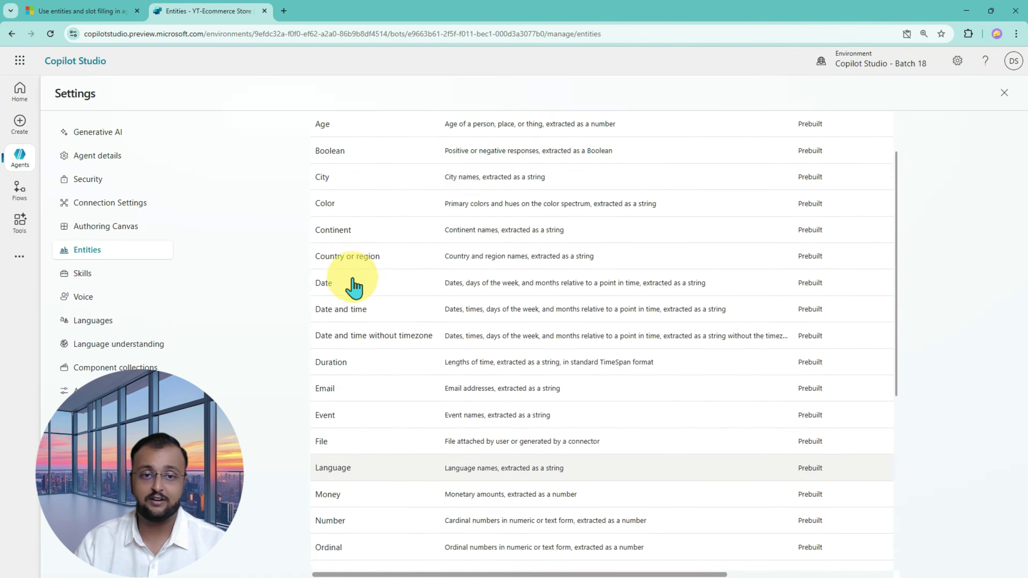
left_click(329, 183)
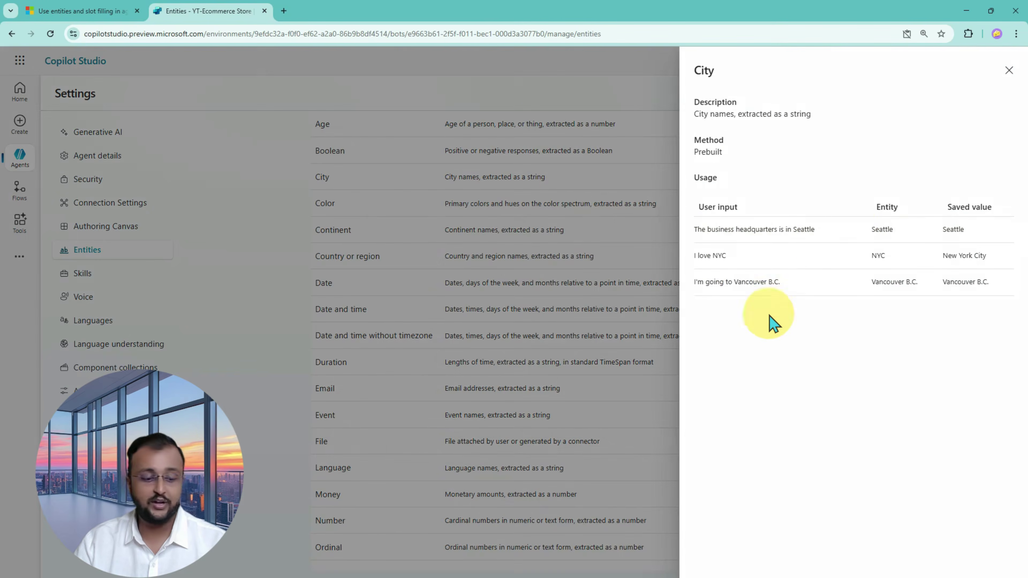
left_click_drag(687, 218, 841, 241)
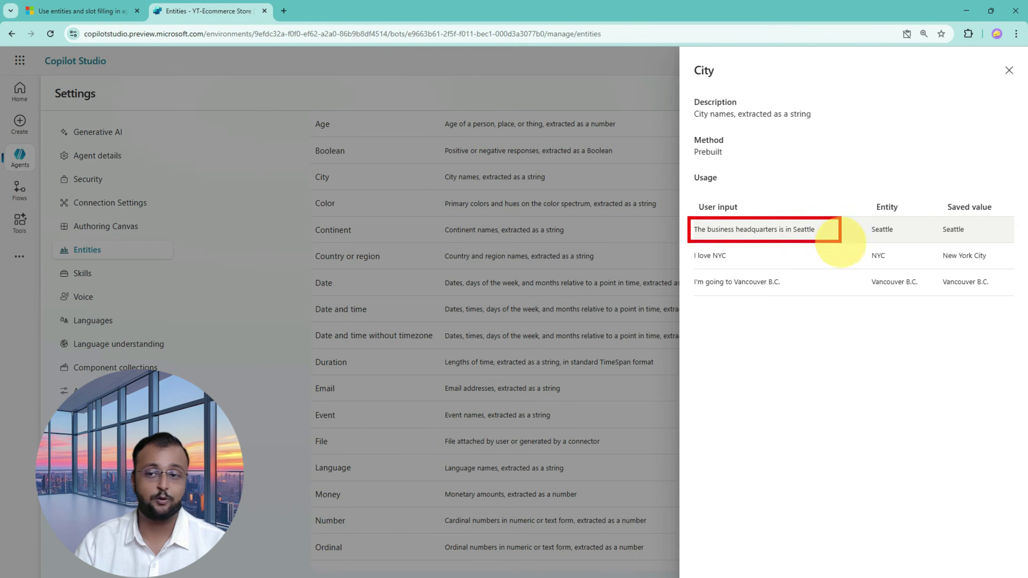
mouse_move(815, 171)
left_mouse_down()
mouse_move(811, 219)
mouse_move(829, 202)
left_mouse_up()
mouse_move(904, 222)
left_mouse_down()
mouse_move(853, 232)
mouse_move(887, 216)
mouse_move(879, 246)
mouse_move(908, 227)
left_mouse_up()
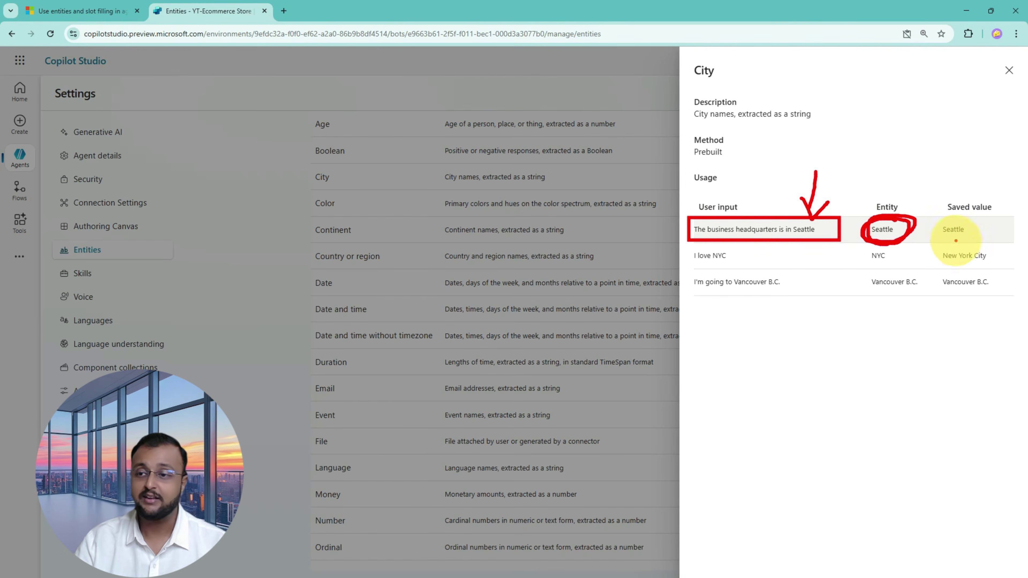
mouse_move(973, 220)
left_mouse_down()
mouse_move(921, 235)
mouse_move(976, 222)
left_mouse_up()
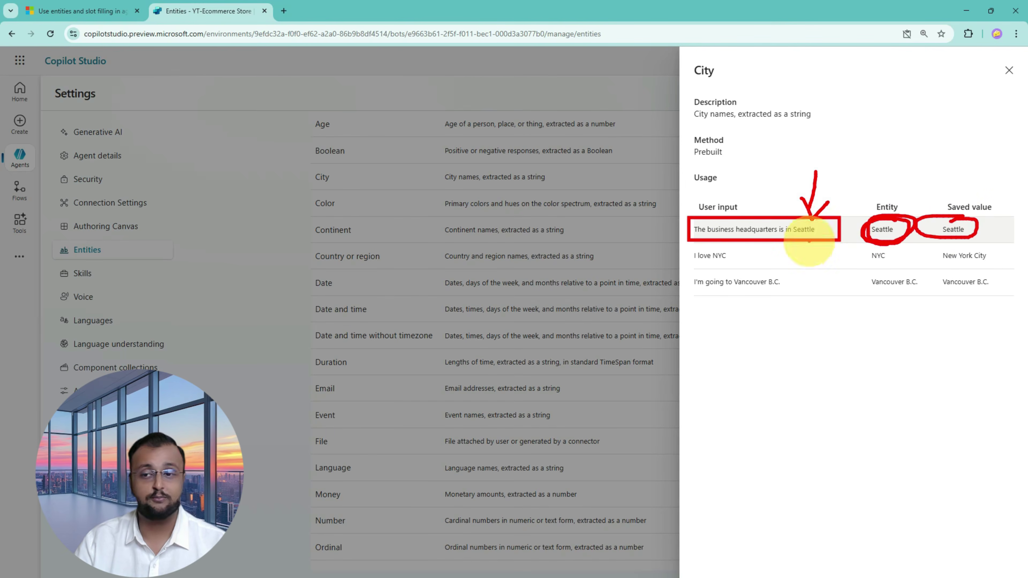
mouse_move(689, 266)
left_mouse_down()
mouse_move(808, 259)
mouse_move(826, 271)
mouse_move(845, 252)
mouse_move(843, 270)
mouse_move(872, 267)
left_mouse_up()
left_click_drag(789, 279, 864, 277)
mouse_move(931, 249)
left_mouse_down()
mouse_move(992, 245)
mouse_move(924, 270)
mouse_move(939, 276)
left_mouse_up()
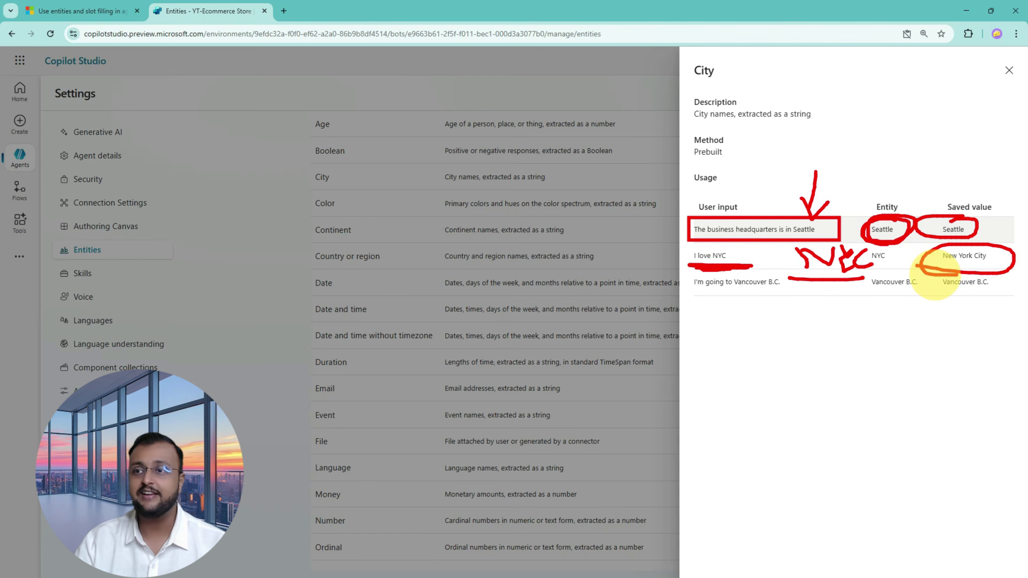
- Finish examining how the City entity's user inputs map to saved values and close its details
mouse_move(693, 85)
left_mouse_down()
mouse_move(739, 60)
mouse_move(743, 86)
mouse_move(704, 92)
left_mouse_up()
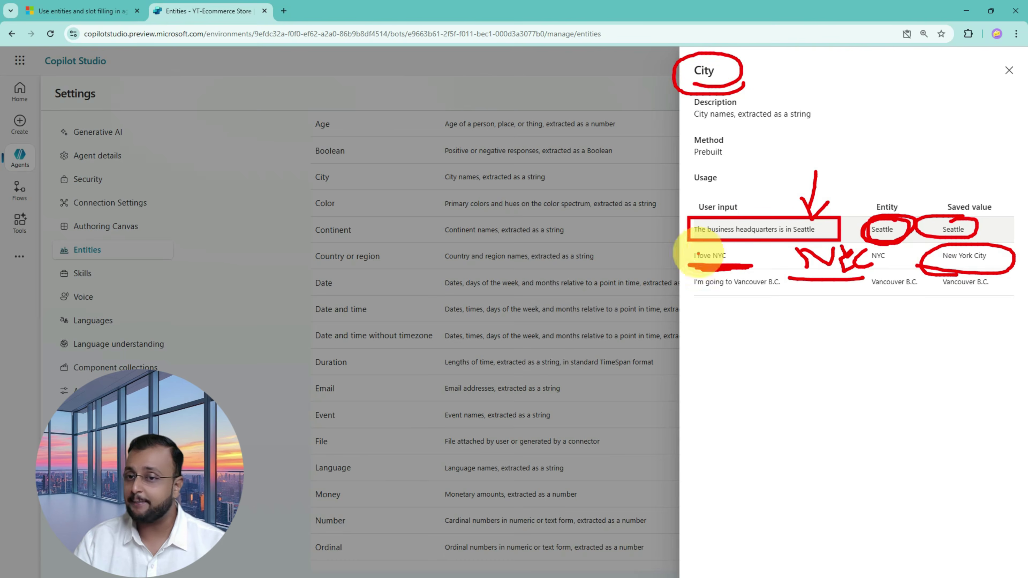
mouse_move(822, 416)
left_mouse_down()
mouse_move(780, 223)
mouse_move(810, 259)
left_mouse_up()
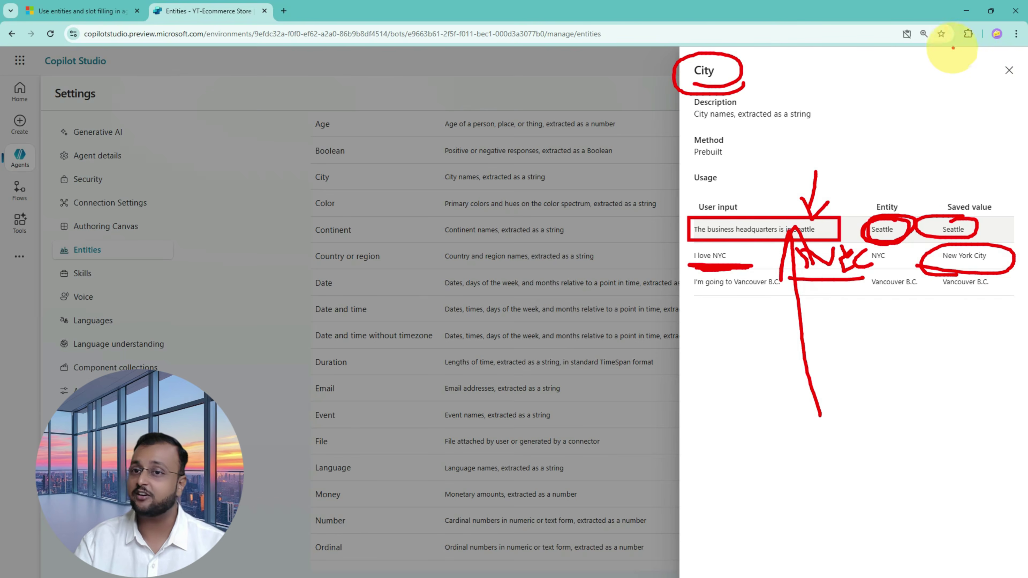
key("Escape")
left_click(1008, 71)
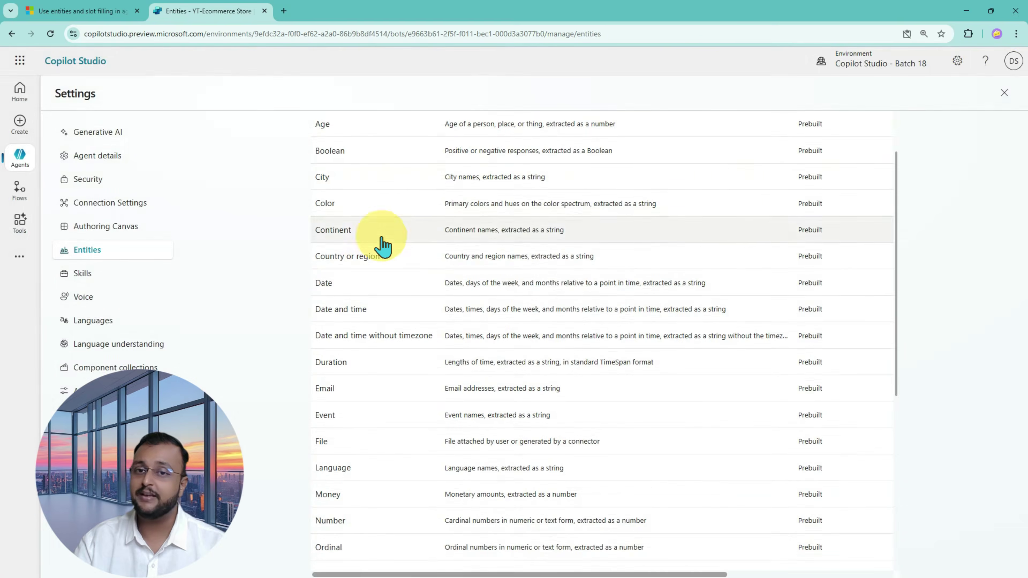
- Return to the start of the entities list and examine the option for adding an entity alongside the prebuilt ones
scroll(378, 243, "up", 2)
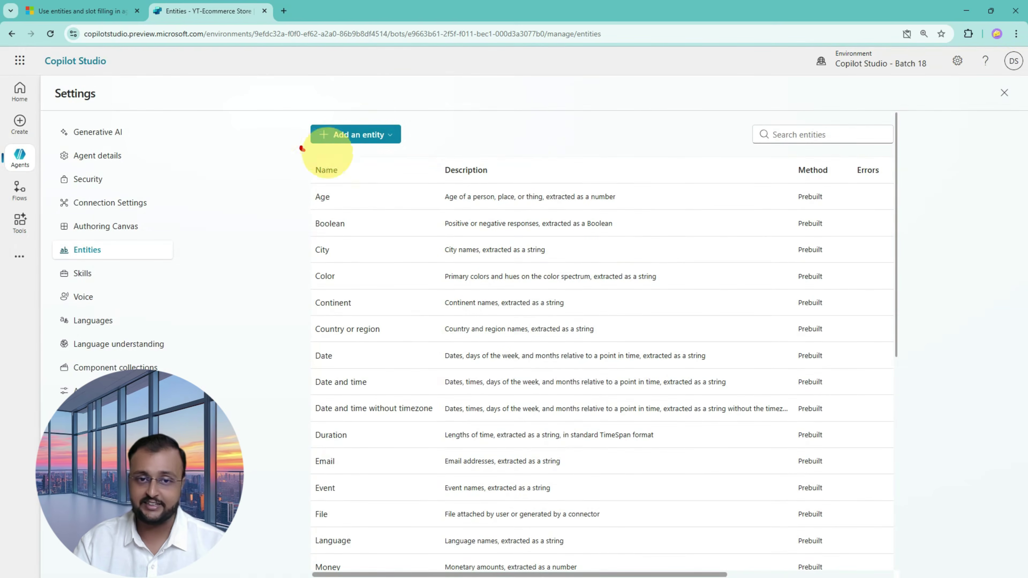
mouse_move(302, 148)
left_mouse_down()
mouse_move(324, 162)
mouse_move(400, 159)
left_mouse_up()
mouse_move(455, 138)
left_mouse_down()
mouse_move(447, 122)
mouse_move(415, 131)
left_mouse_up()
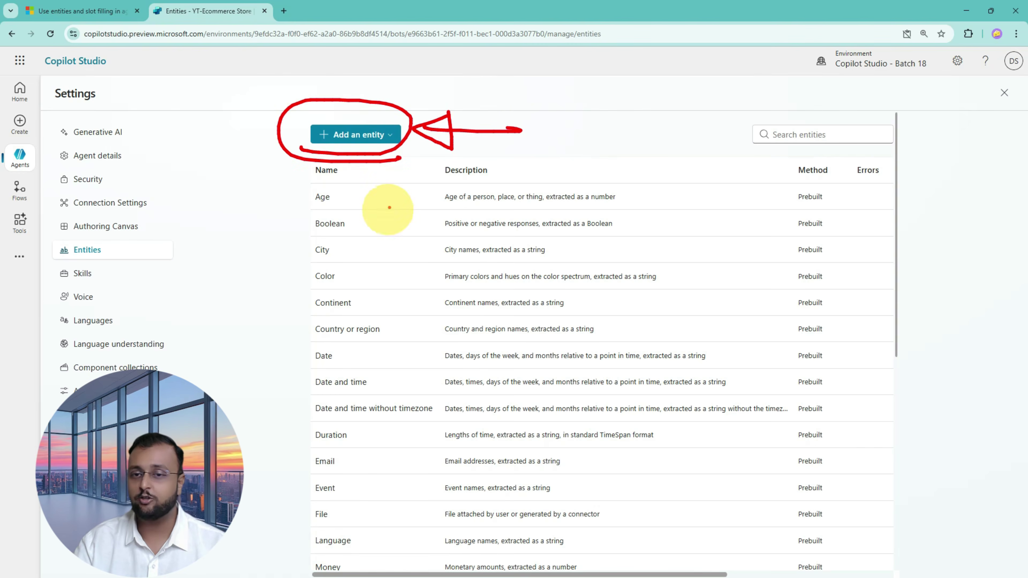
mouse_move(913, 112)
left_mouse_down()
mouse_move(999, 245)
mouse_move(963, 563)
mouse_move(884, 556)
left_mouse_up()
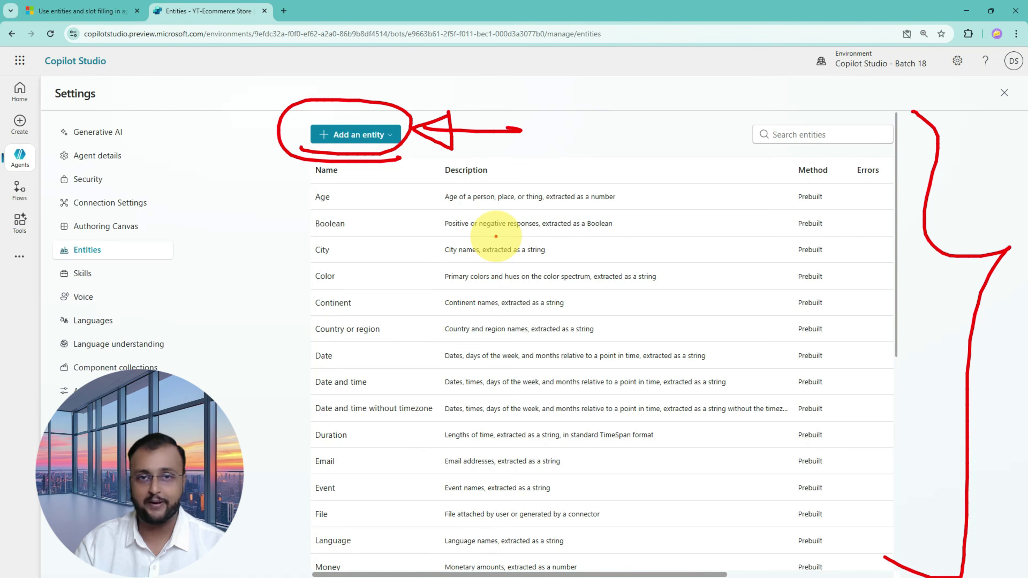
key("Escape")
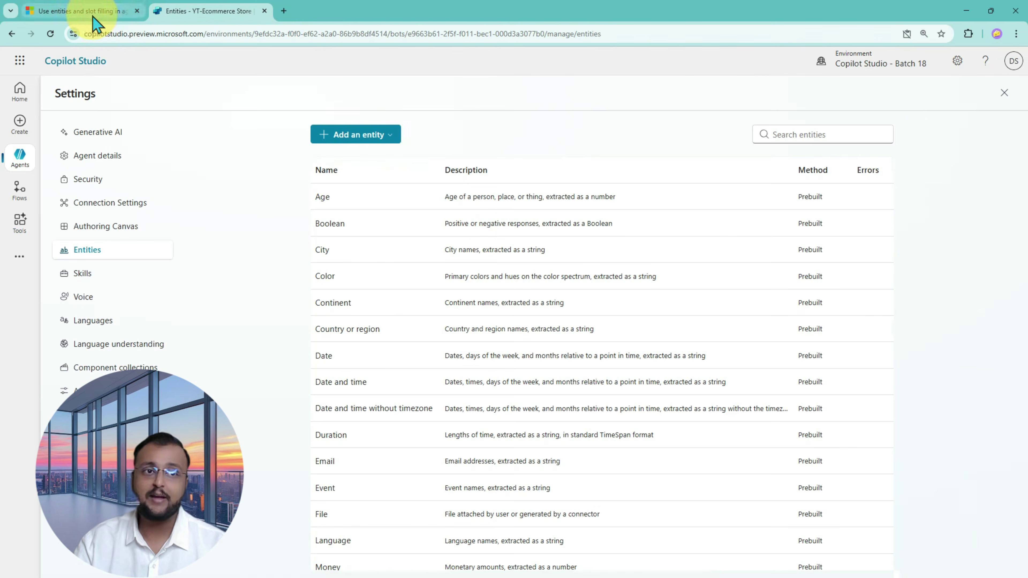
- Switch to the Microsoft Learn article on entities and slot filling and read its introduction on natural language understanding and the Prebuilt entities section
left_click(83, 12)
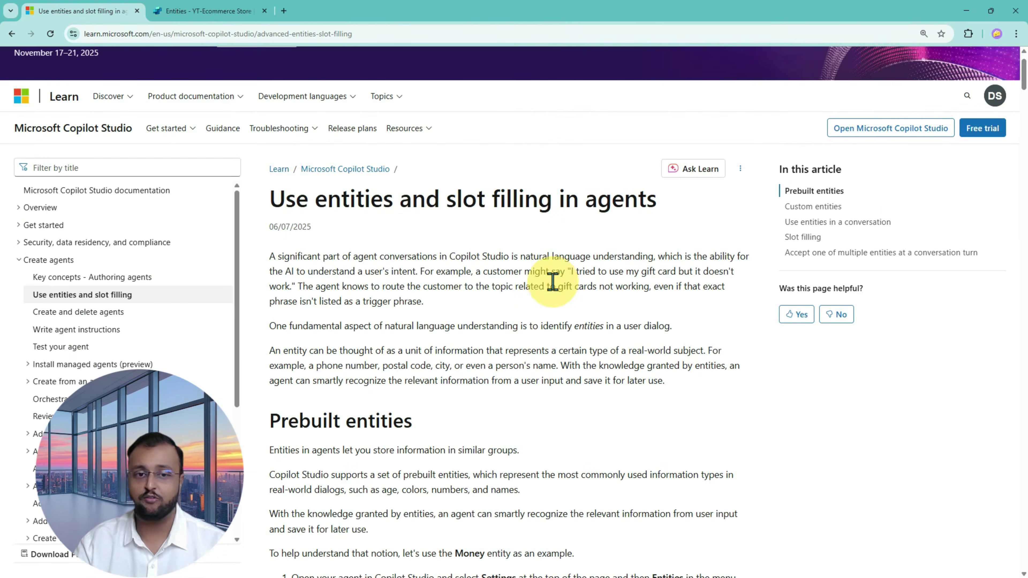
mouse_move(255, 243)
left_mouse_down()
mouse_move(287, 267)
mouse_move(663, 322)
mouse_move(761, 314)
left_mouse_up()
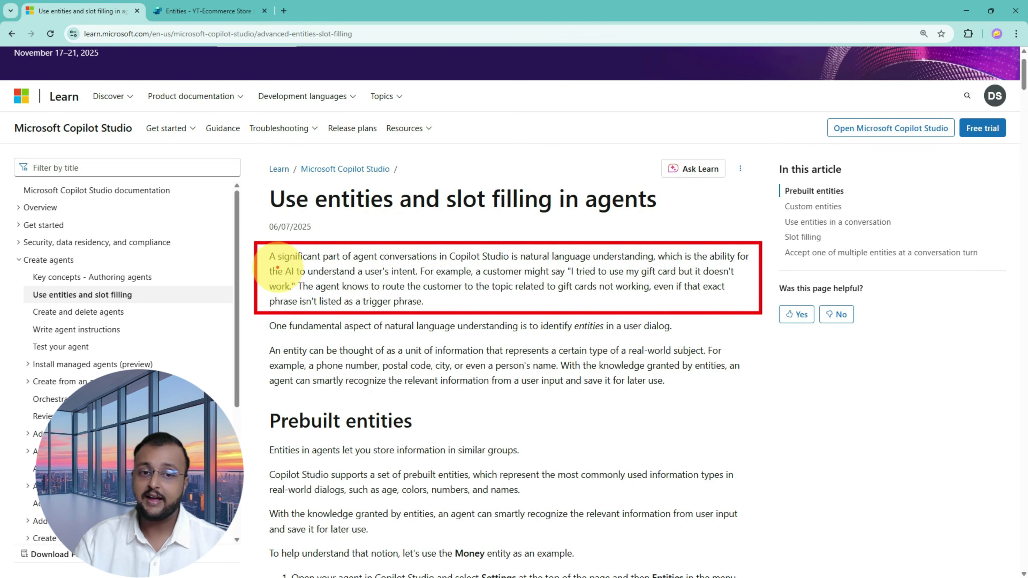
left_click_drag(278, 264, 749, 261)
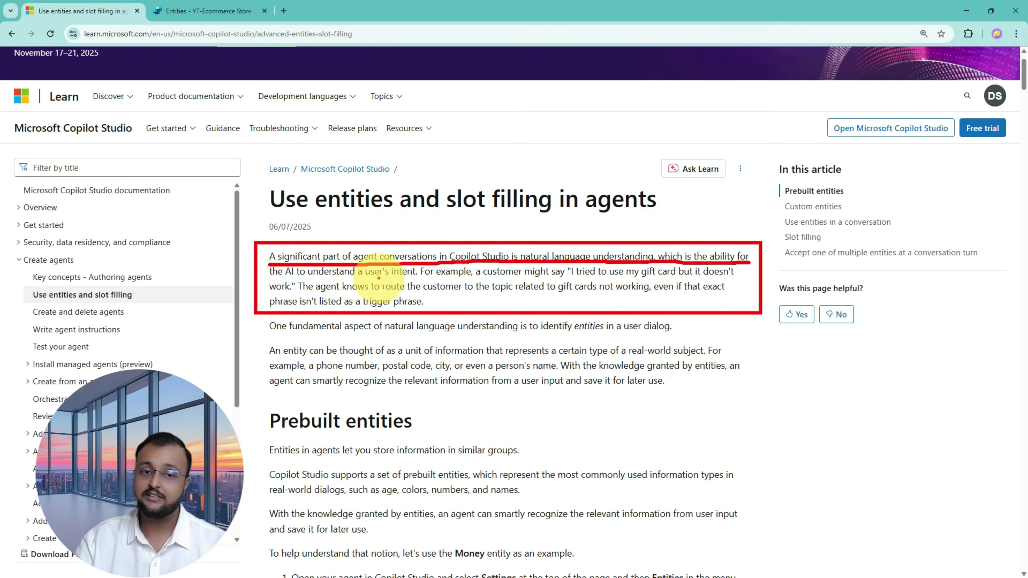
left_click(273, 279)
left_click_drag(273, 279, 427, 278)
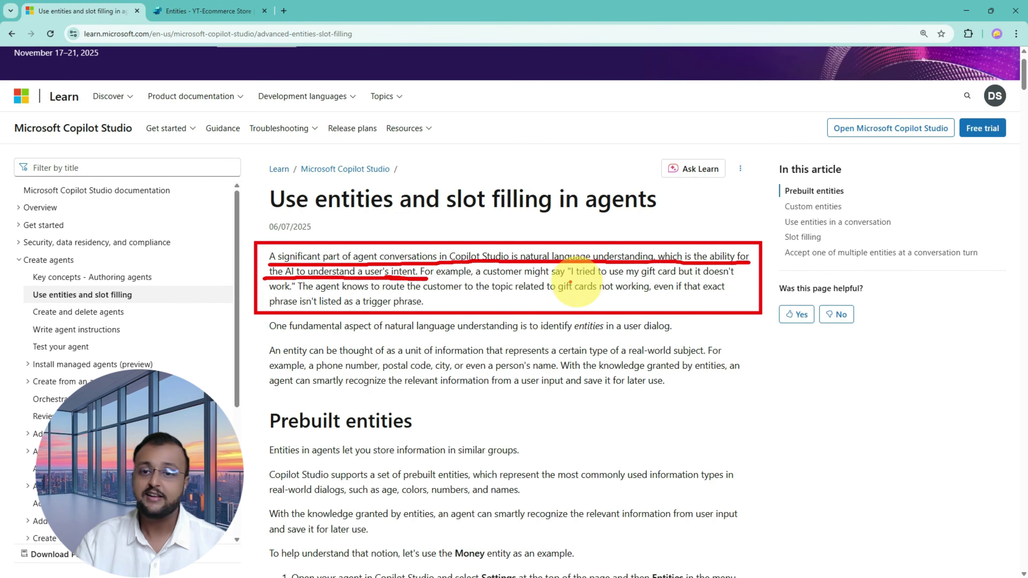
left_click_drag(567, 279, 719, 280)
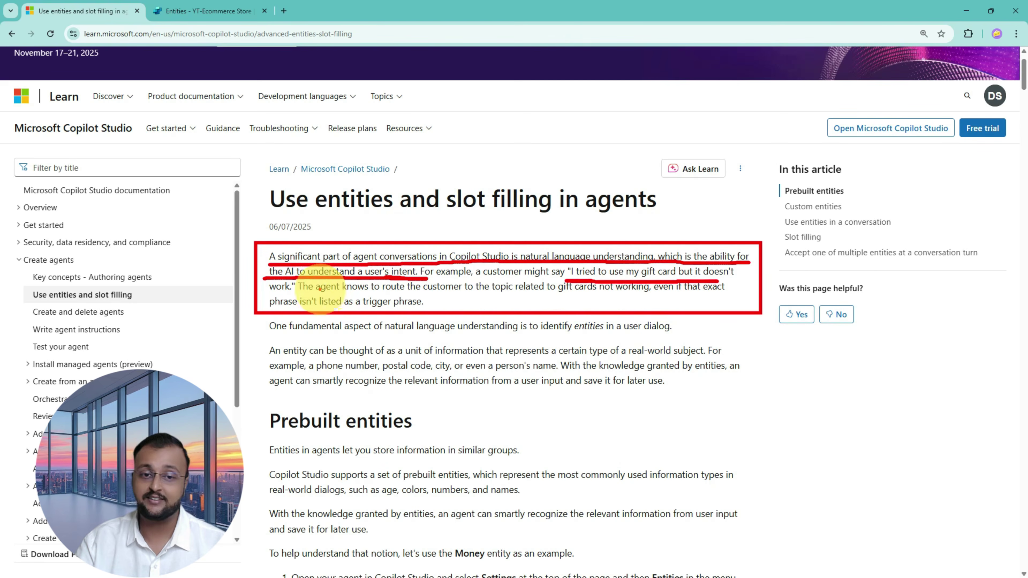
left_click_drag(301, 296, 417, 297)
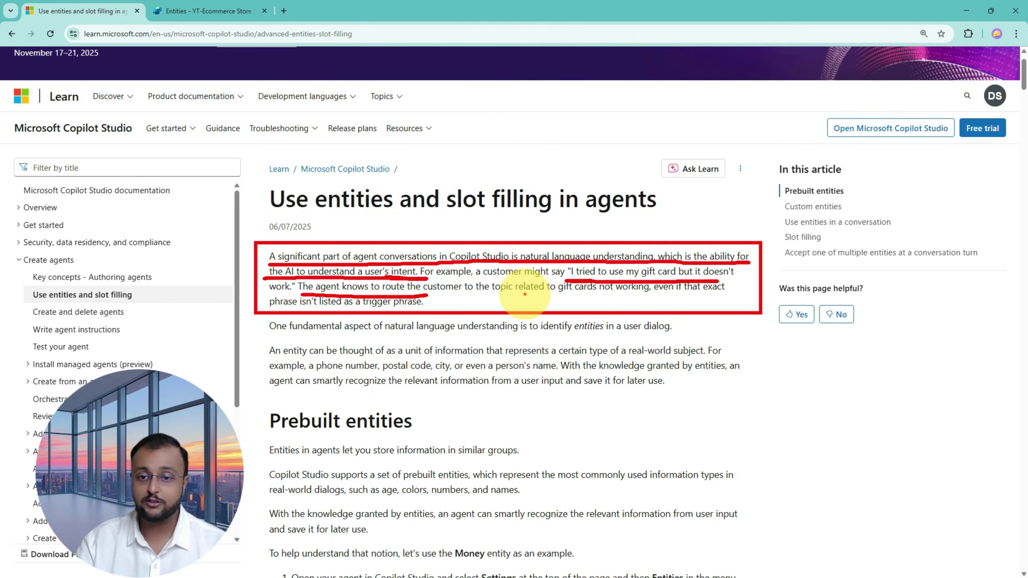
left_click_drag(551, 297, 591, 297)
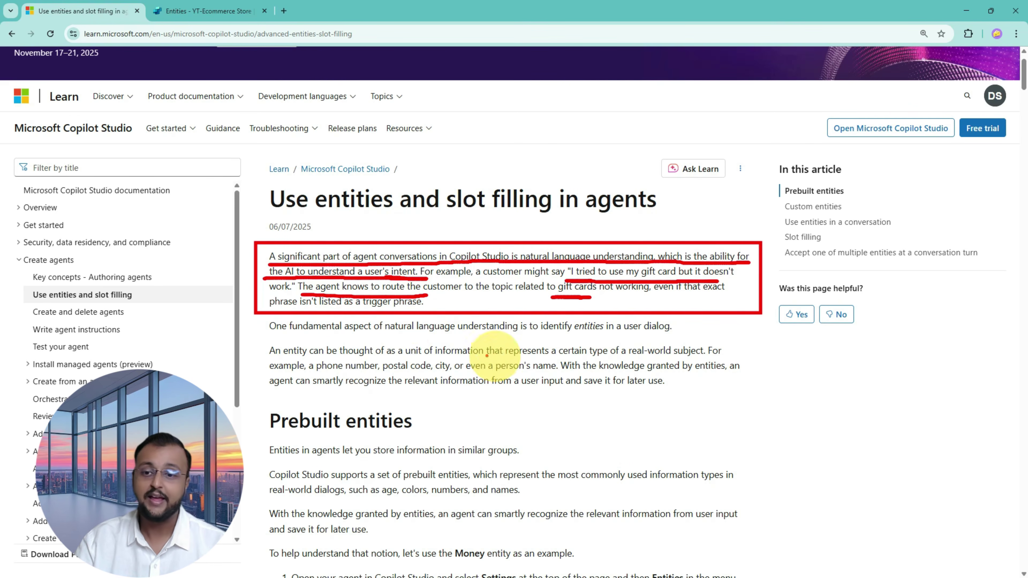
key("Escape")
scroll(371, 428, "down", 5)
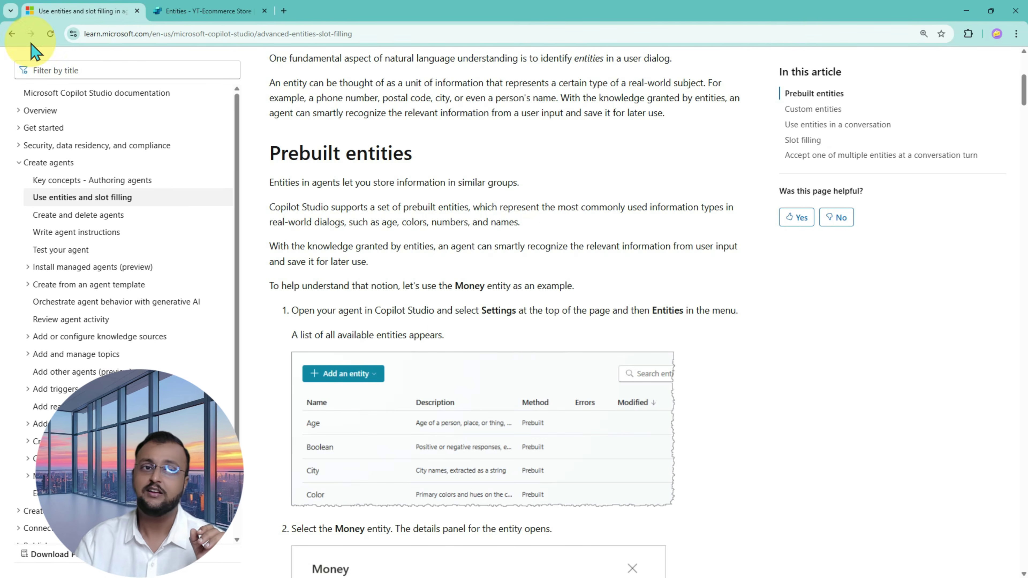
- Return to the Buy a Product topic in Copilot Studio and start creating an entity for the category question to identify
left_click(186, 12)
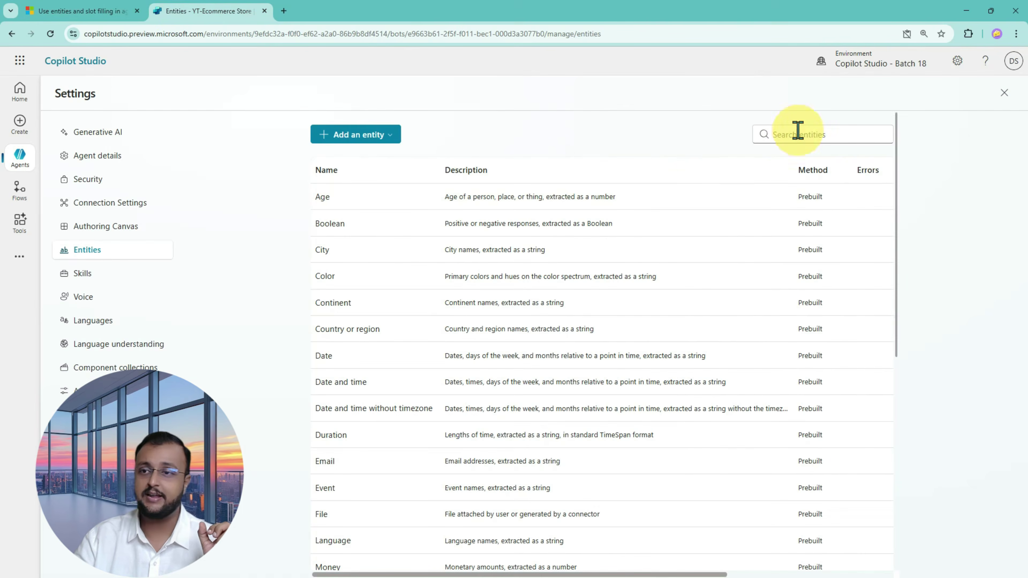
left_click(1004, 94)
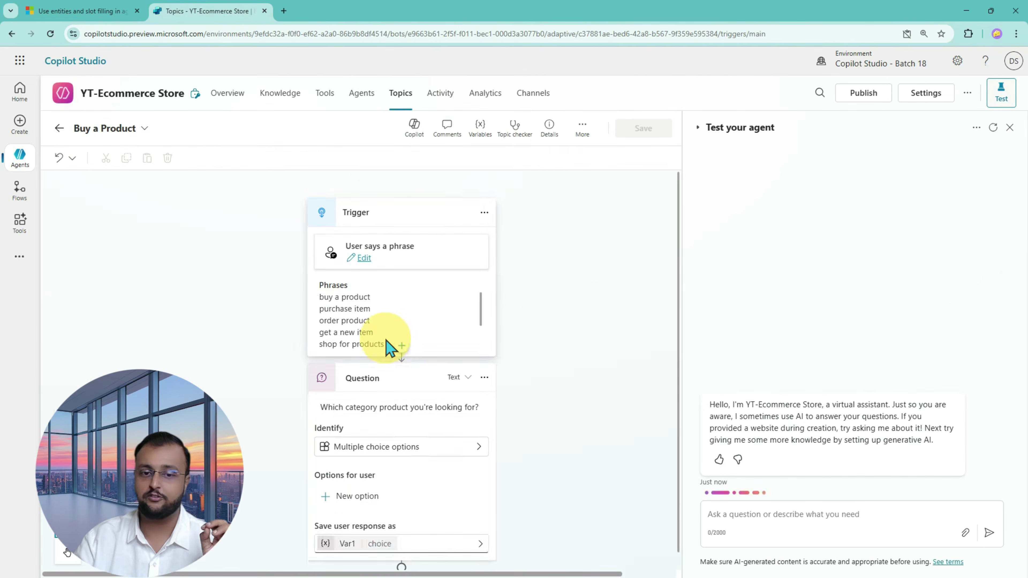
scroll(390, 344, "down", 3)
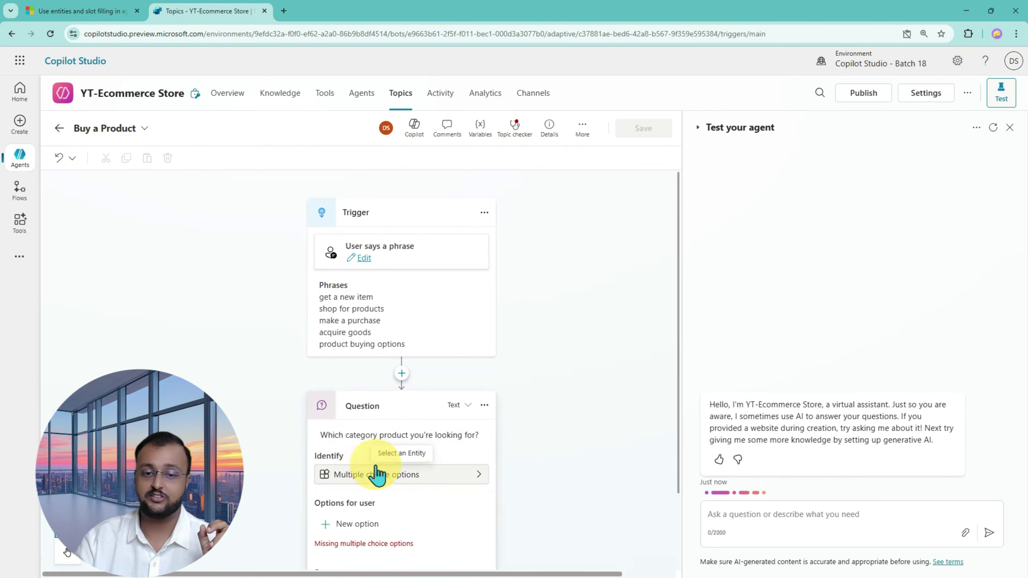
left_click(479, 482)
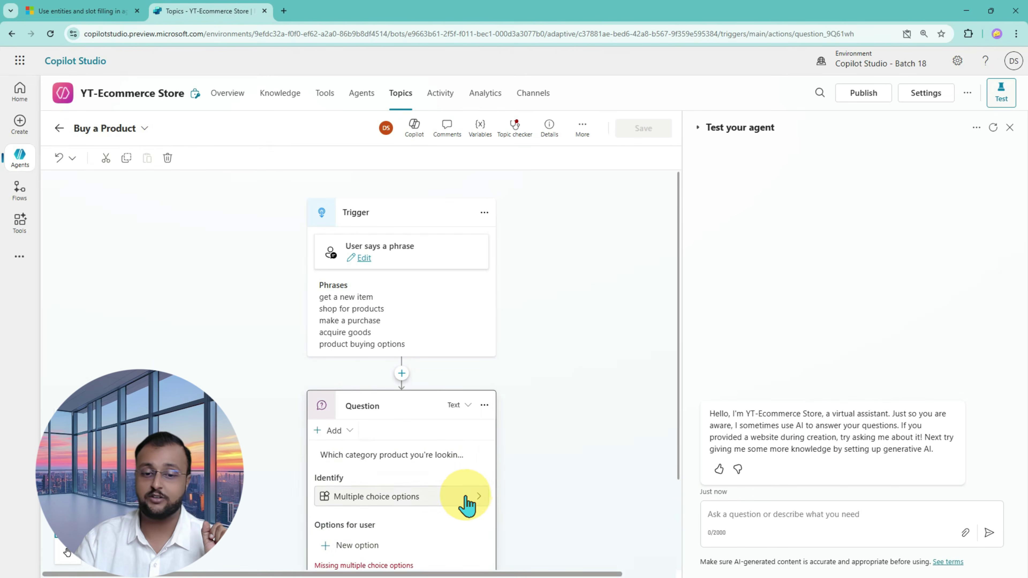
left_click(479, 497)
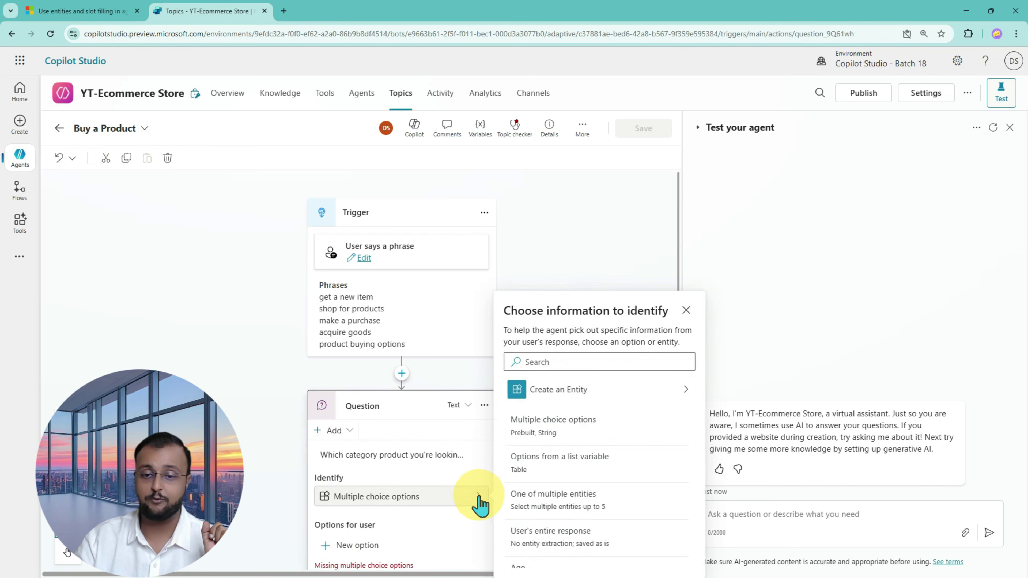
left_click(636, 390)
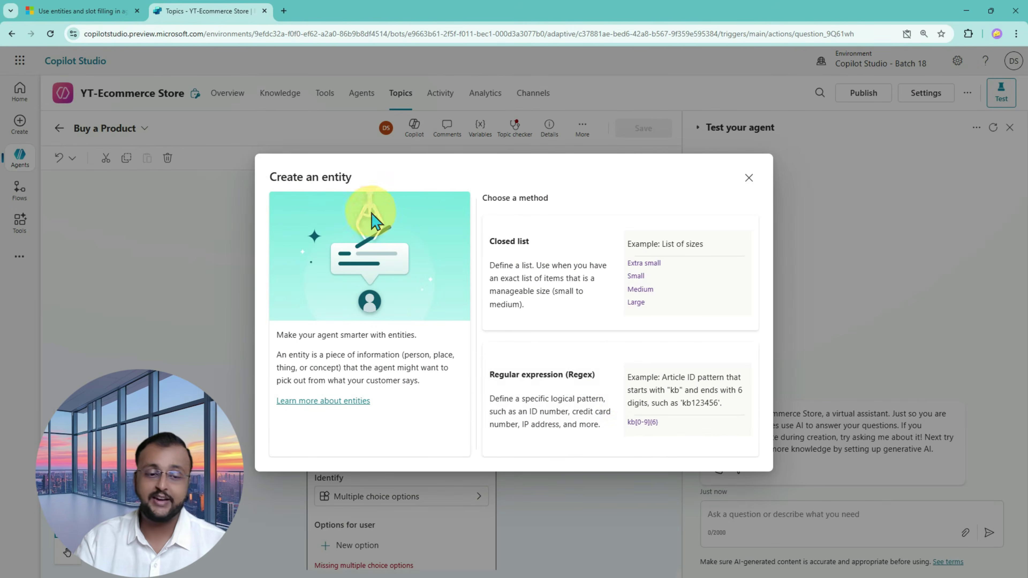
- Compare the Closed list and Regular expression (Regex) methods and choose Closed list for the new entity
mouse_move(257, 155)
left_mouse_down()
mouse_move(650, 342)
mouse_move(752, 405)
mouse_move(771, 469)
left_mouse_up()
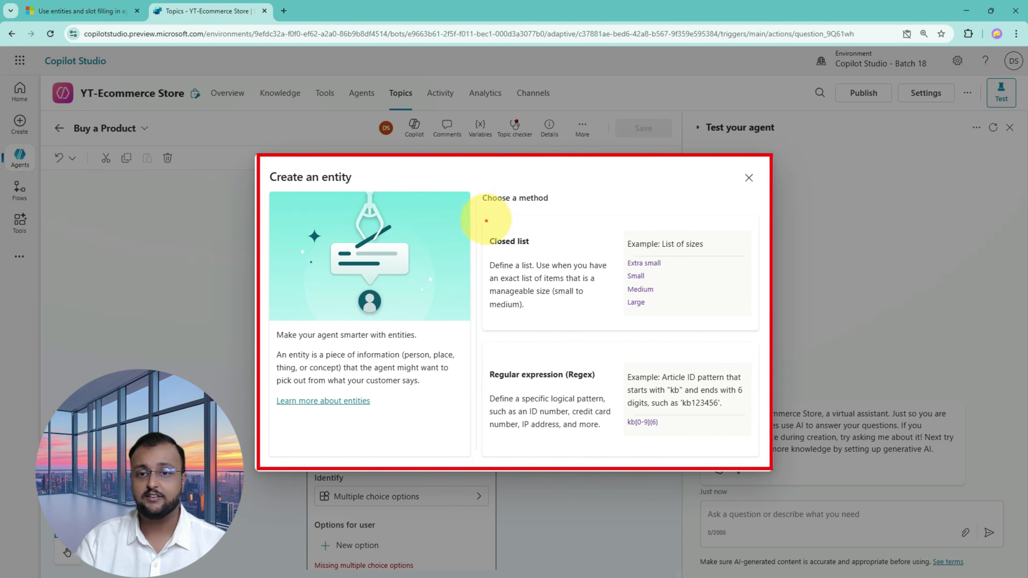
mouse_move(481, 209)
left_mouse_down()
mouse_move(714, 327)
mouse_move(765, 329)
left_mouse_up()
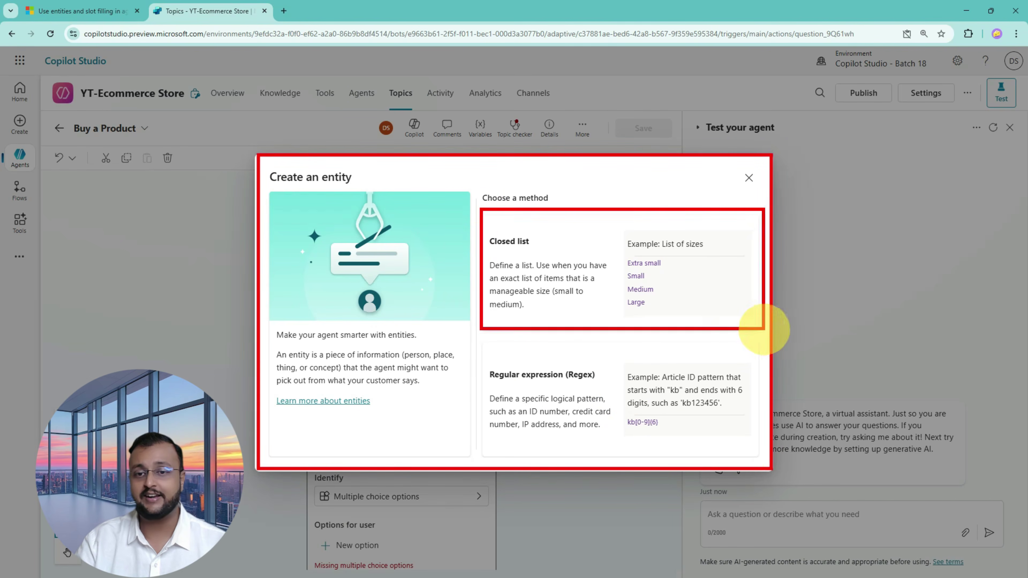
mouse_move(482, 344)
left_mouse_down()
mouse_move(680, 432)
mouse_move(754, 484)
mouse_move(764, 459)
left_mouse_up()
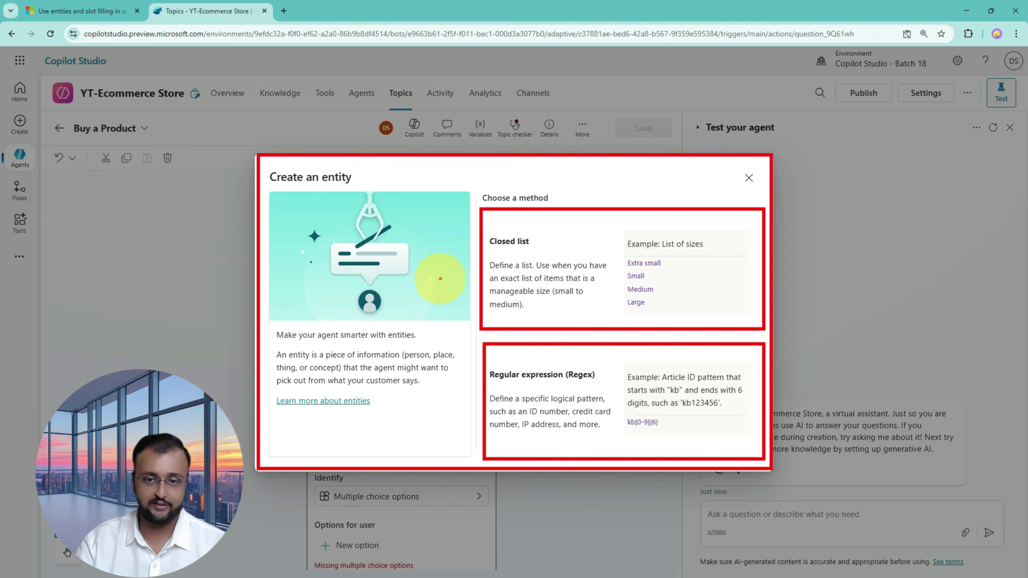
left_click_drag(403, 280, 444, 311)
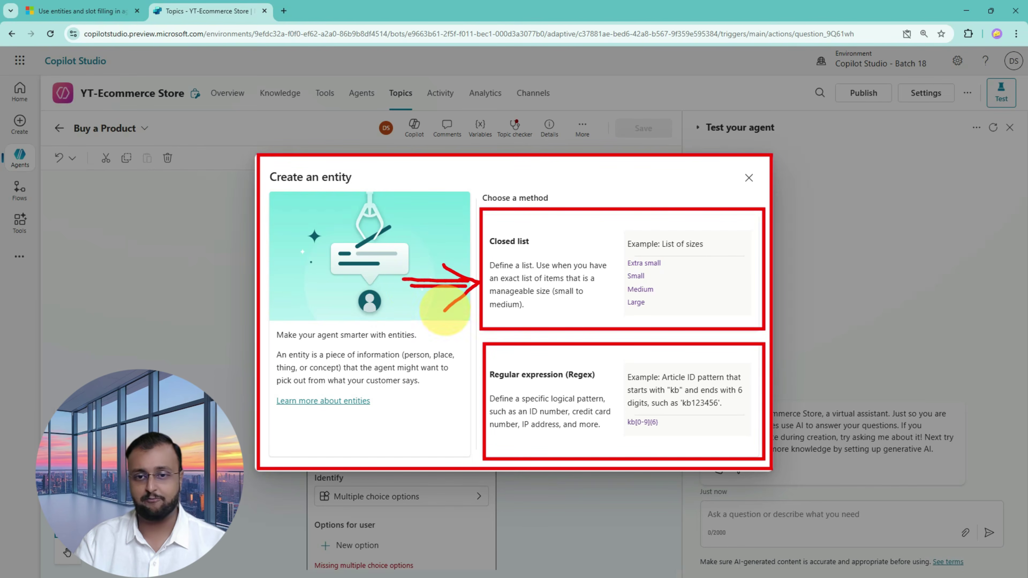
left_click(589, 288)
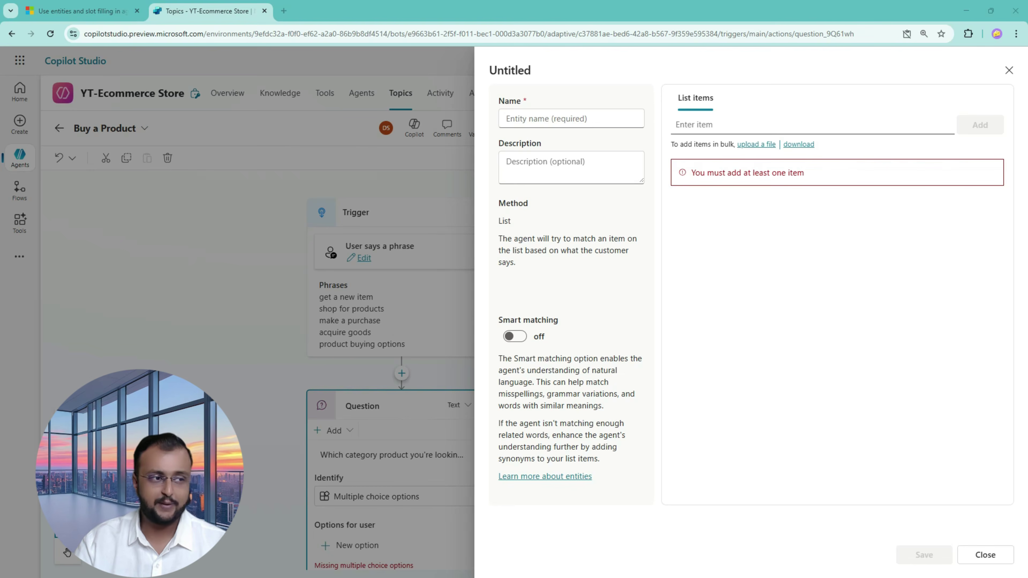
- Name the entity Product Category and paste a description stating that it classifies or groups different types of products in a structured way
left_click(578, 114)
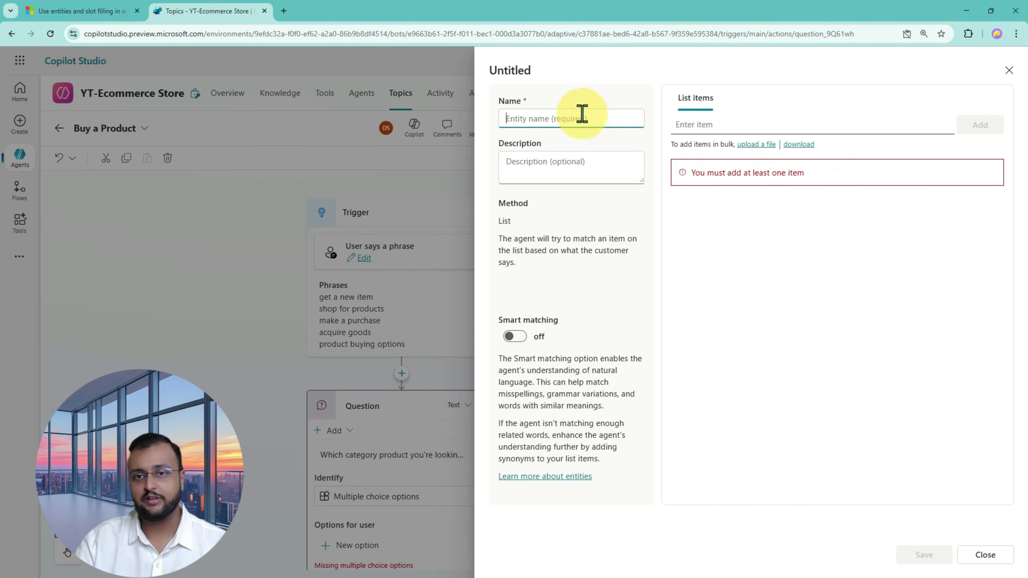
type("Product Category")
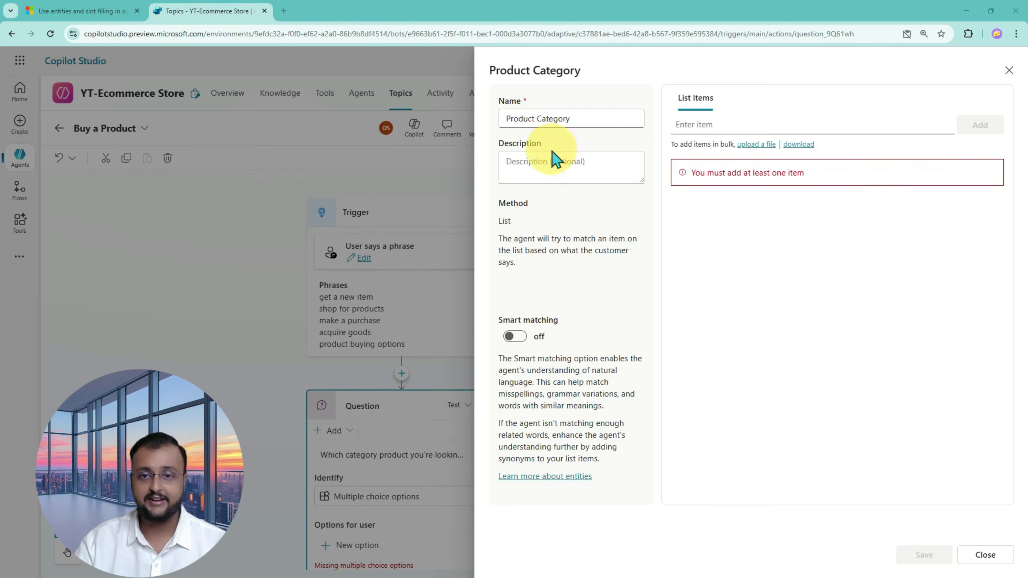
left_click(562, 165)
key("ctrl+v")
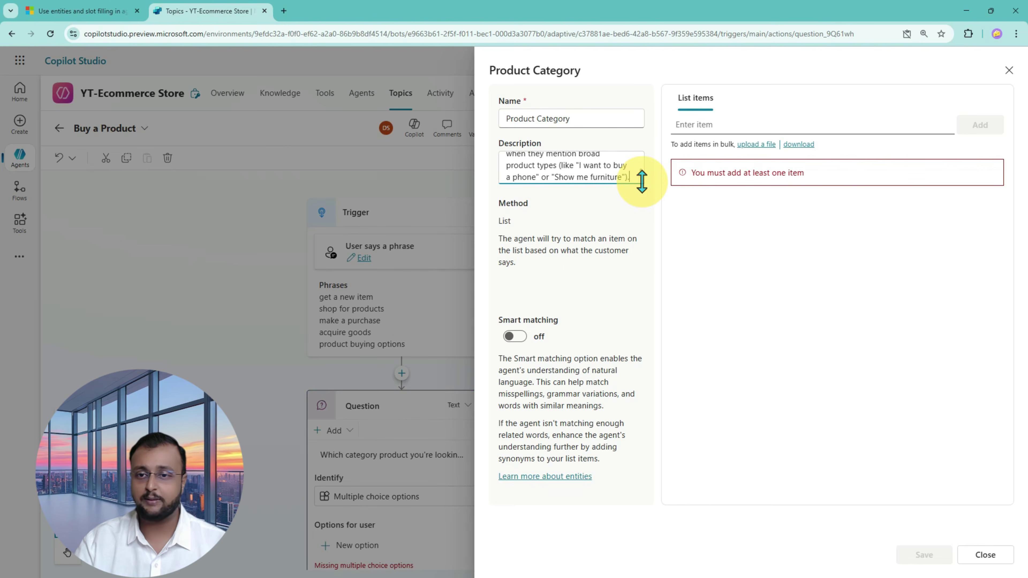
left_click_drag(641, 180, 655, 277)
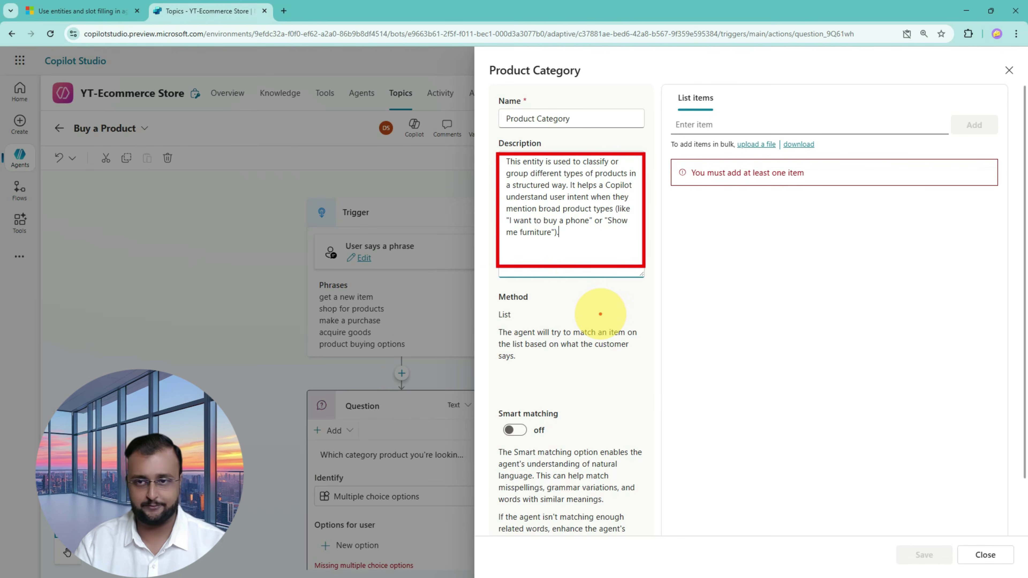
- Add Electronics and Furniture as list items of the Product Category entity
left_click(702, 121)
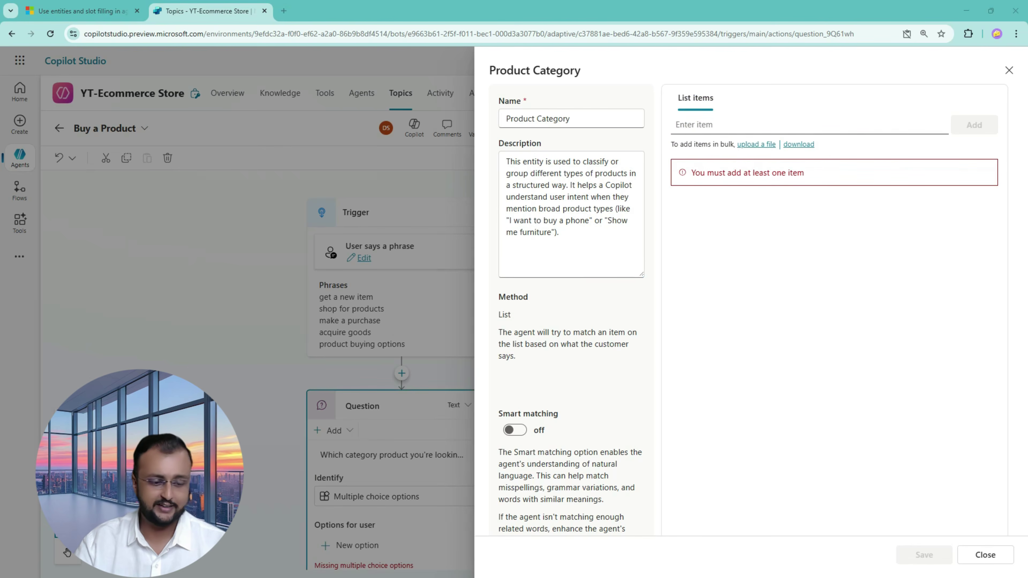
left_click(695, 126)
type("Electronics")
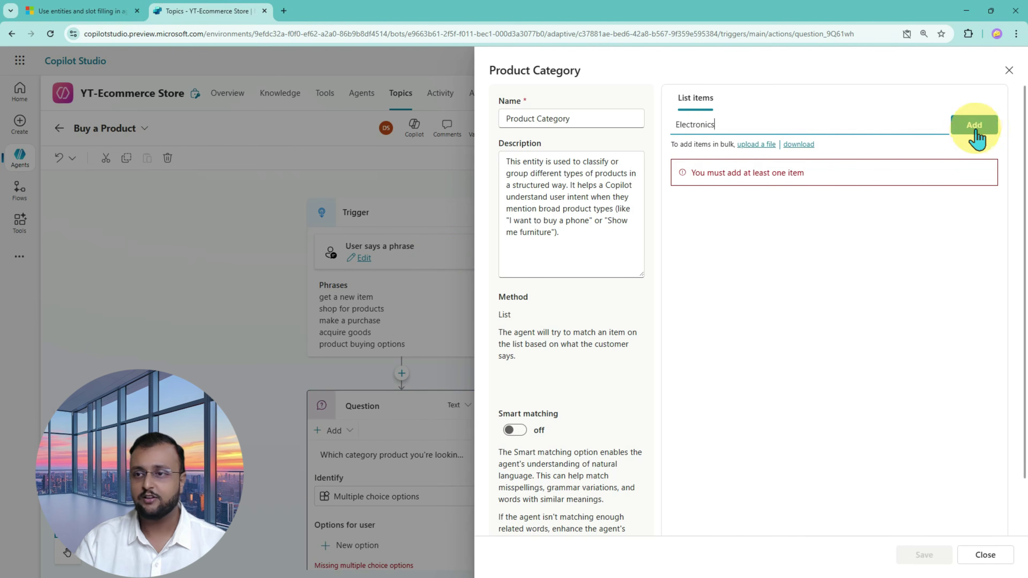
left_click(975, 123)
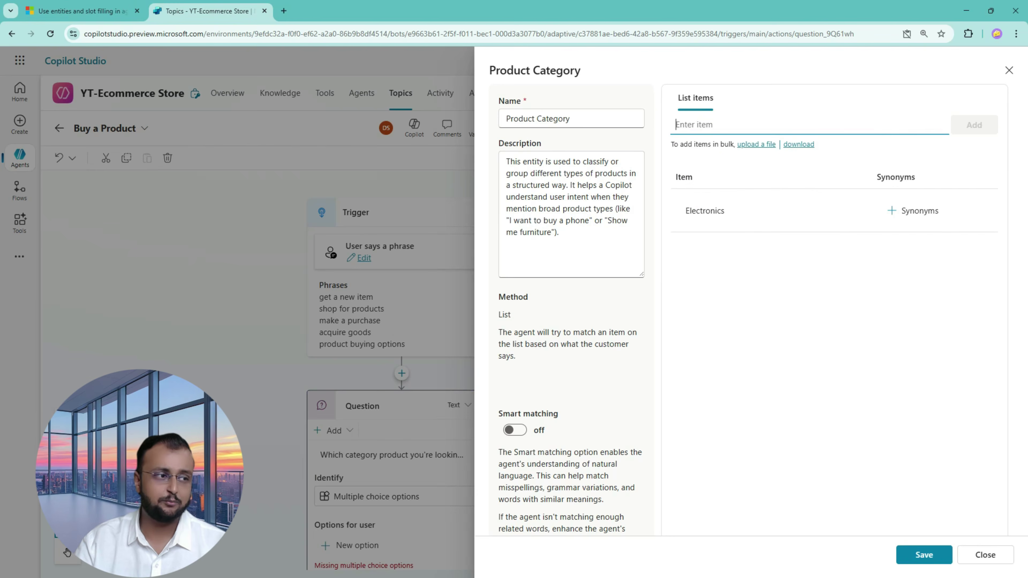
left_click(689, 121)
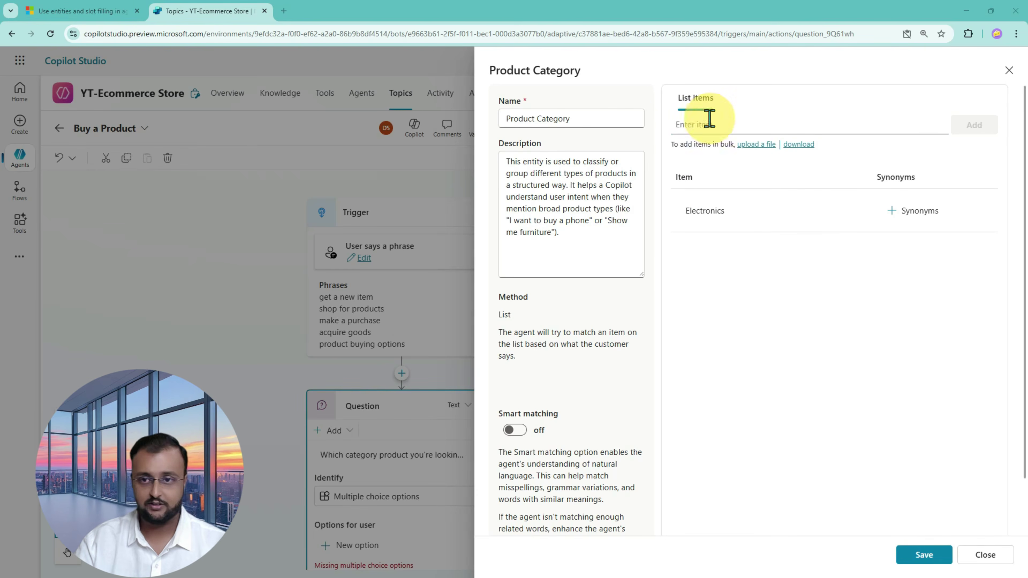
type("Furniture")
left_click(971, 131)
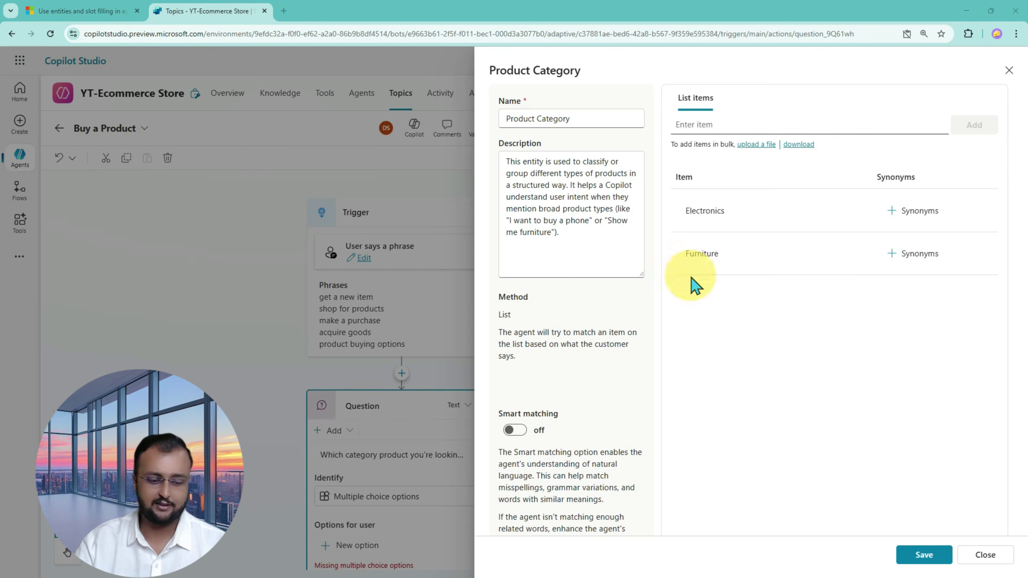
- Add Clothing and Groceries as list items of the Product Category entity
left_click(787, 126)
type("Clothing")
left_click(991, 128)
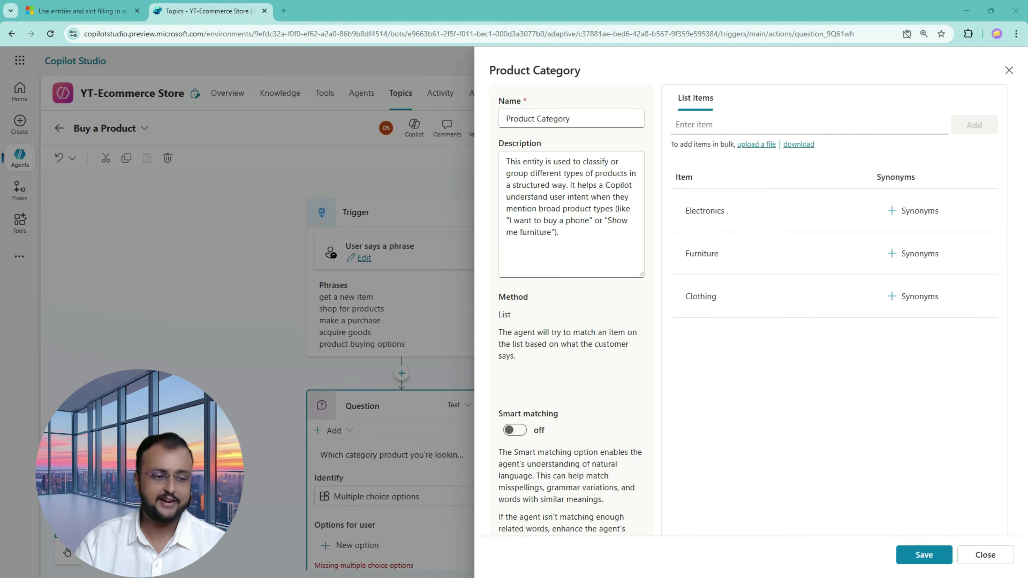
left_click(732, 131)
type("Groceries")
left_click(973, 133)
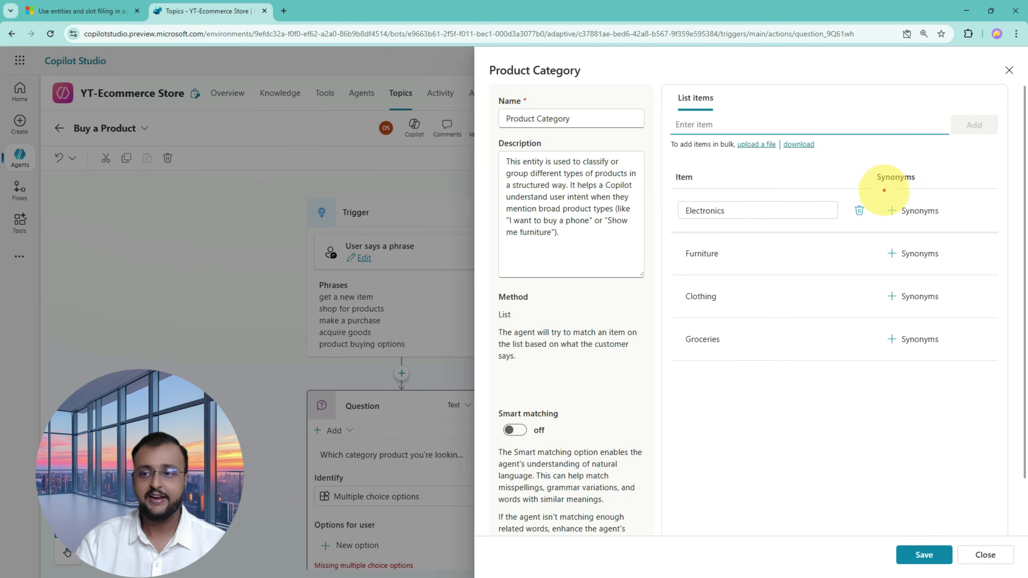
left_click_drag(883, 189, 980, 371)
mouse_move(819, 406)
left_mouse_down()
mouse_move(799, 349)
mouse_move(829, 320)
mouse_move(828, 363)
mouse_move(872, 330)
mouse_move(844, 385)
left_mouse_up()
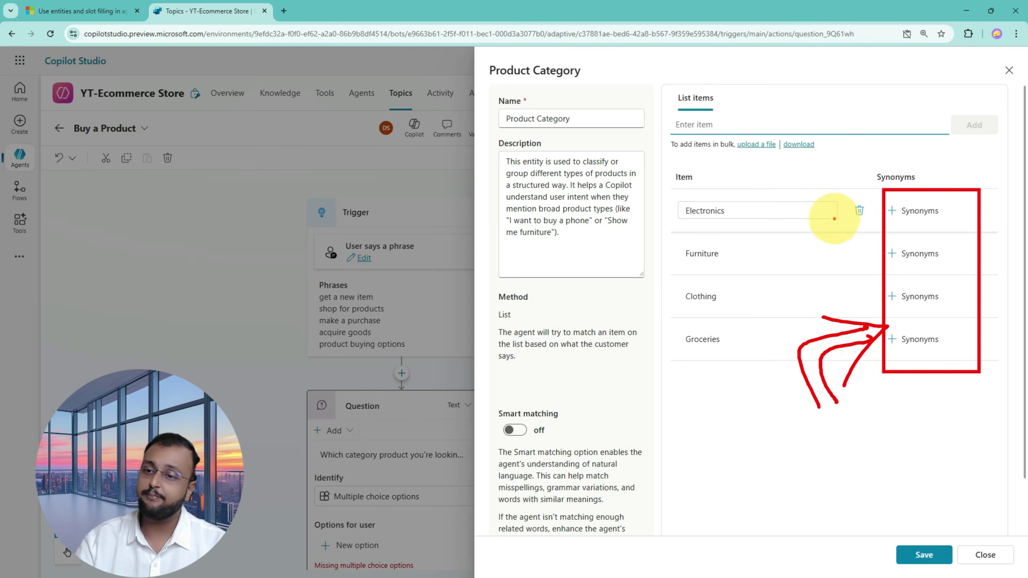
mouse_move(671, 197)
left_mouse_down()
mouse_move(833, 222)
mouse_move(660, 218)
mouse_move(690, 196)
left_mouse_up()
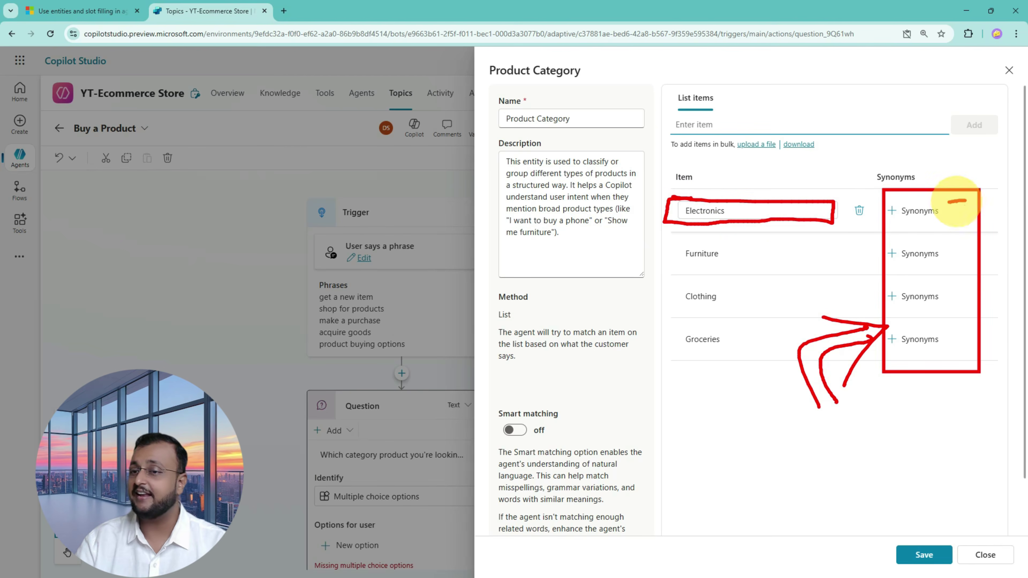
mouse_move(955, 202)
left_mouse_down()
mouse_move(962, 216)
mouse_move(975, 202)
mouse_move(1000, 209)
left_mouse_up()
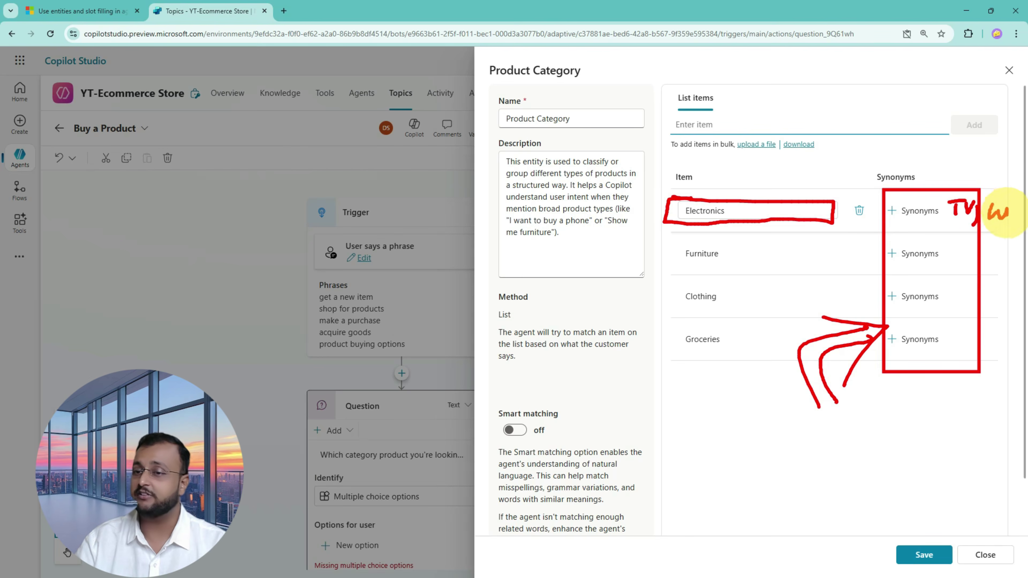
left_click_drag(773, 173, 767, 197)
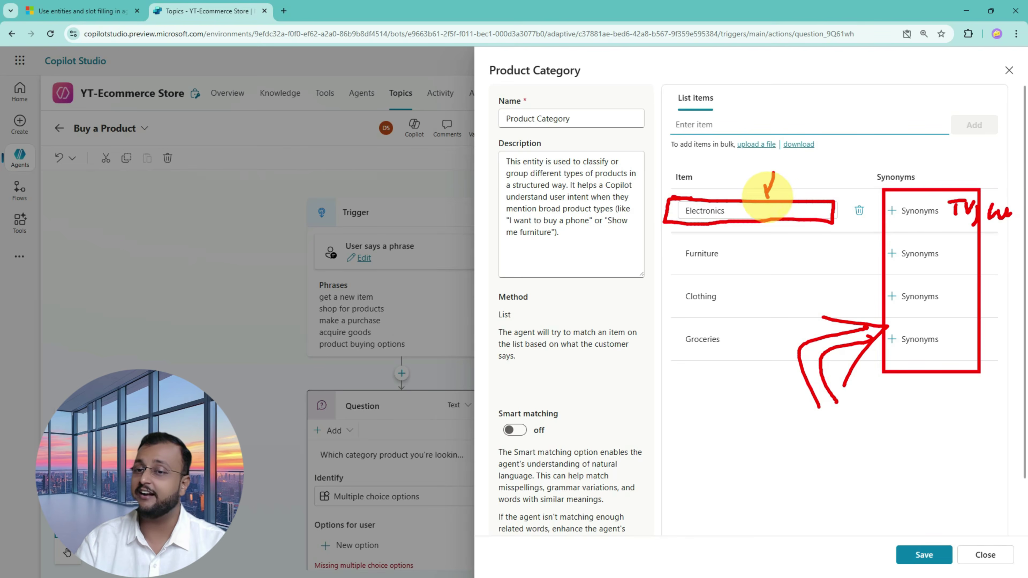
left_click_drag(892, 222, 938, 221)
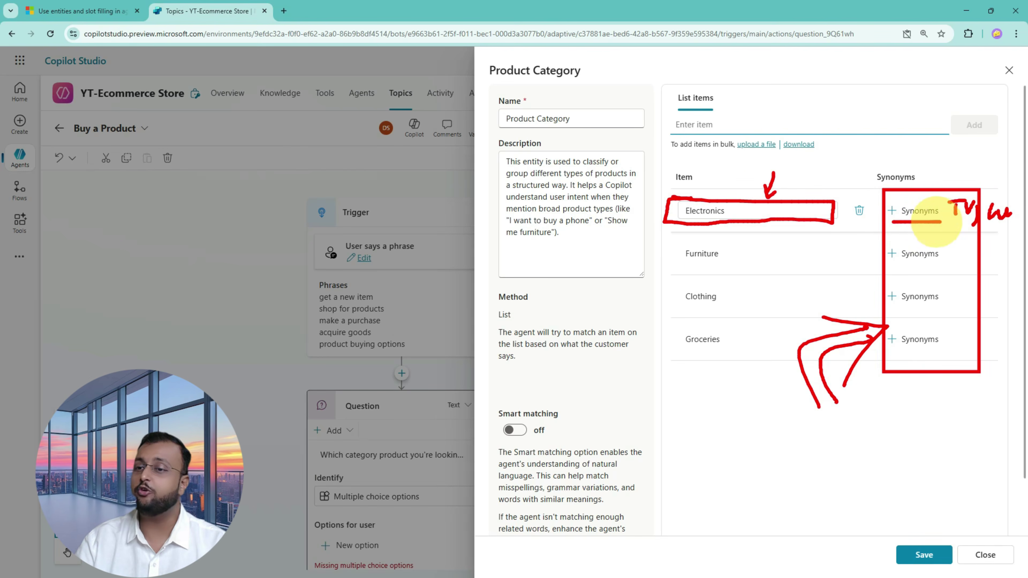
mouse_move(946, 160)
left_mouse_down()
mouse_move(946, 187)
mouse_move(958, 174)
left_mouse_up()
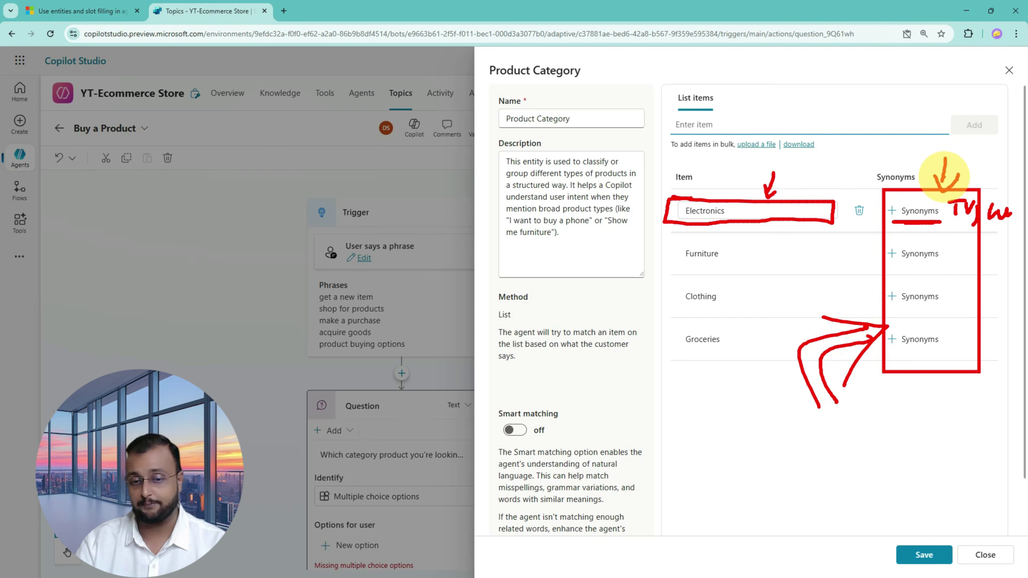
mouse_move(554, 400)
left_mouse_down()
mouse_move(486, 417)
mouse_move(574, 409)
mouse_move(486, 405)
mouse_move(575, 417)
mouse_move(478, 425)
left_mouse_up()
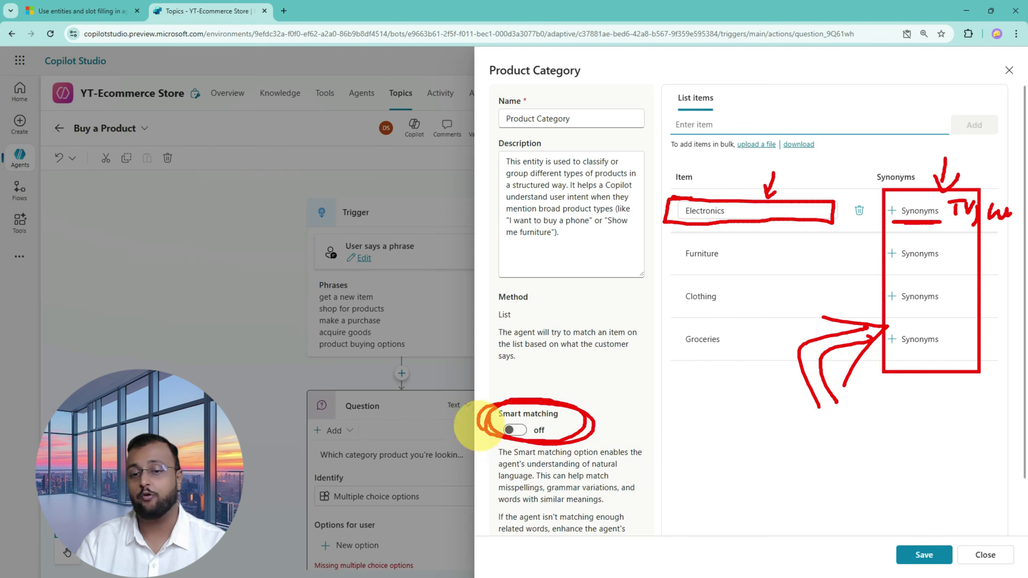
left_click_drag(681, 415, 603, 414)
mouse_move(591, 413)
left_mouse_down()
mouse_move(607, 425)
mouse_move(614, 397)
left_mouse_up()
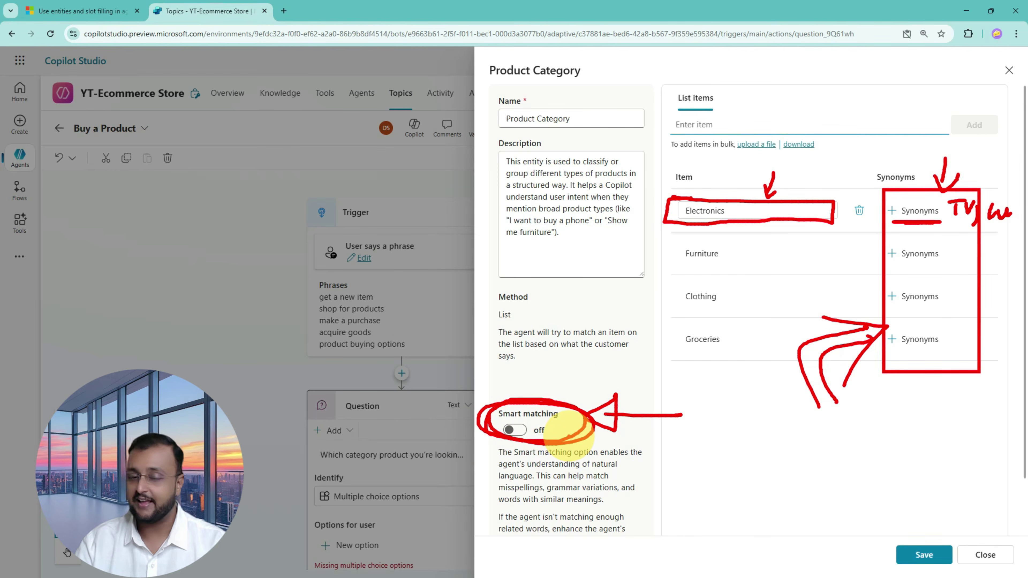
key("Escape")
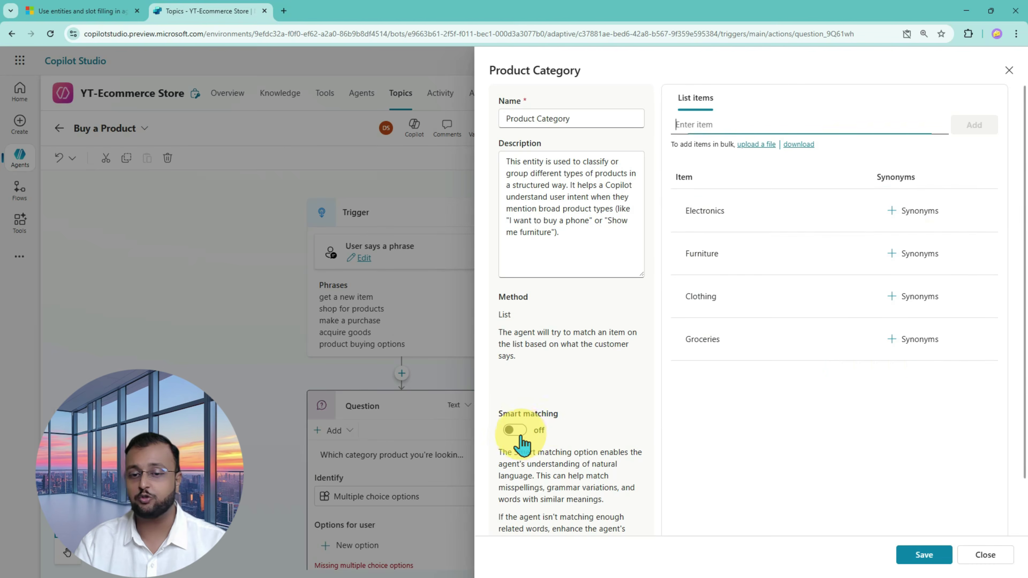
- Turn on Smart matching for the Product Category entity and add Phone and Gadgets as synonyms of Electronics
left_click(518, 431)
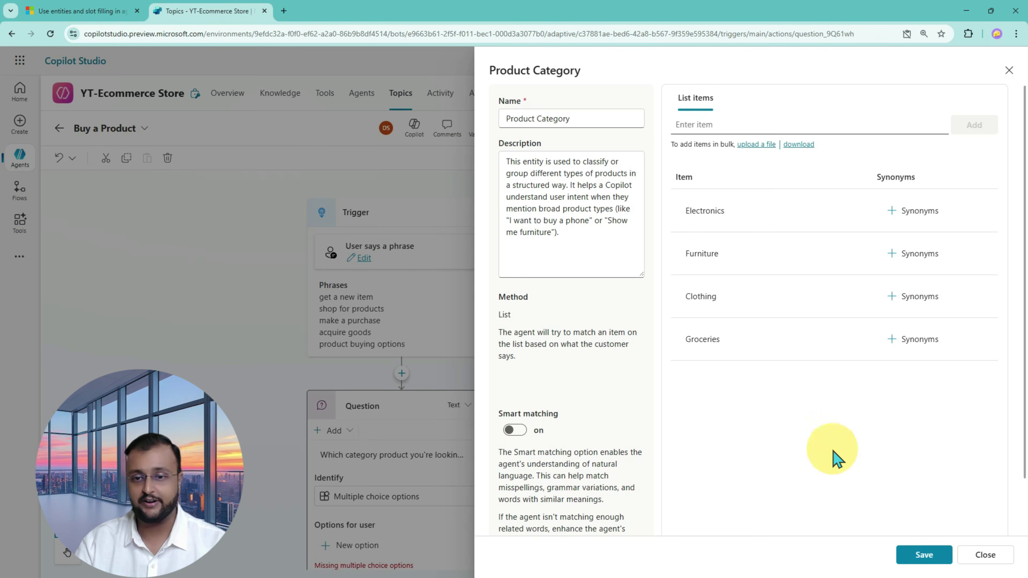
left_click(915, 211)
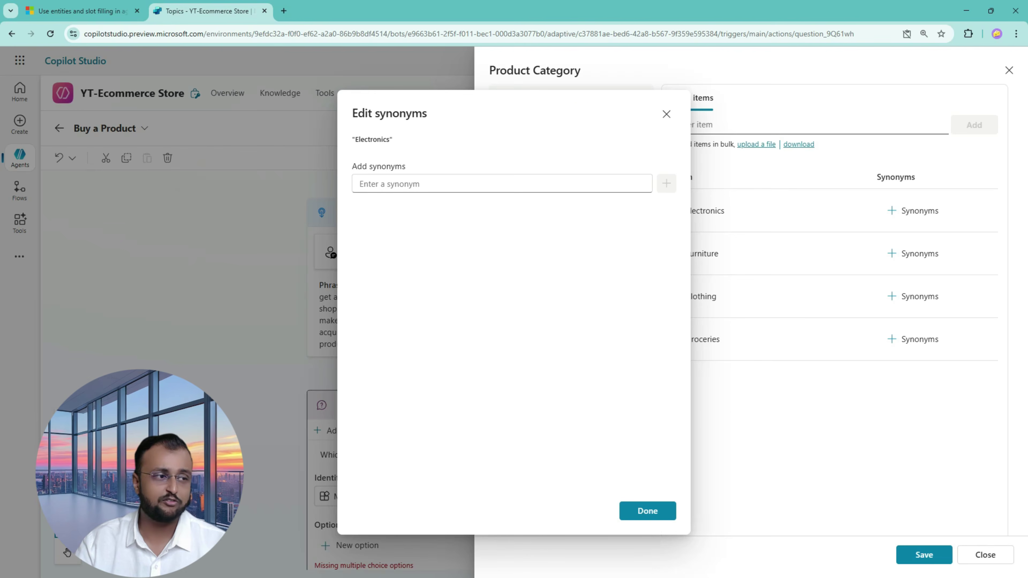
left_click(456, 184)
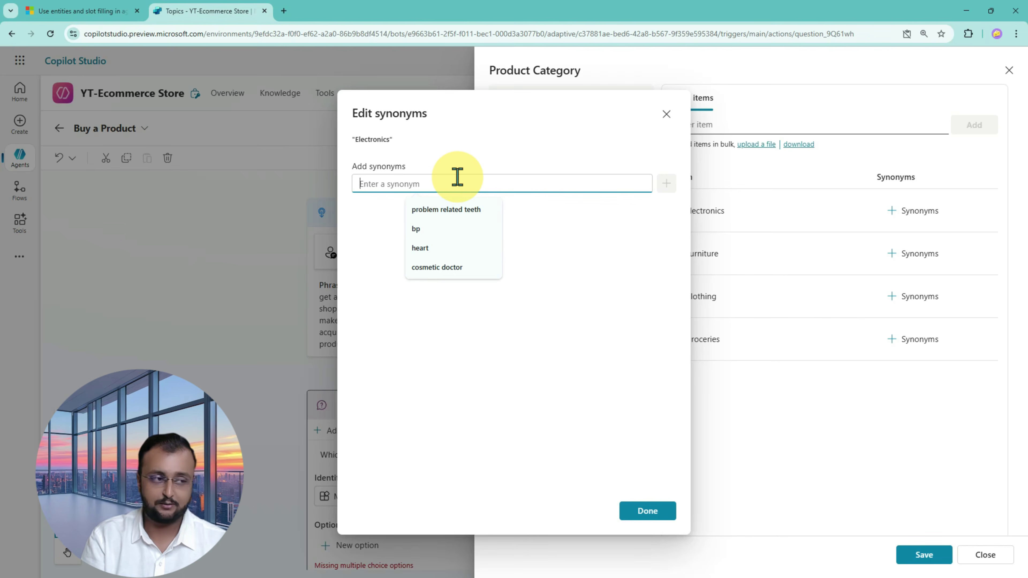
type("Phone")
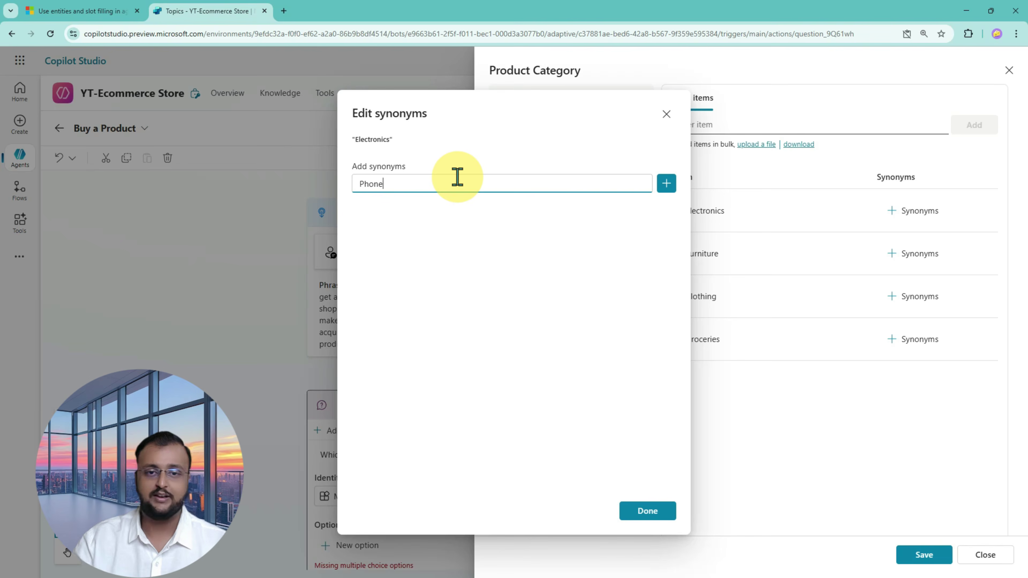
left_click(662, 183)
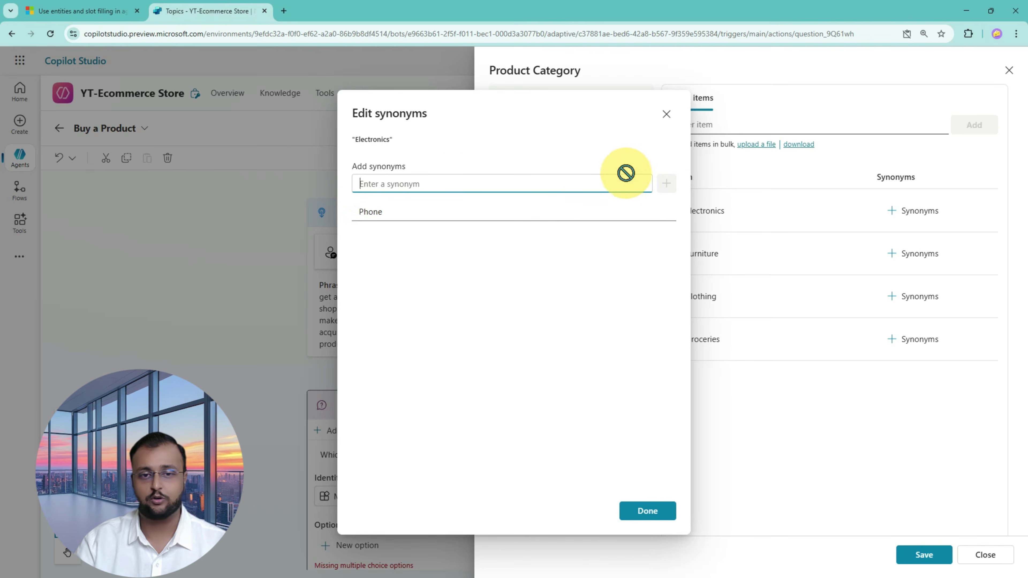
left_click(370, 182)
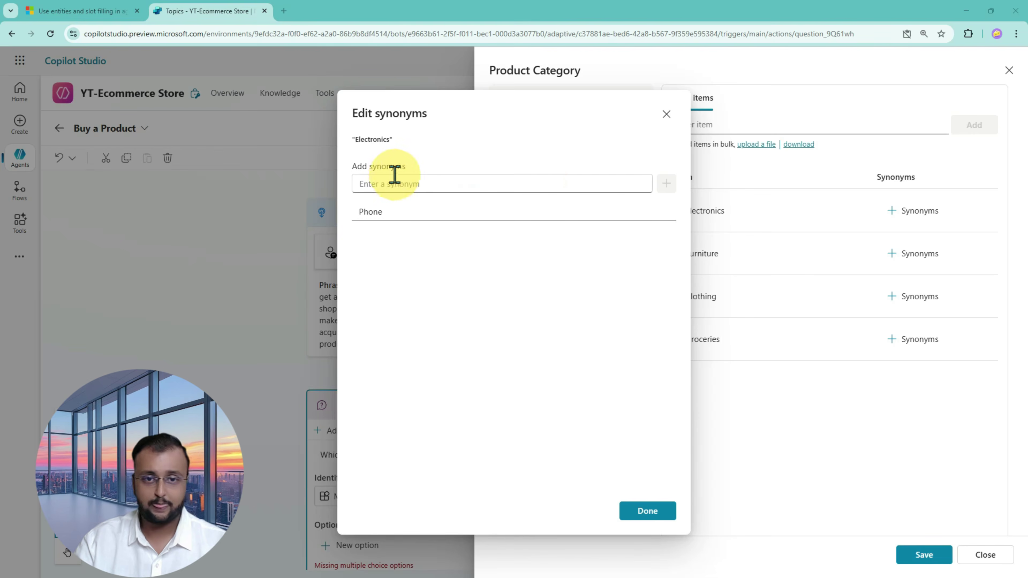
left_click(392, 184)
type("Gadgets")
left_click(665, 183)
- Add tech items and television as further synonyms of the Electronics item
left_click(402, 188)
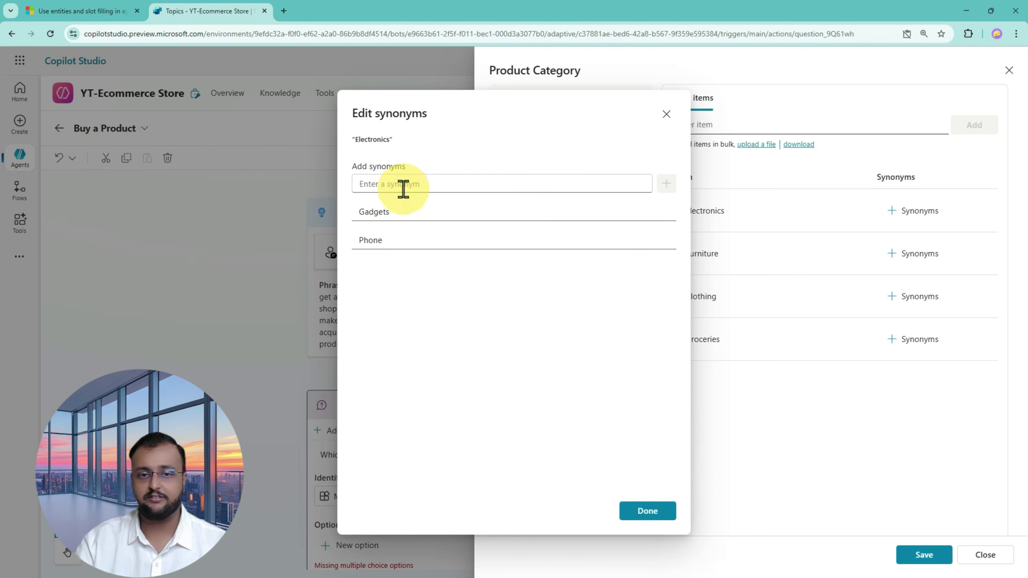
type("tech items")
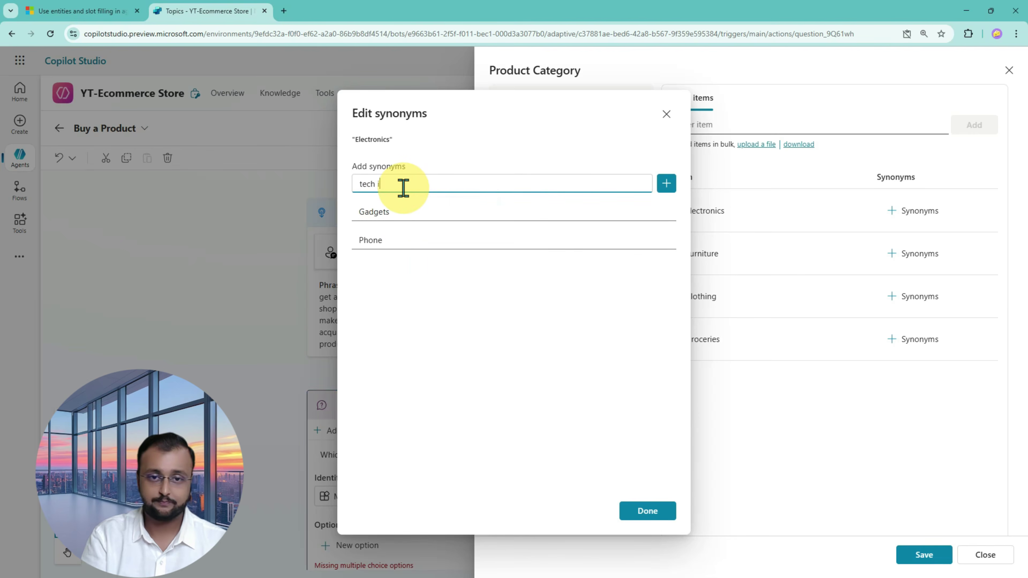
left_click(666, 183)
left_click(447, 178)
type("television")
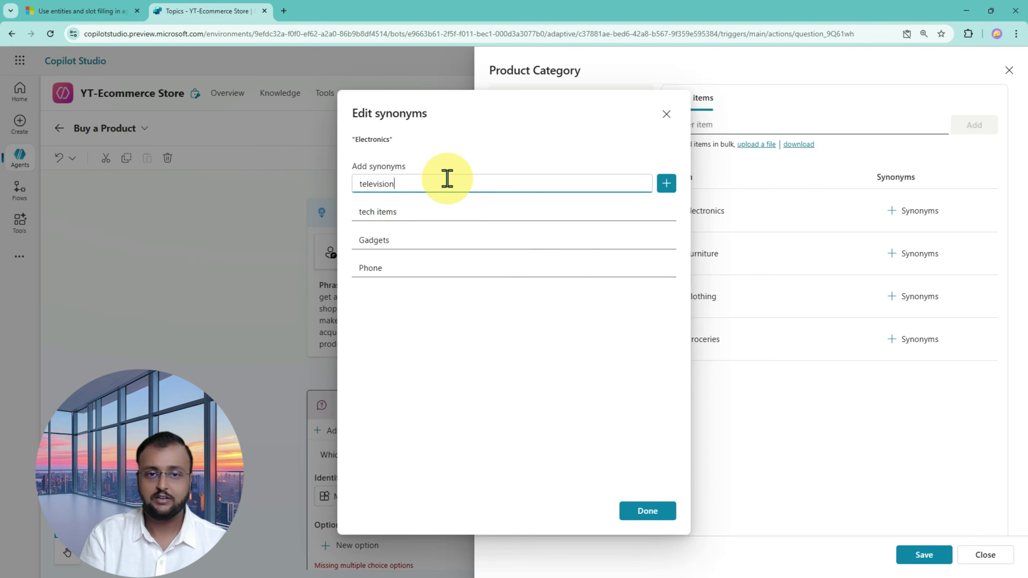
key("Return")
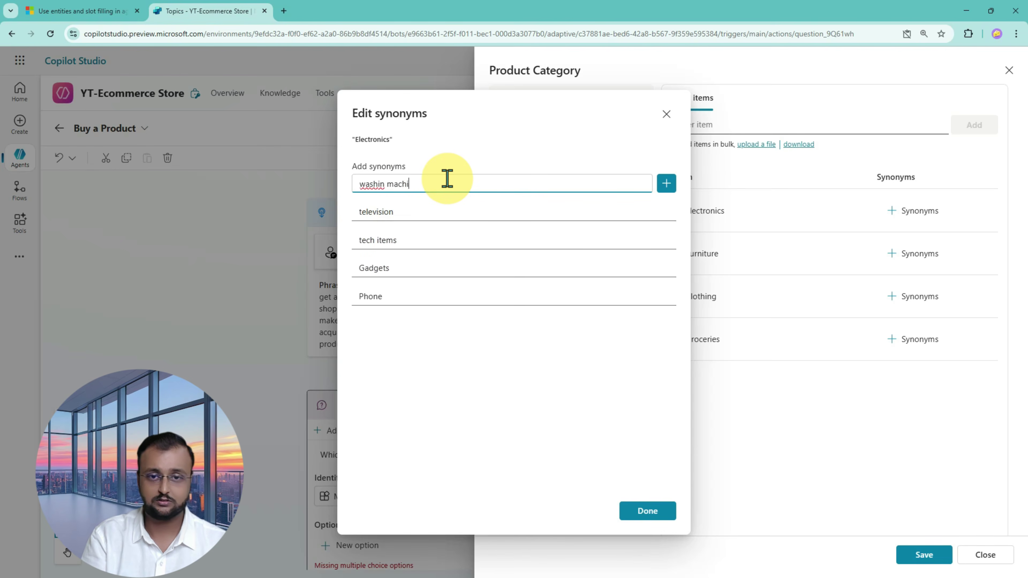
- Add washing machine and electronic gyser as synonyms of Electronics and finish editing its synonyms
right_click(375, 185)
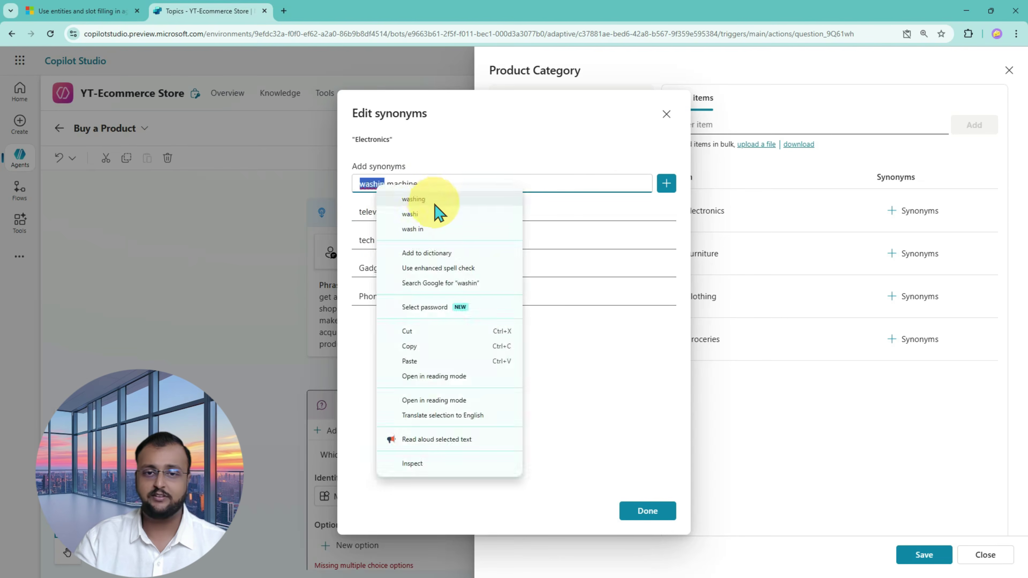
left_click(436, 201)
left_click(667, 184)
left_click(510, 185)
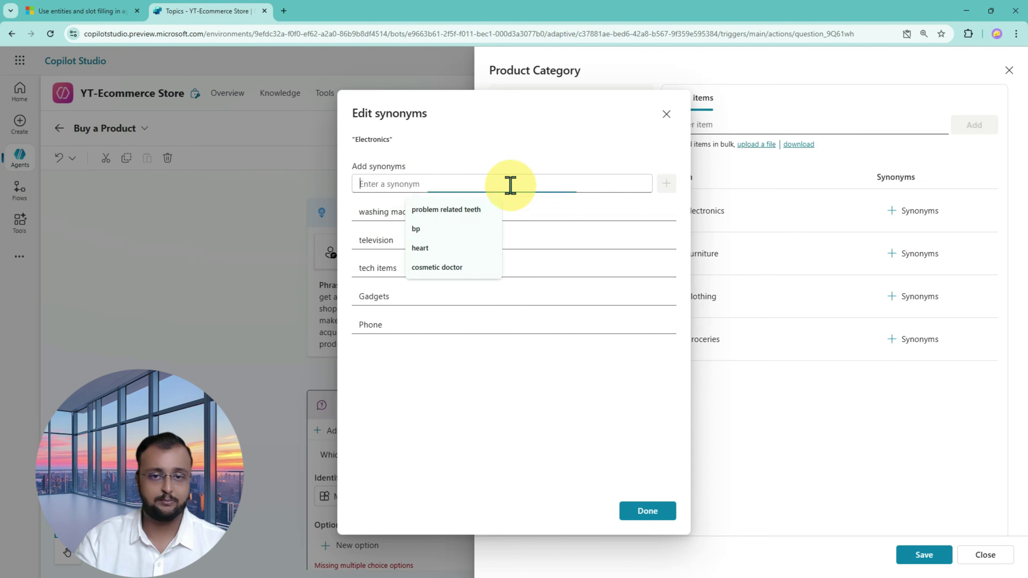
left_click(455, 481)
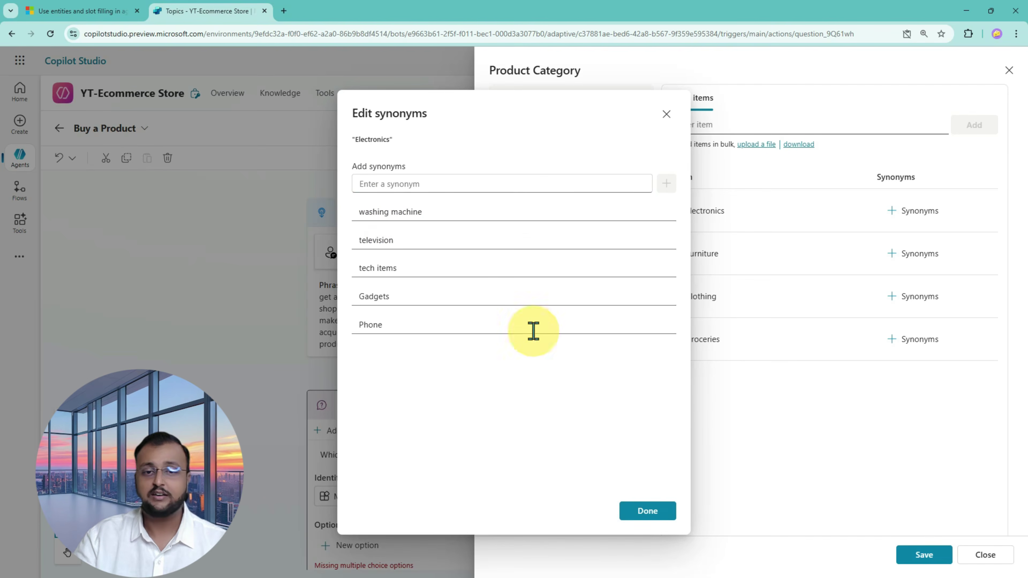
left_click(459, 181)
type("e")
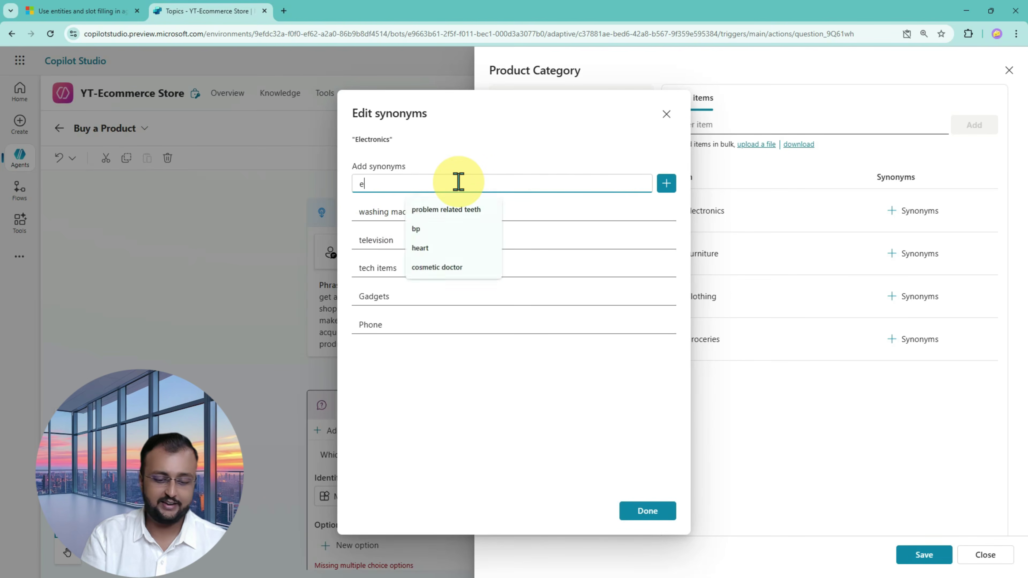
type("le")
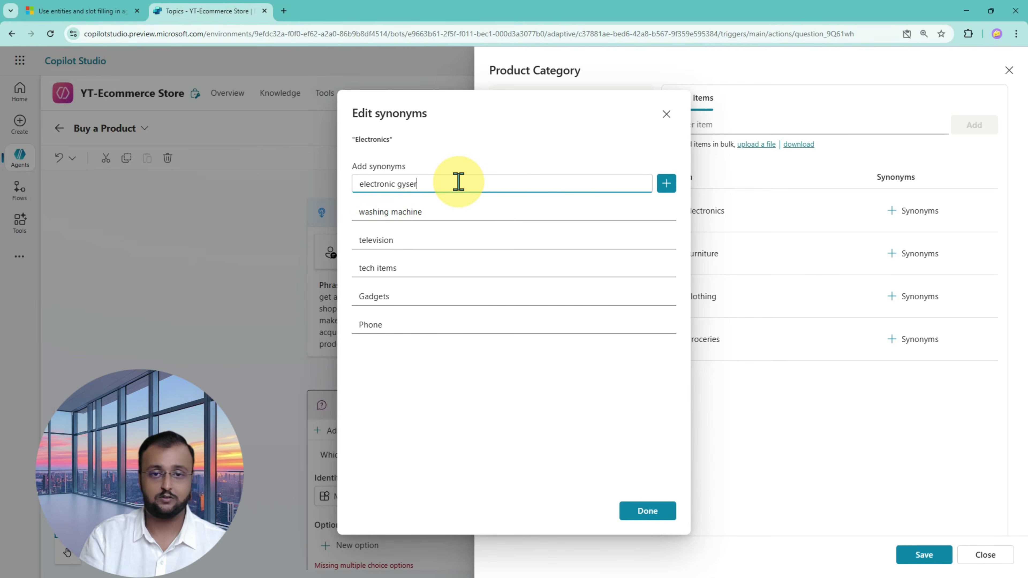
type("ctronic gyser")
key("Return")
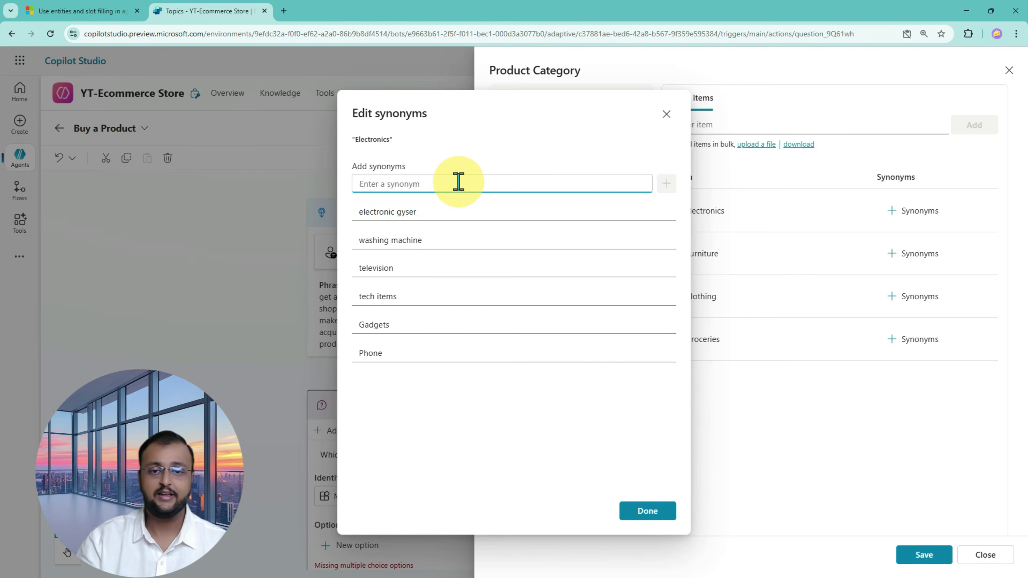
left_click(653, 513)
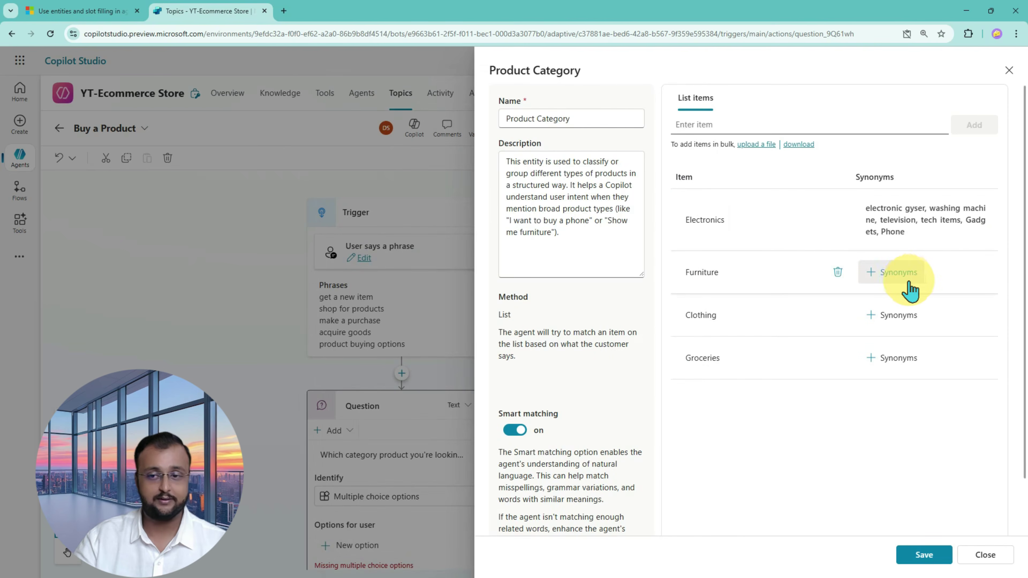
- Give the Furniture item the synonyms Tables, chairs, sofas, bed and home decor
left_click(901, 272)
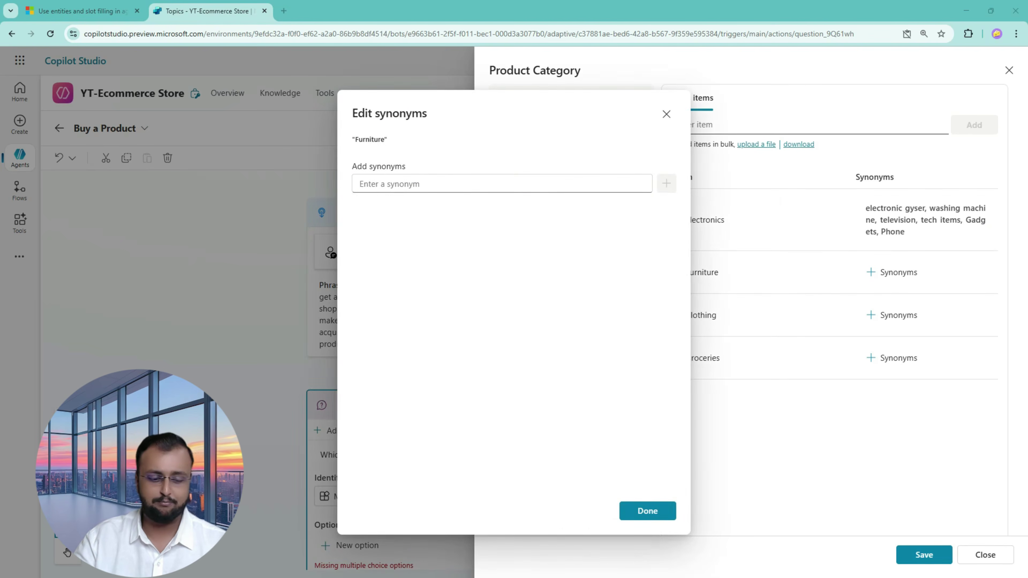
left_click(435, 186)
type("Tables")
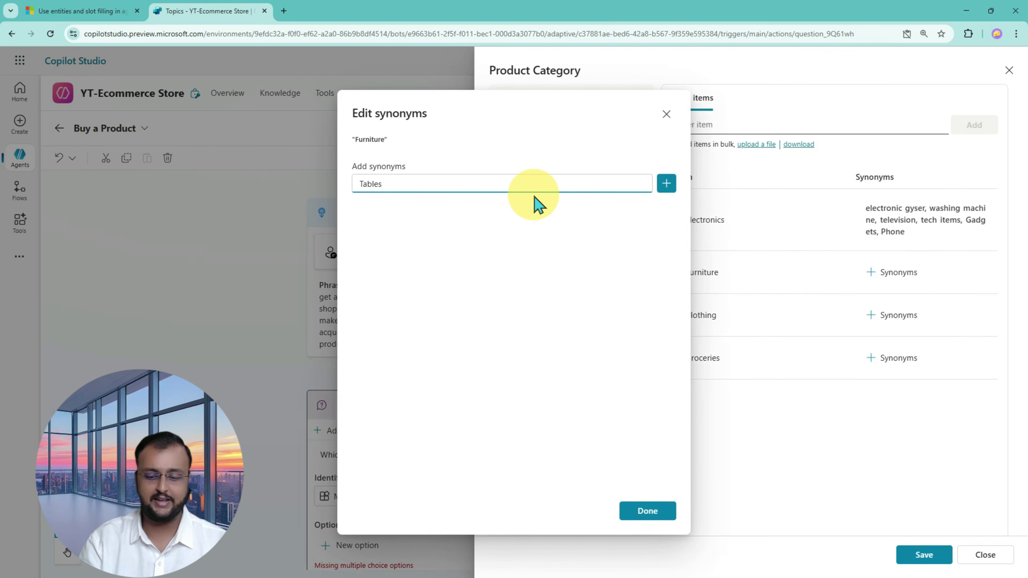
key("Return")
type("chairs")
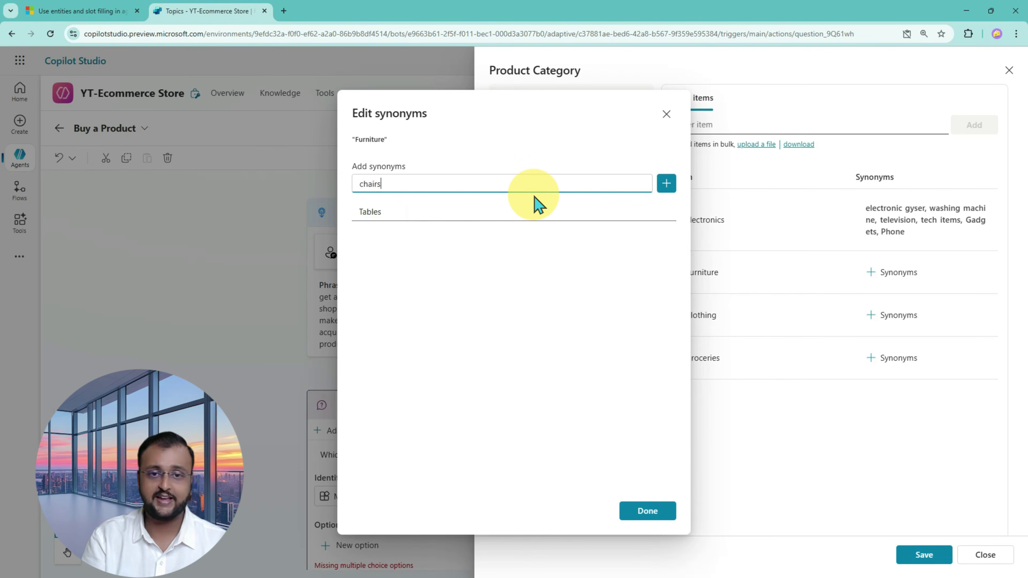
key("Return")
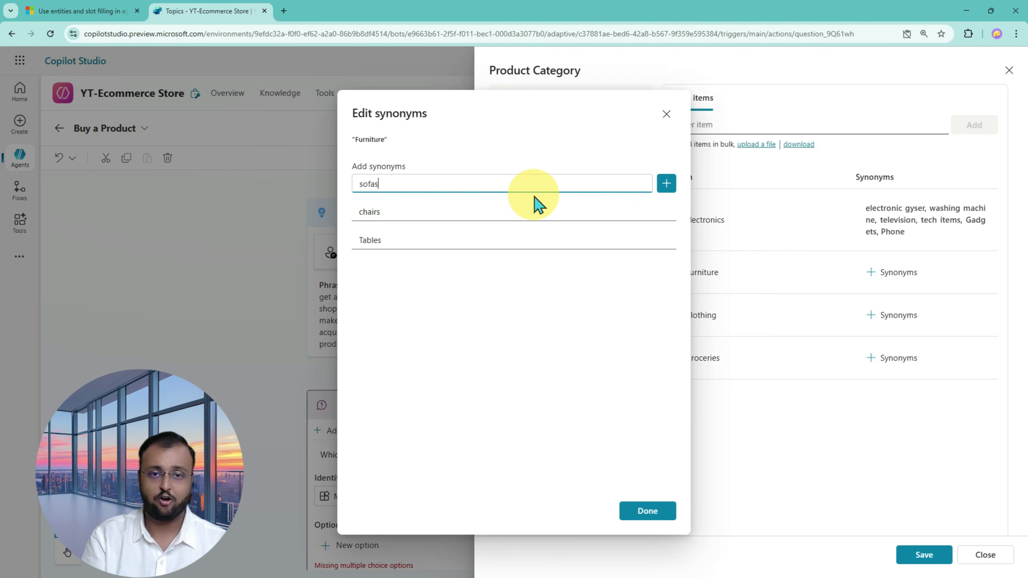
key("Return")
type("bed")
key("Return")
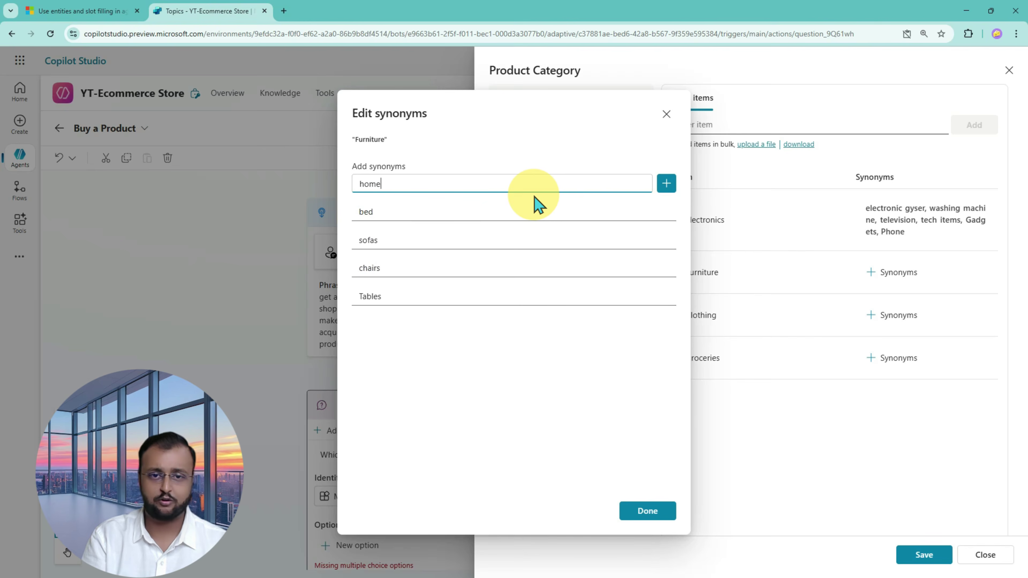
key("Return")
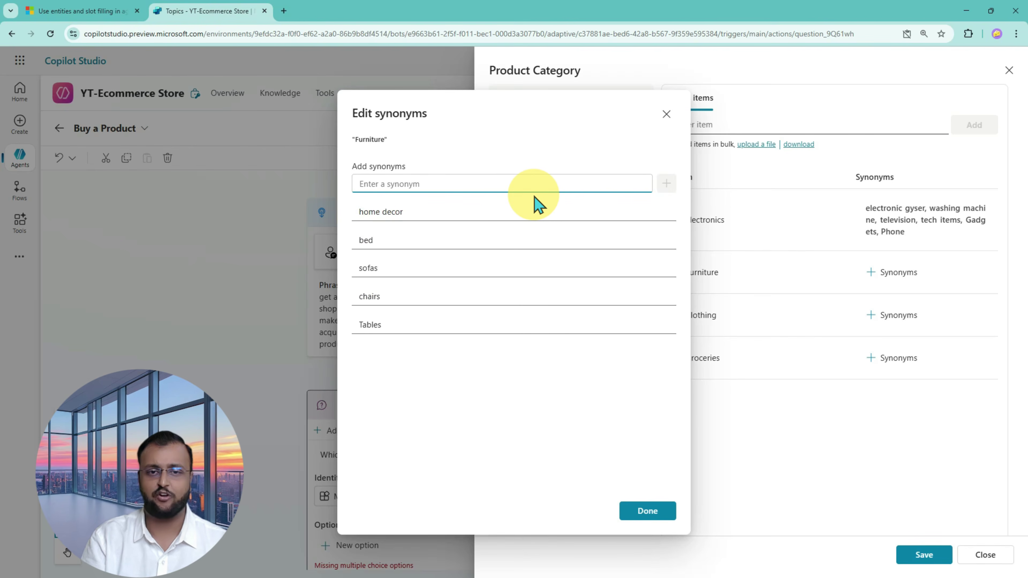
left_click(669, 513)
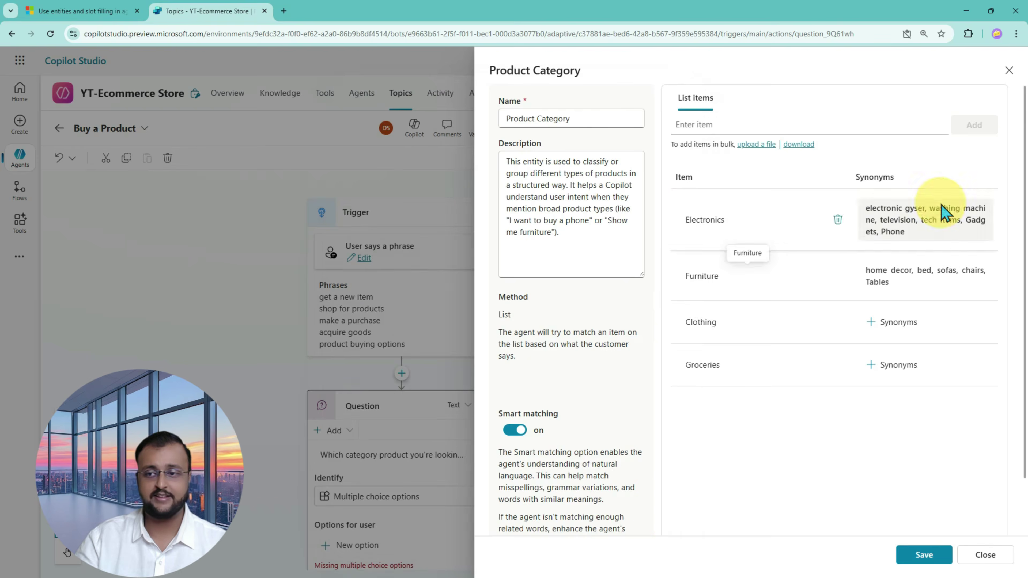
- Add tshirts and suites as synonyms of the Clothing item in the Product Category entity
left_click(895, 326)
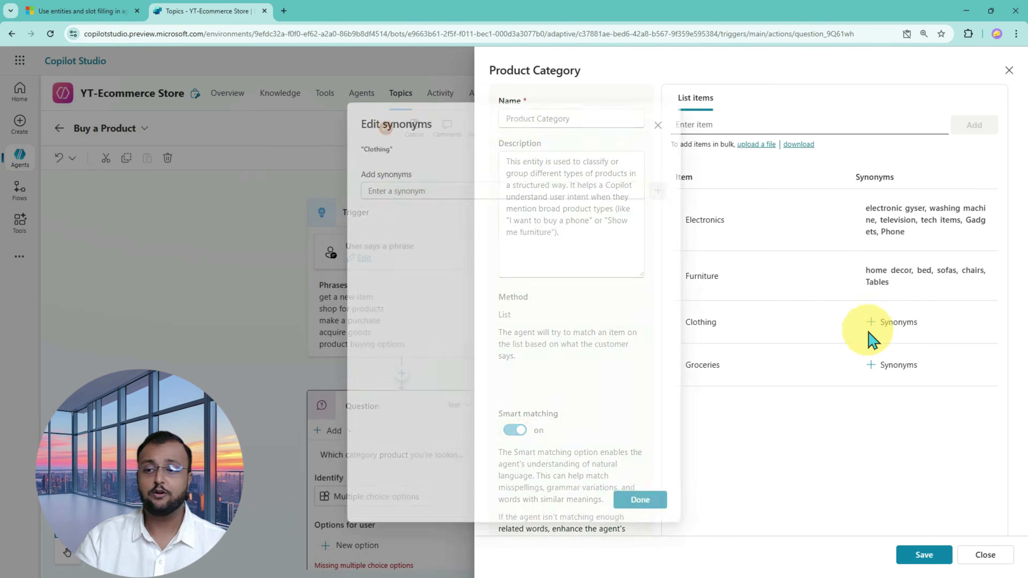
left_click(416, 184)
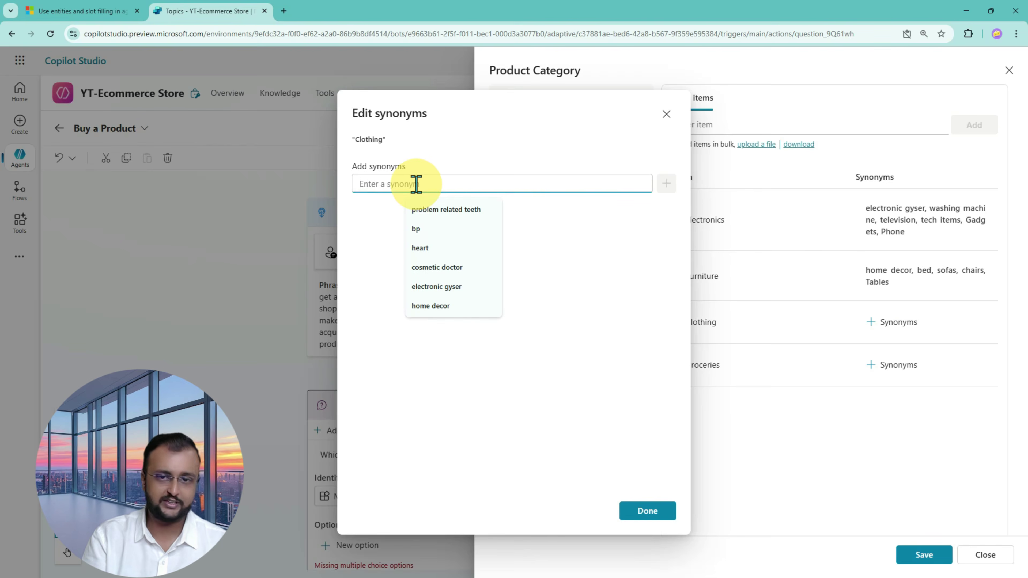
type("t")
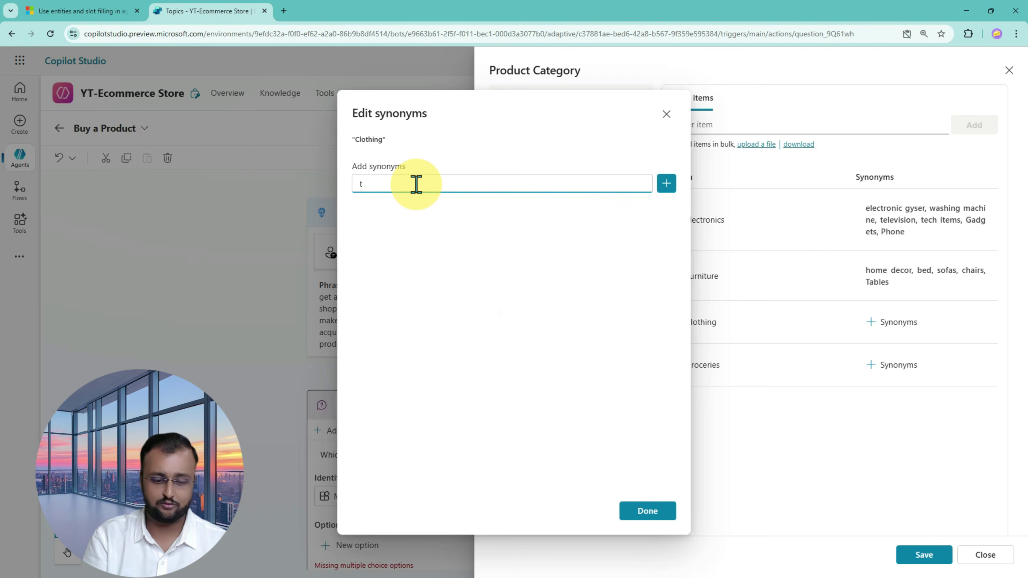
type("shirts")
key("Return")
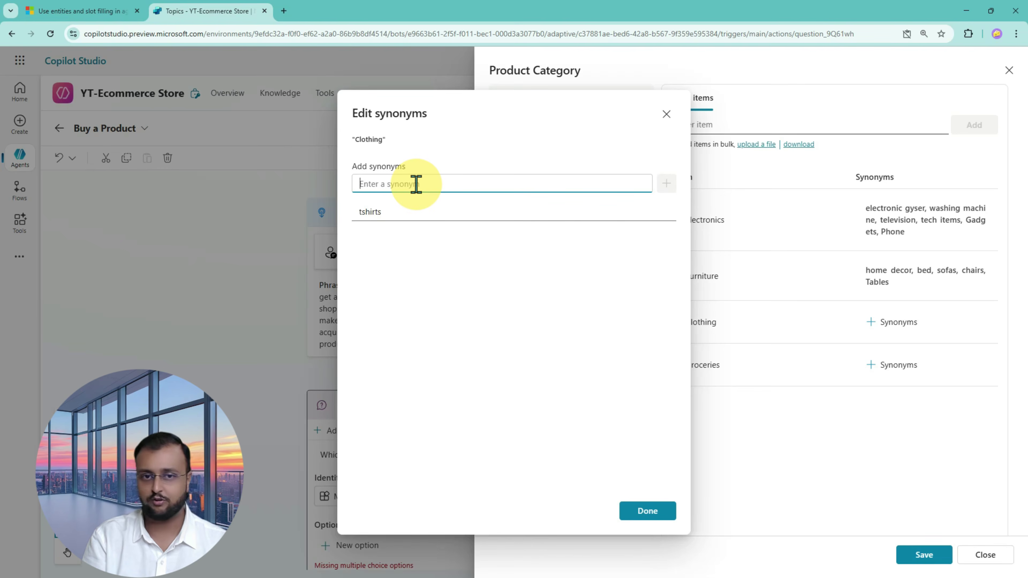
type("suit")
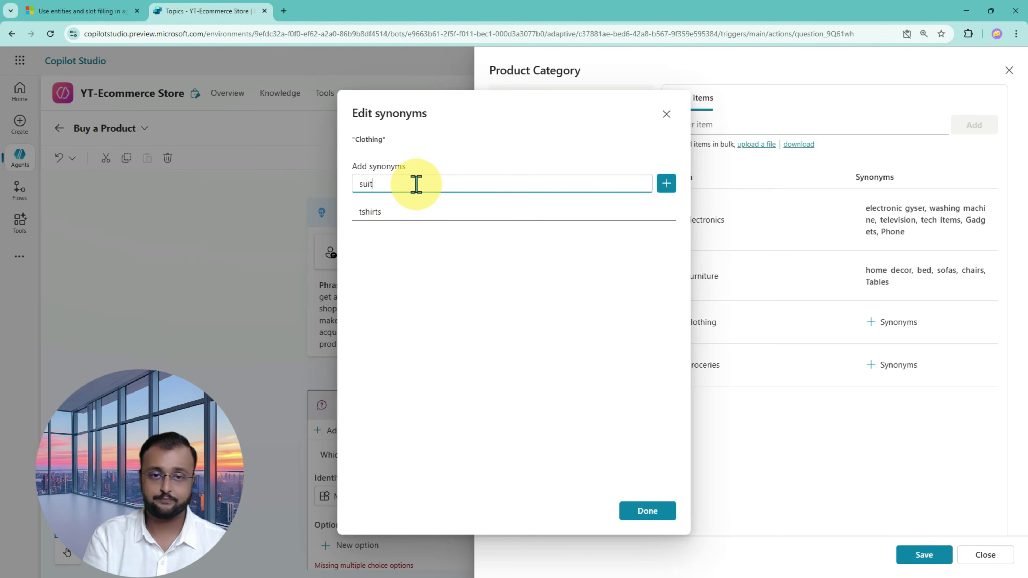
type("es")
key("Return")
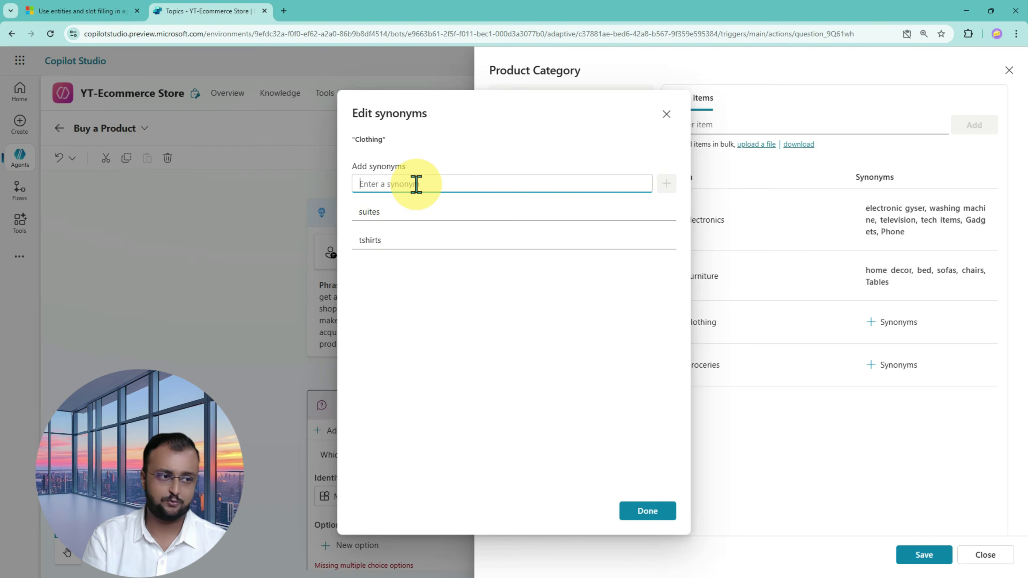
- Add clothes and garments as further synonyms of the Clothing item
type("cloth")
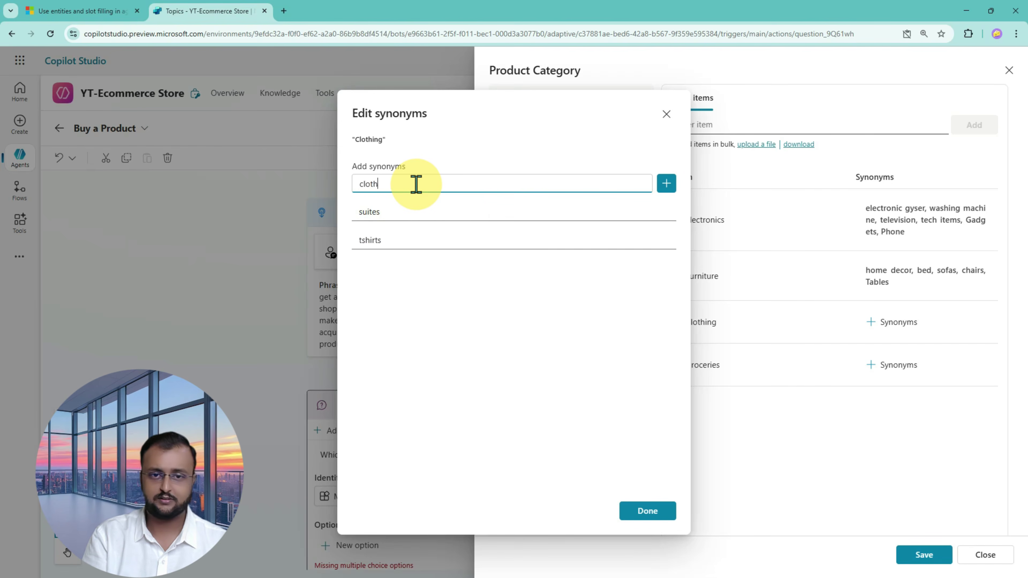
type("es")
key("Return")
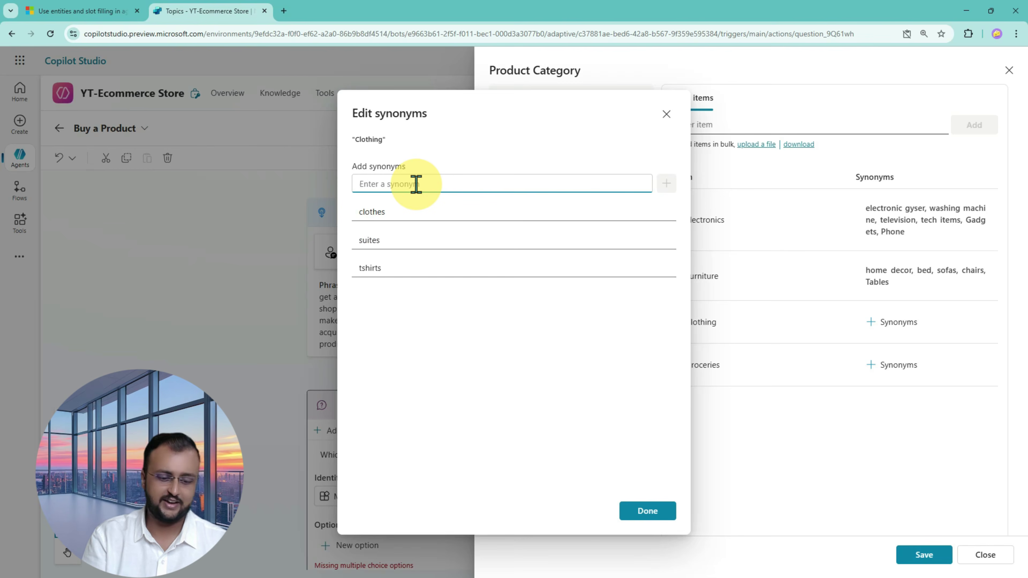
type("ga")
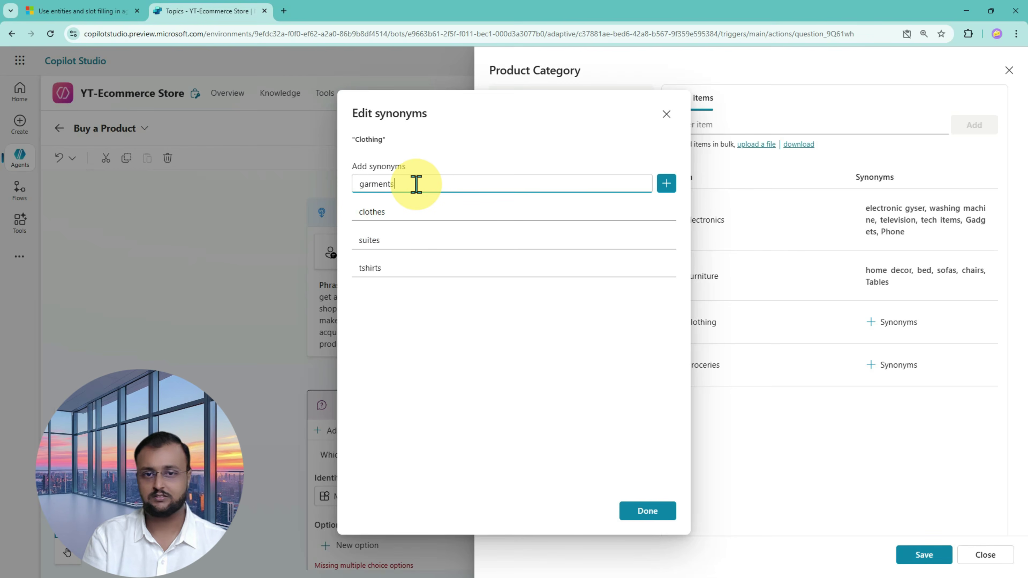
type("rments")
key("Return")
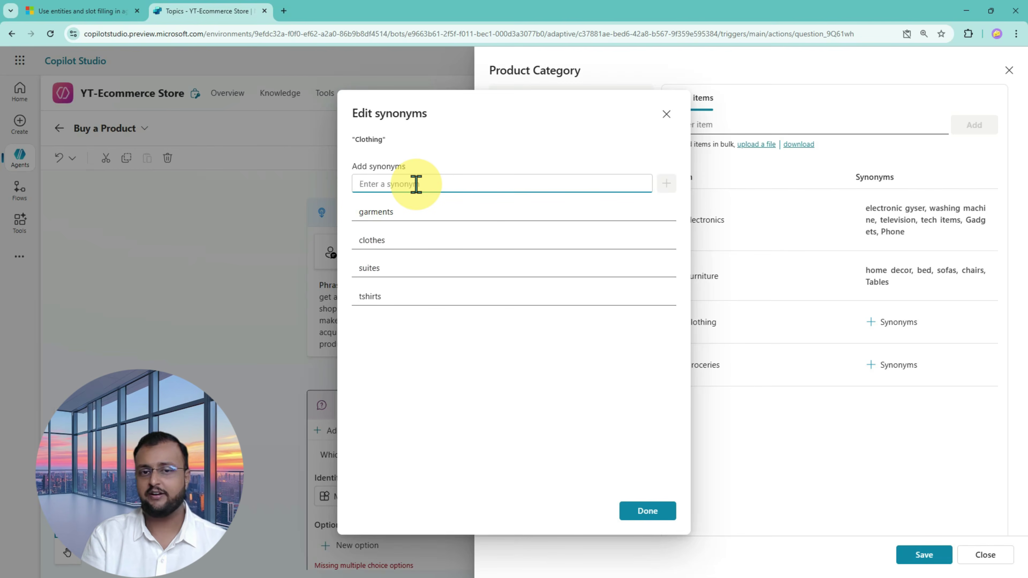
- Add sweatshirts and shirts to the synonyms of the Clothing item
type("sweatshi")
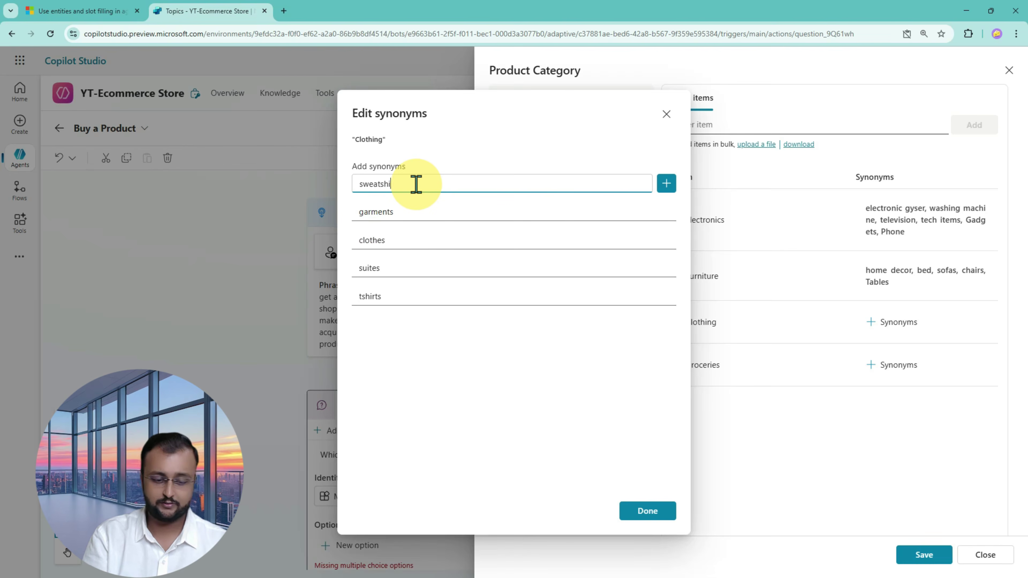
type("rts")
key("Return")
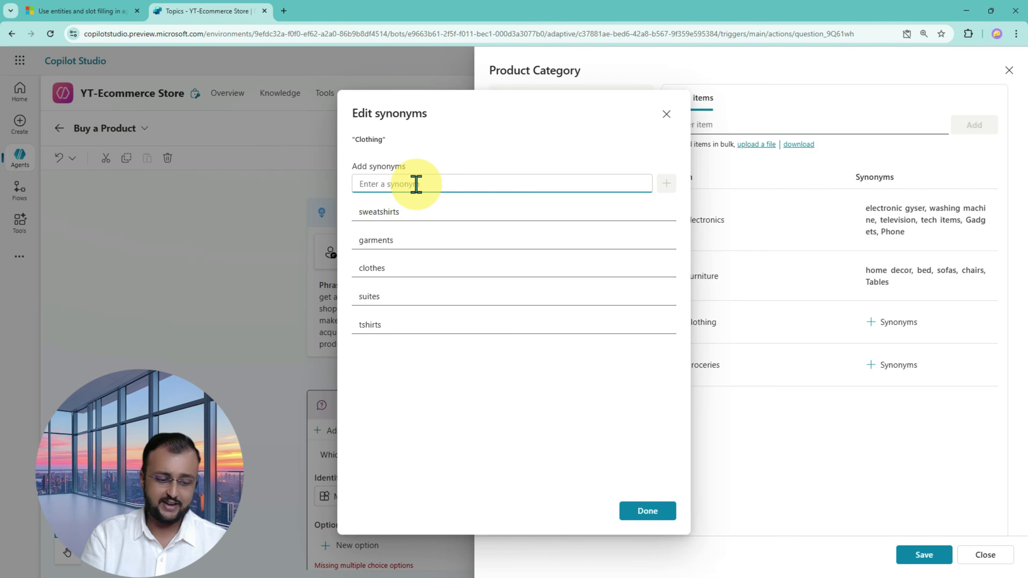
type("shirts")
key("Return")
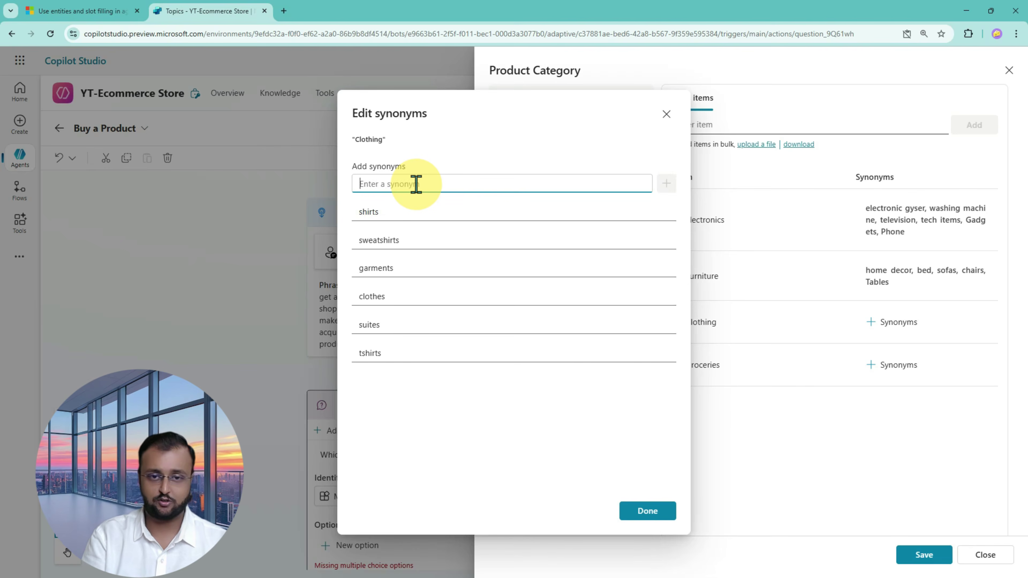
- Add formal wear and office wear as synonyms of Clothing and finish editing its synonyms
type("formal w")
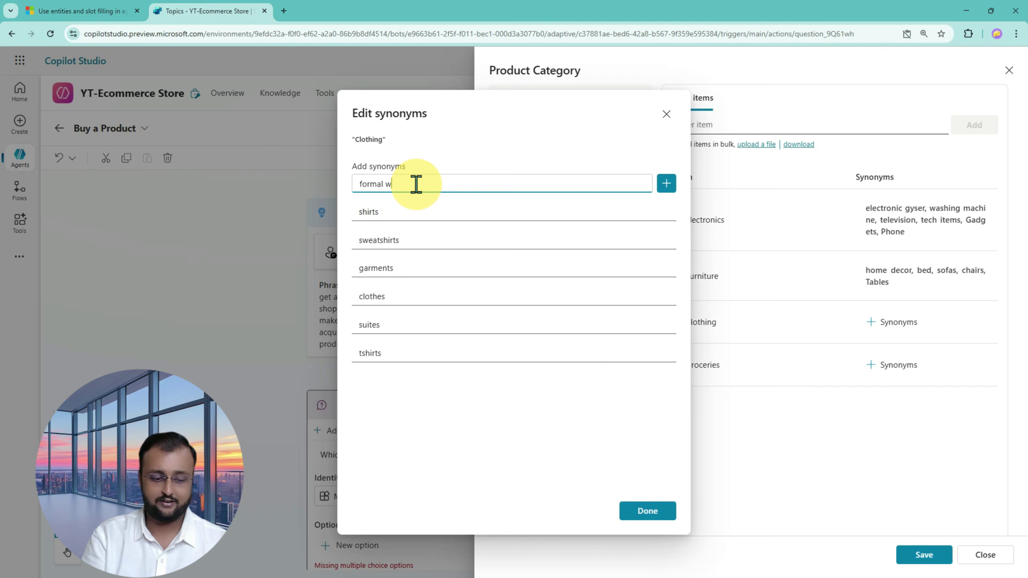
type("ear")
key("Return")
type("office wear")
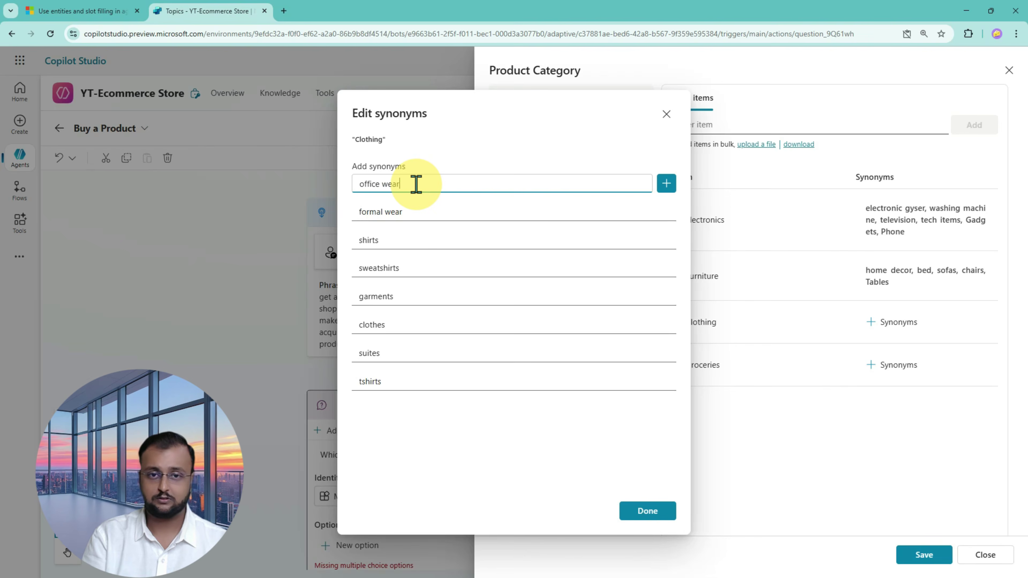
key("Return")
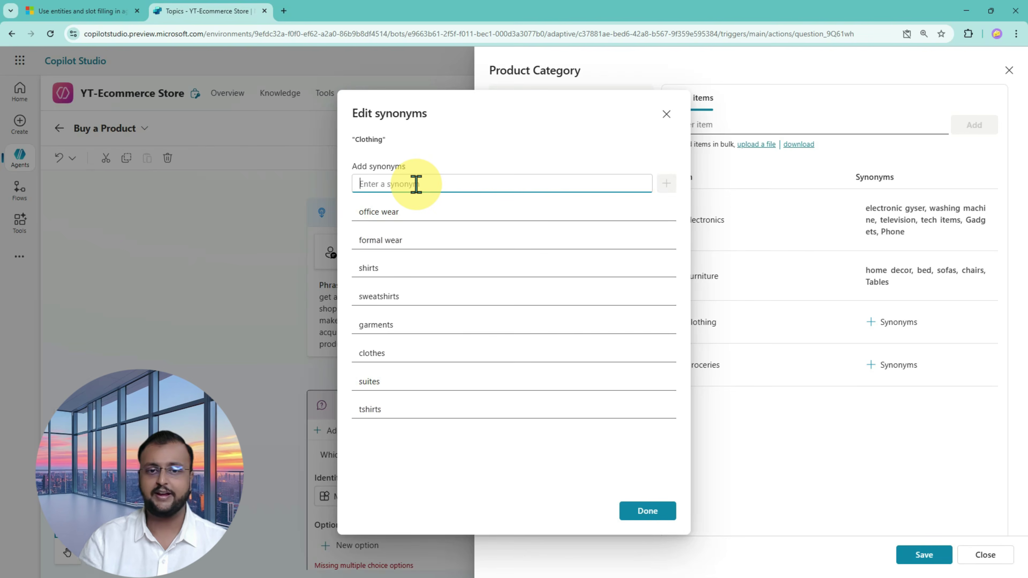
left_click(656, 513)
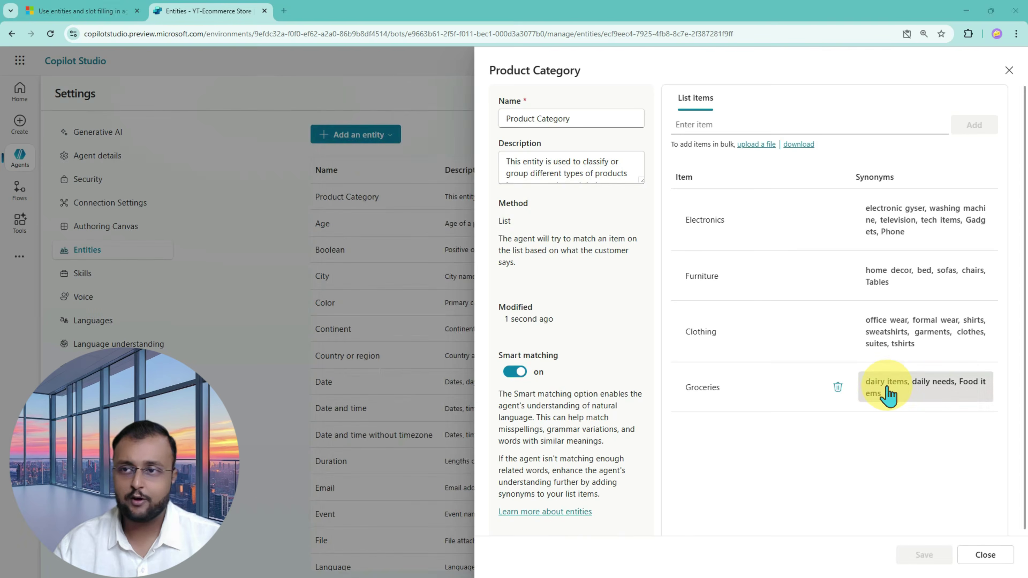
- Review the synonyms defined for the Groceries item of the Product Category entity
left_click(887, 388)
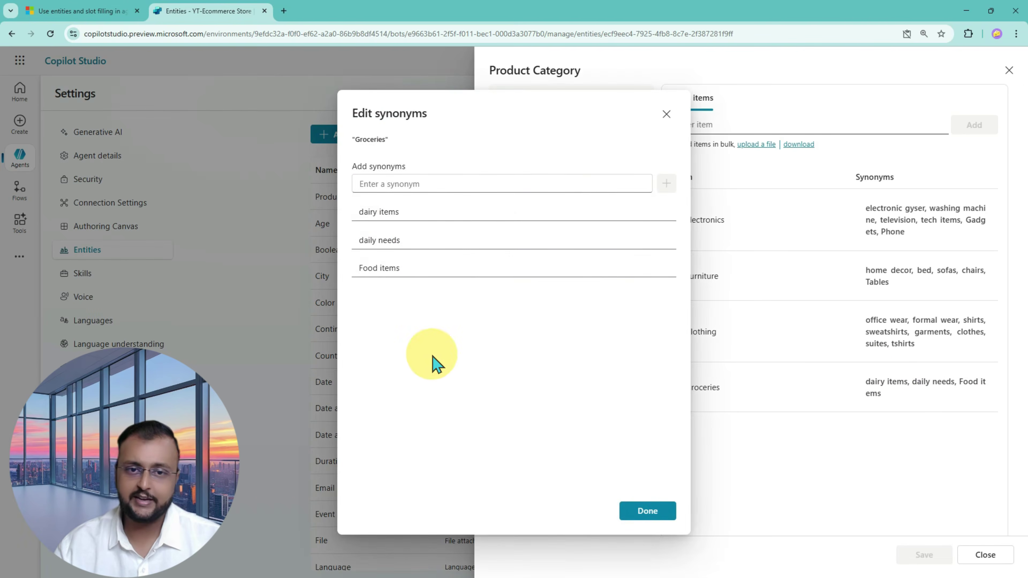
mouse_move(345, 197)
left_mouse_down()
mouse_move(551, 260)
mouse_move(685, 319)
left_mouse_up()
left_click_drag(358, 276, 415, 277)
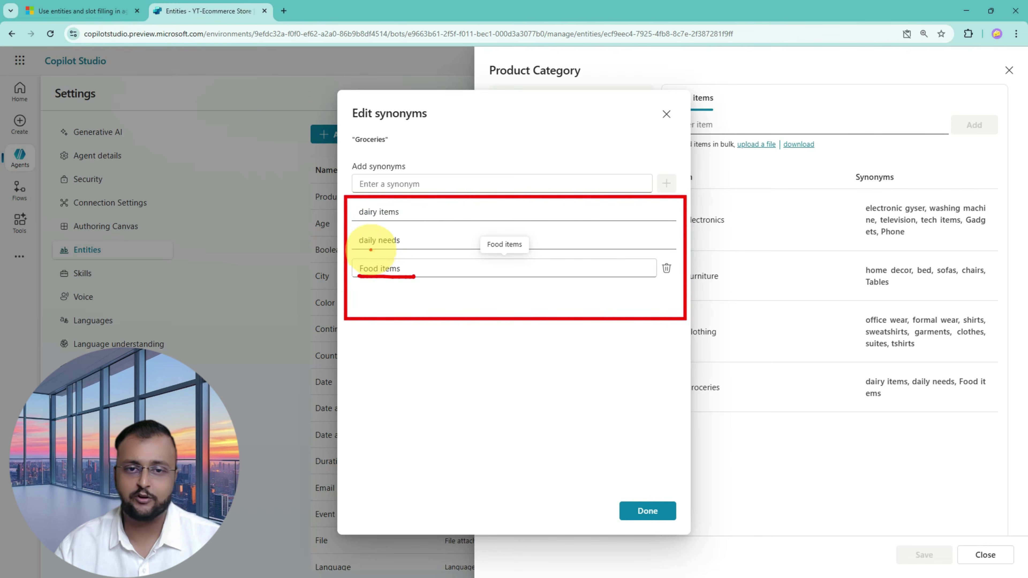
left_click_drag(369, 249, 424, 249)
left_click(363, 223)
left_click_drag(363, 223, 443, 223)
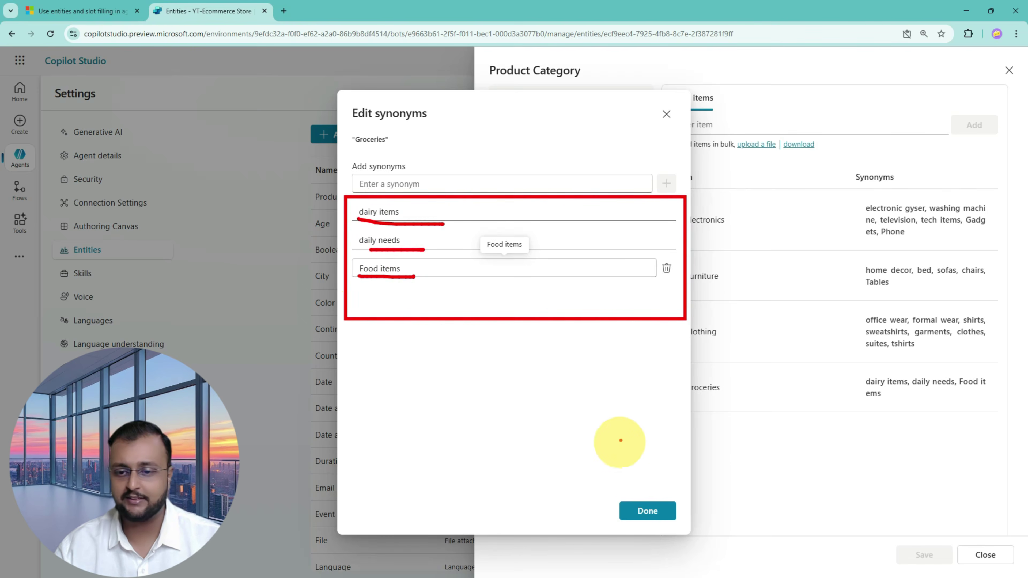
left_click_drag(621, 439, 643, 488)
left_click_drag(618, 472, 643, 485)
left_click(644, 511)
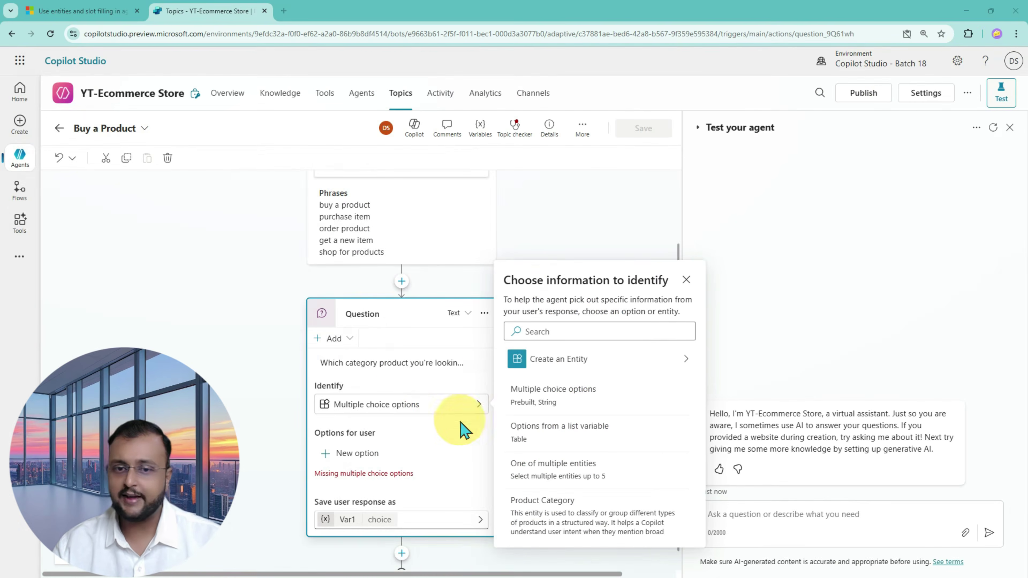
- Set the category question in the Buy a Product topic to identify the Product Category entity
left_click_drag(310, 348, 480, 383)
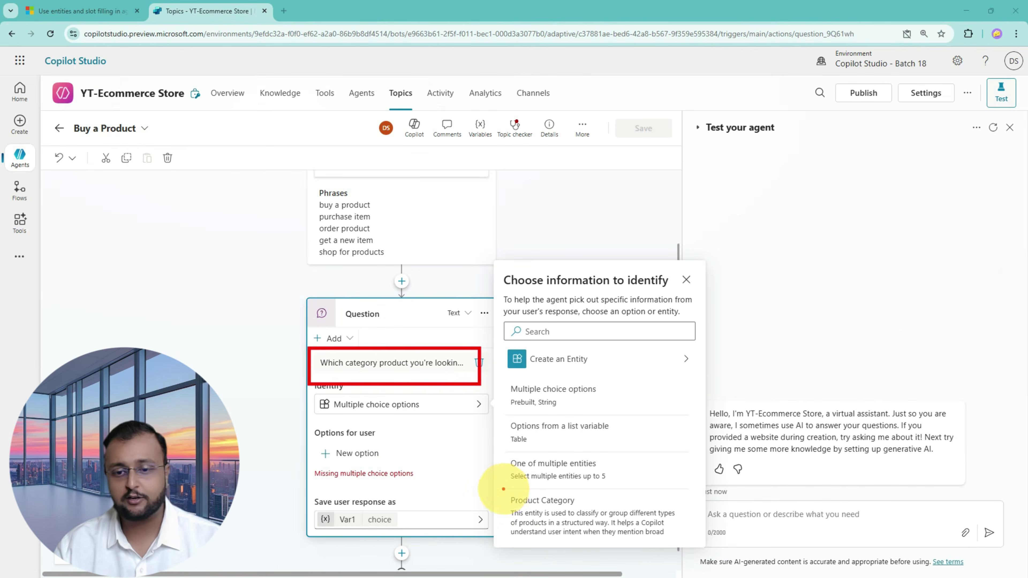
left_click_drag(502, 488, 697, 549)
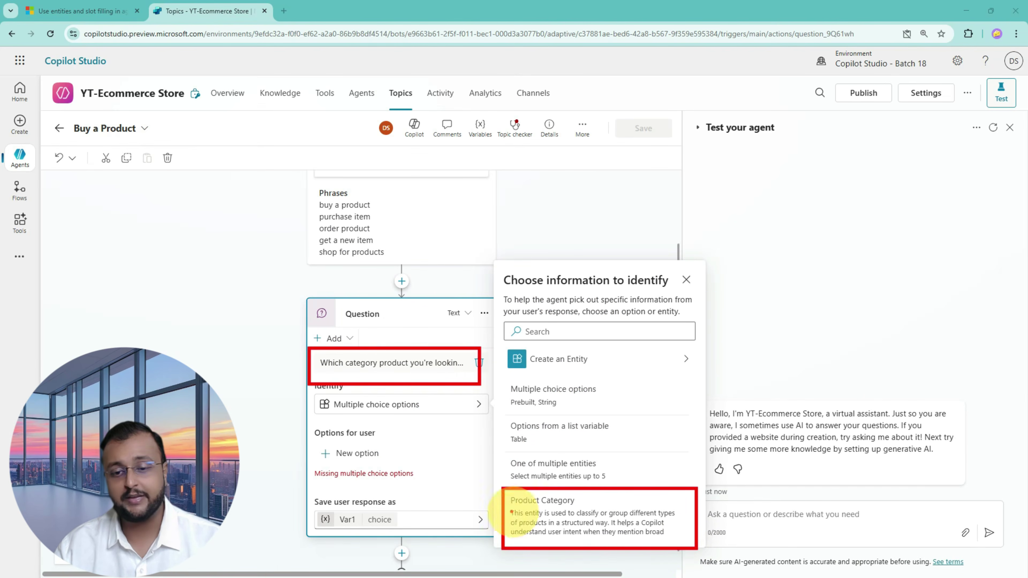
scroll(575, 518, "down", 1)
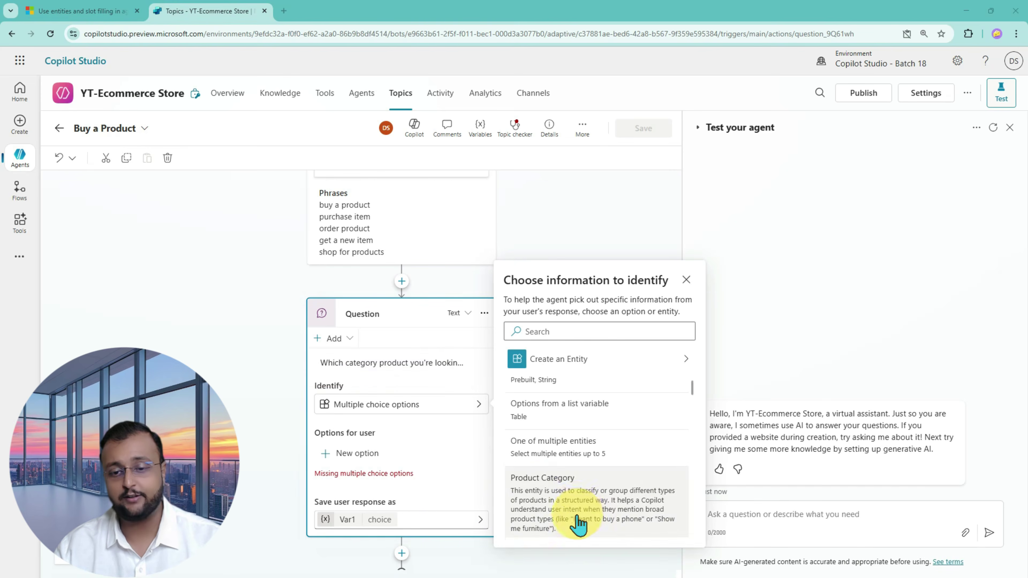
left_click(576, 517)
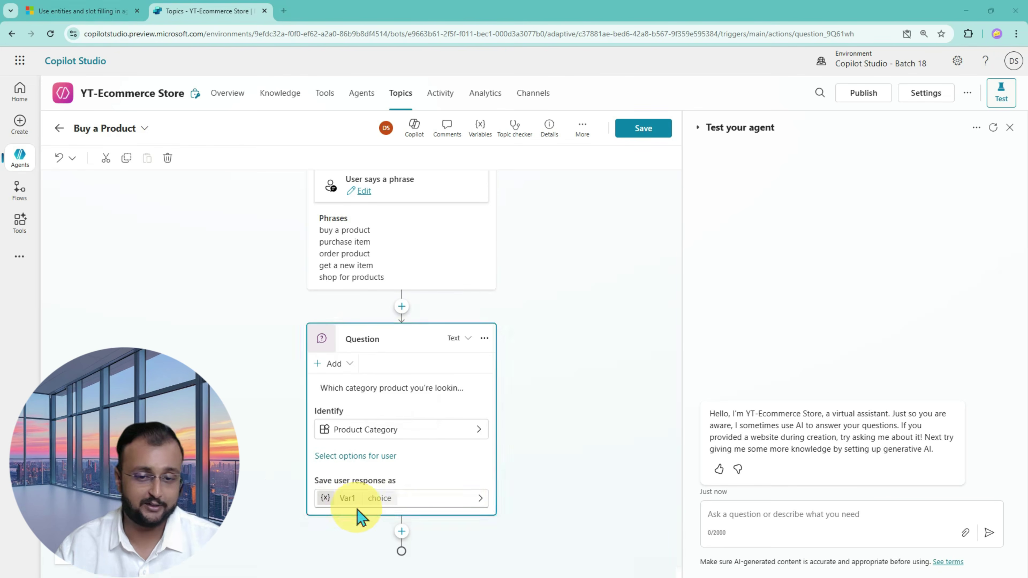
left_click(470, 502)
left_click(523, 202)
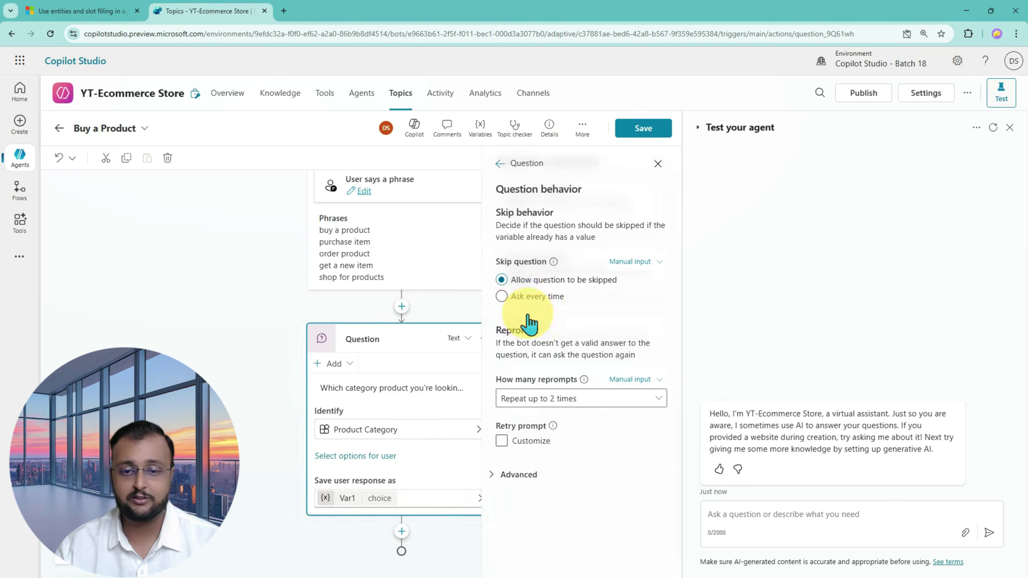
left_click(435, 502)
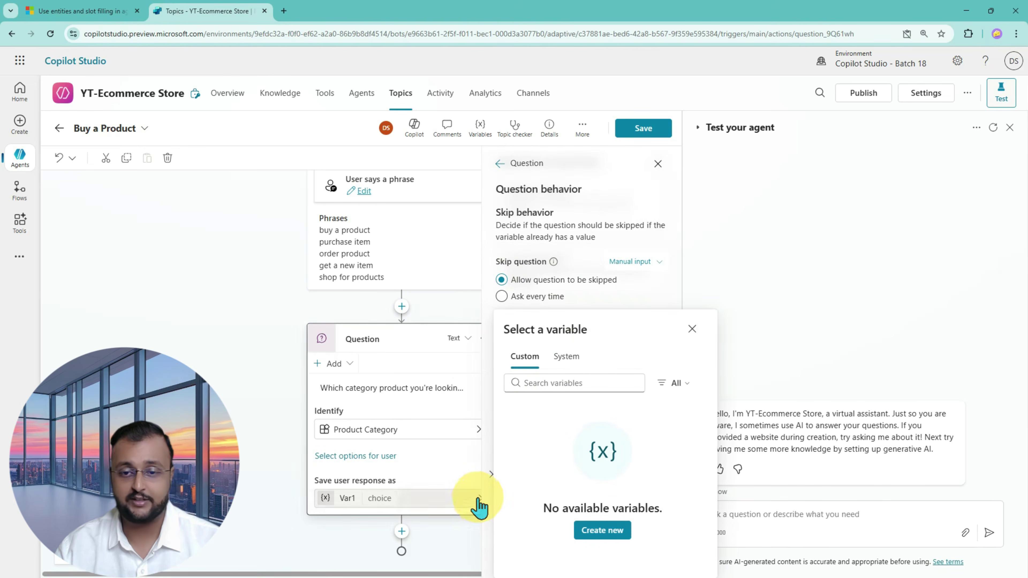
left_click(691, 329)
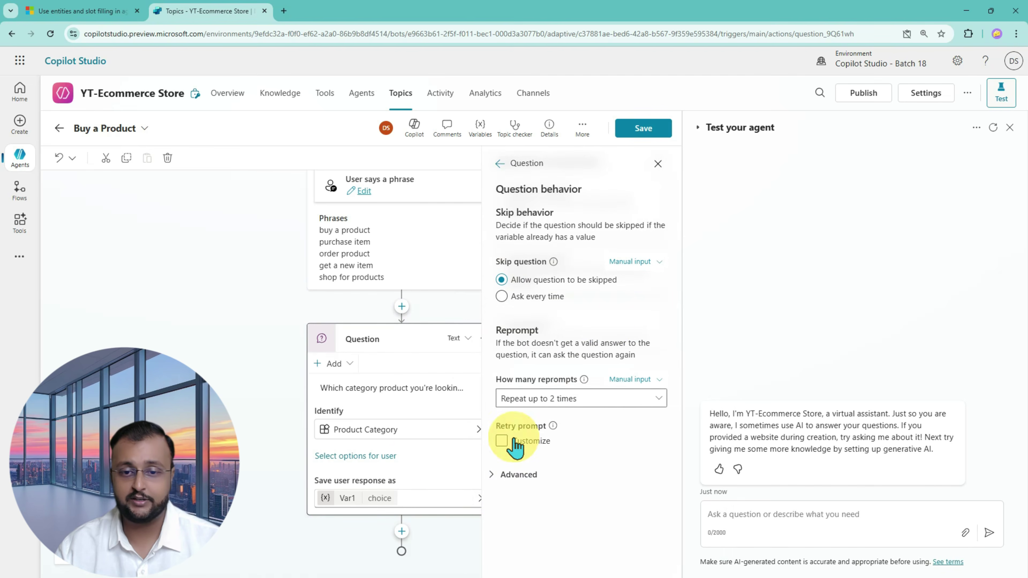
- Rename the variable that stores the category question's response to varCAtegory and close its properties
left_click(349, 499)
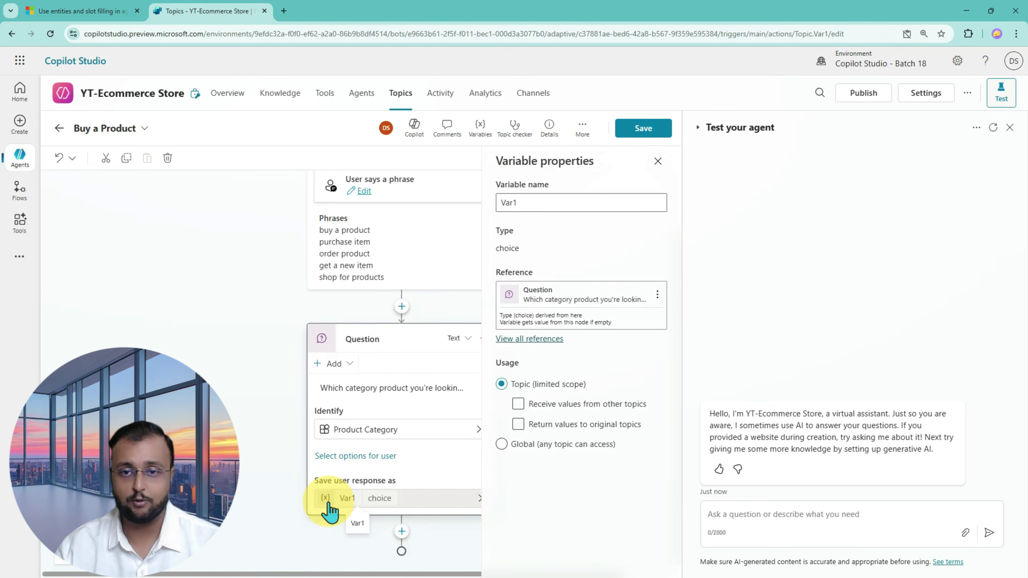
double_click(549, 201)
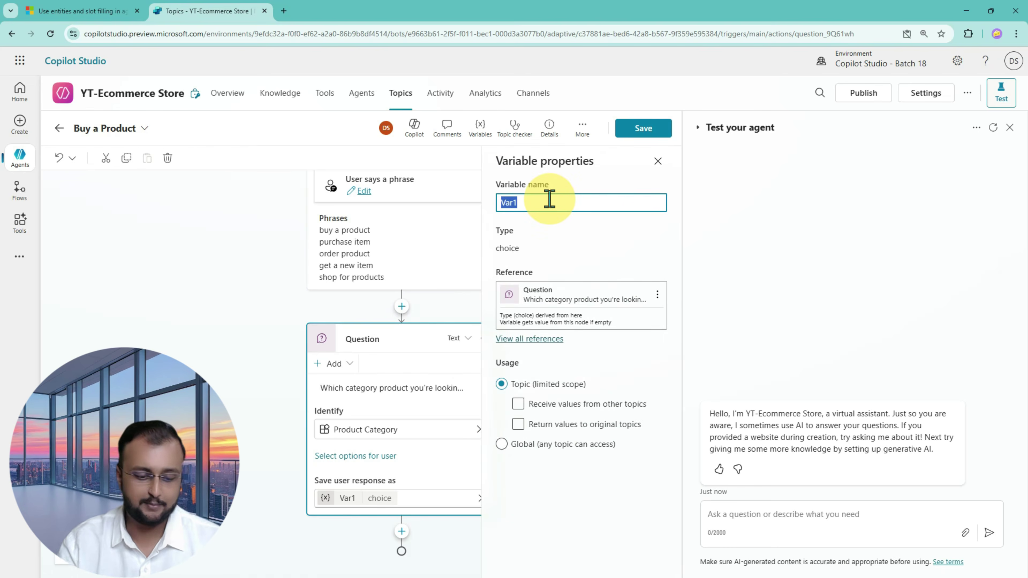
type("varCAte")
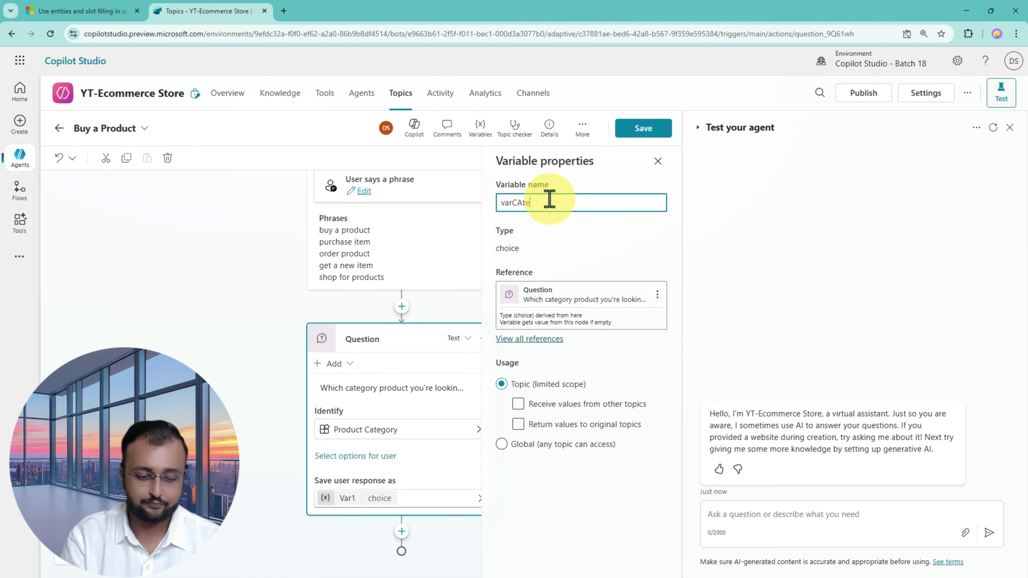
type("gory")
key("Return")
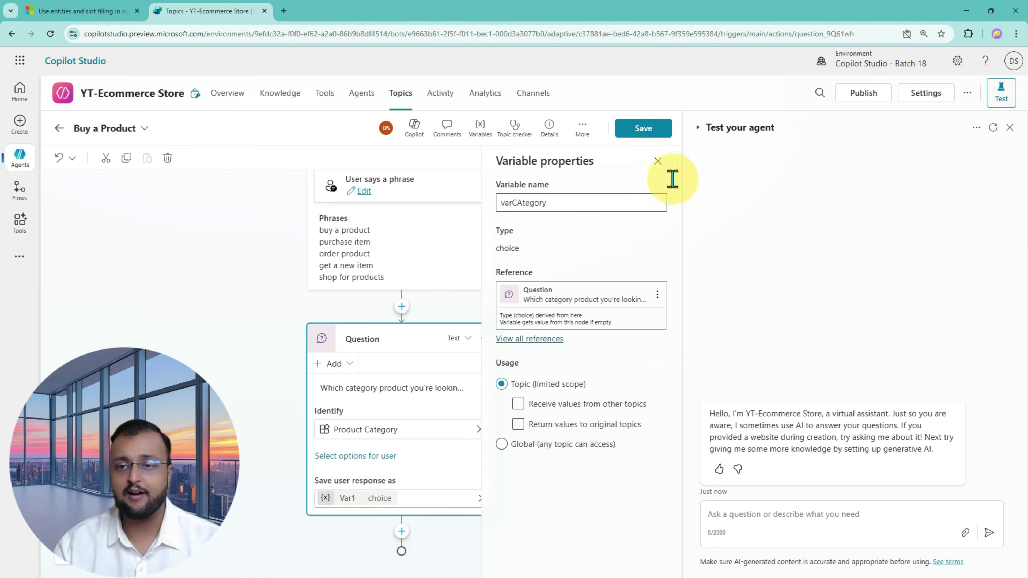
left_click(658, 161)
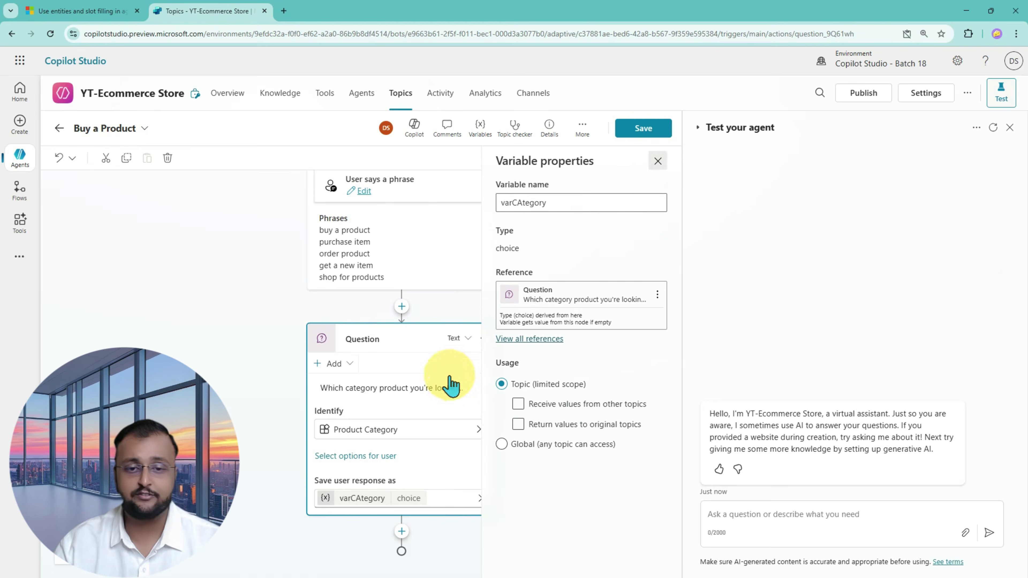
- Add a message after the category question reading "Category:" followed by the varCAtegory variable, and save the topic
left_click(401, 532)
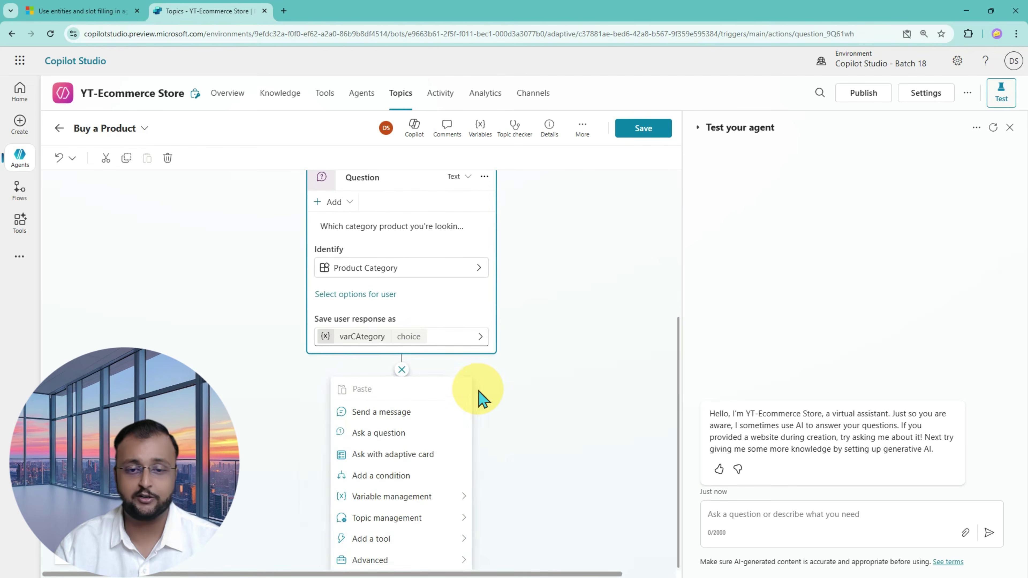
left_click(418, 415)
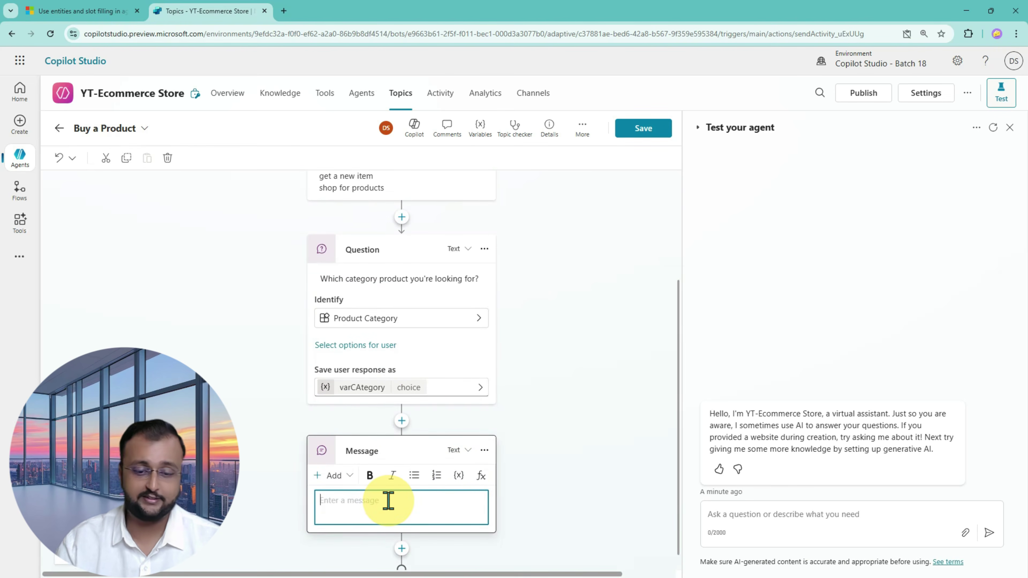
type("Cate")
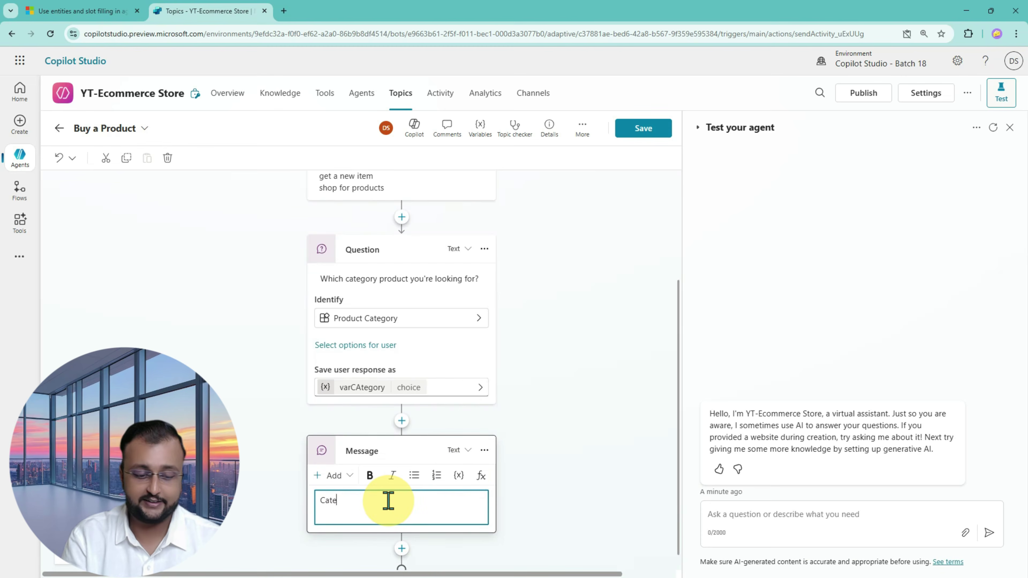
type("gory:")
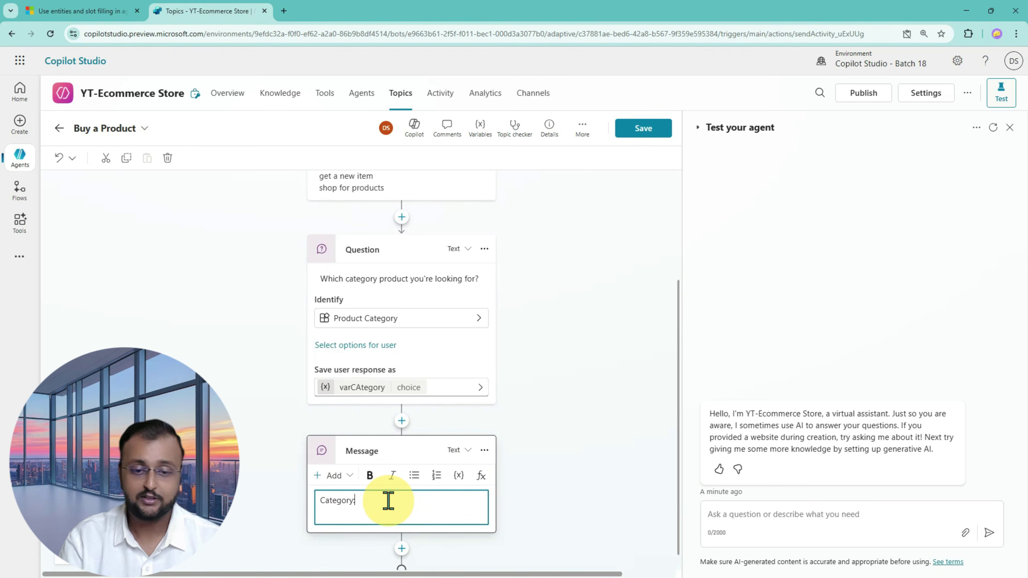
left_click(457, 476)
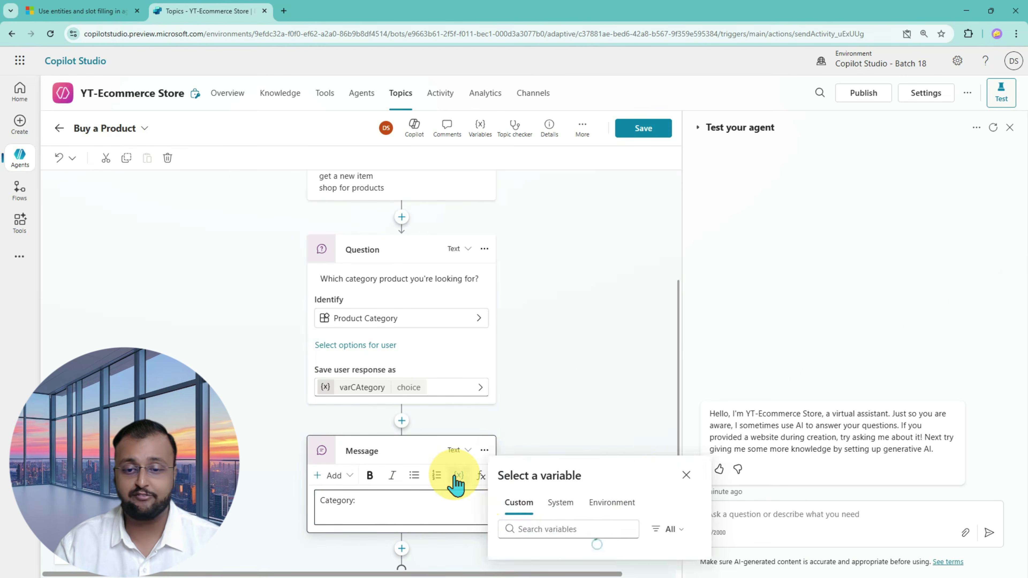
left_click(593, 551)
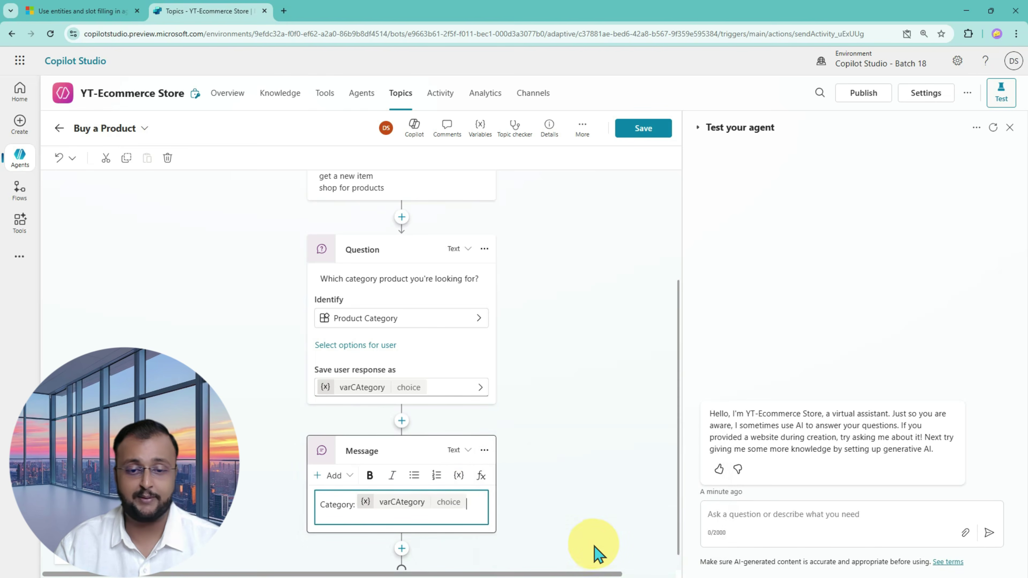
left_click(647, 131)
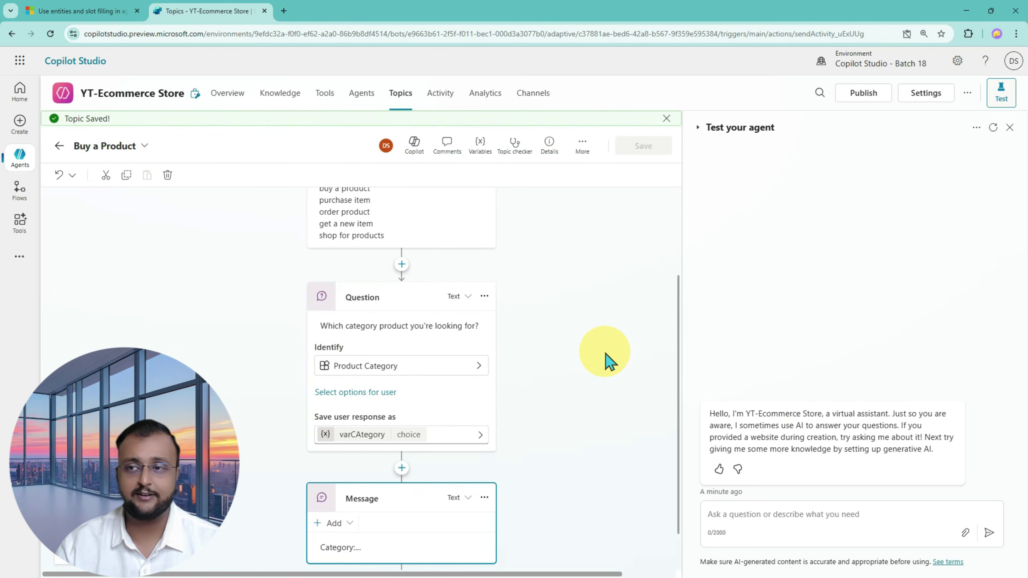
- Start a test conversation with the agent by sending "buy a product"
mouse_move(682, 319)
left_mouse_down()
mouse_move(725, 317)
mouse_move(690, 319)
left_mouse_up()
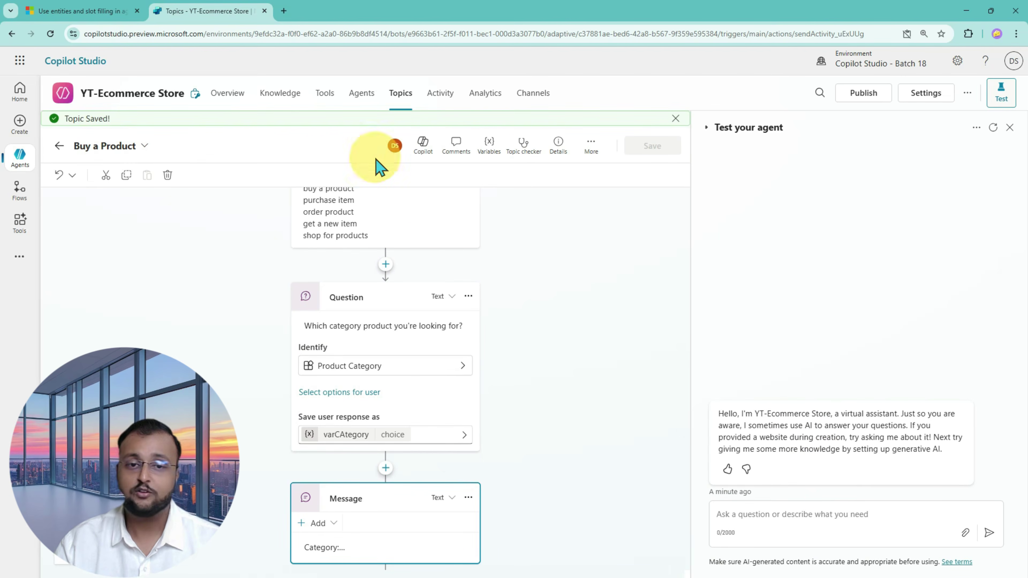
left_click(791, 513)
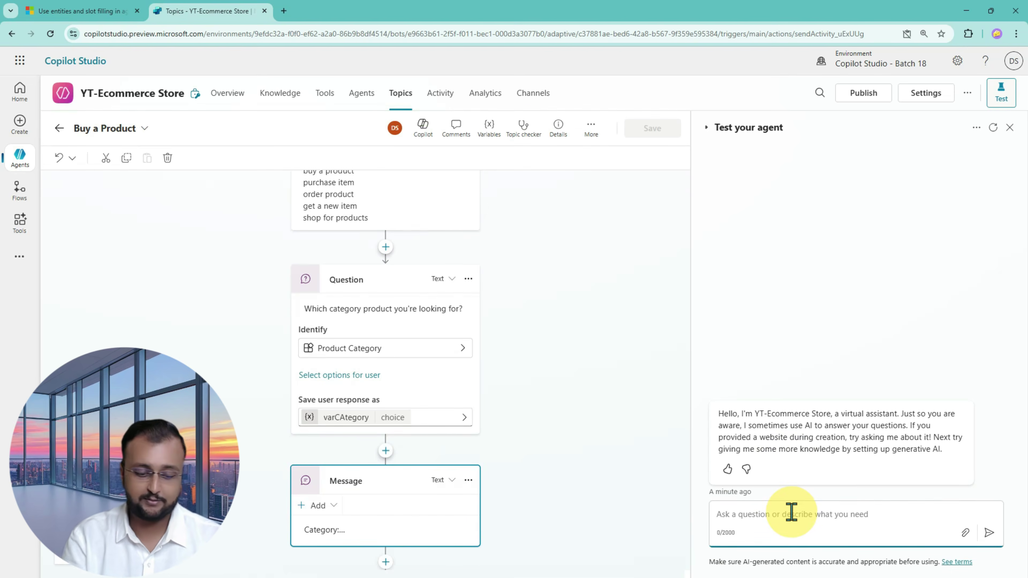
type("buy a")
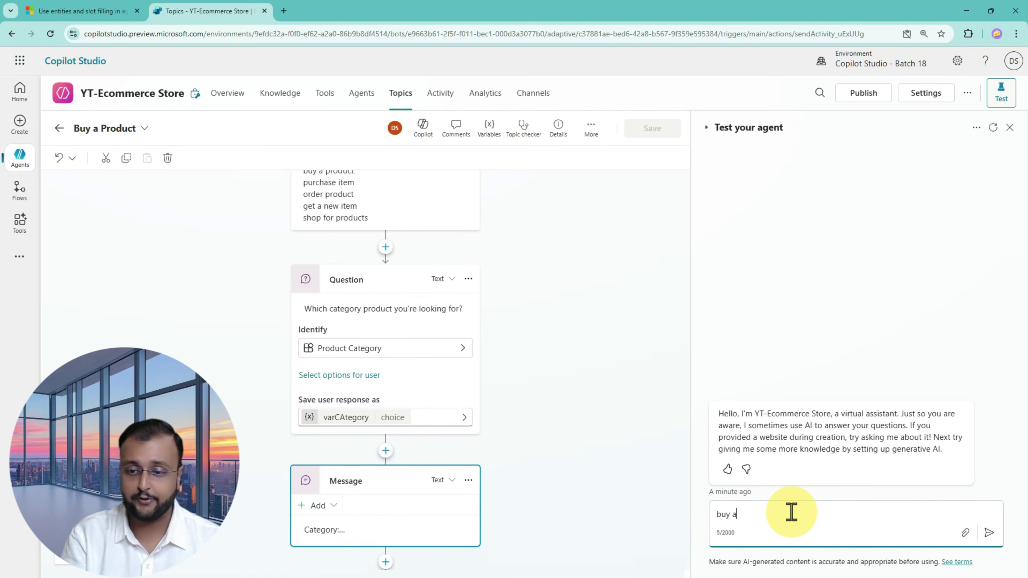
type(" produc")
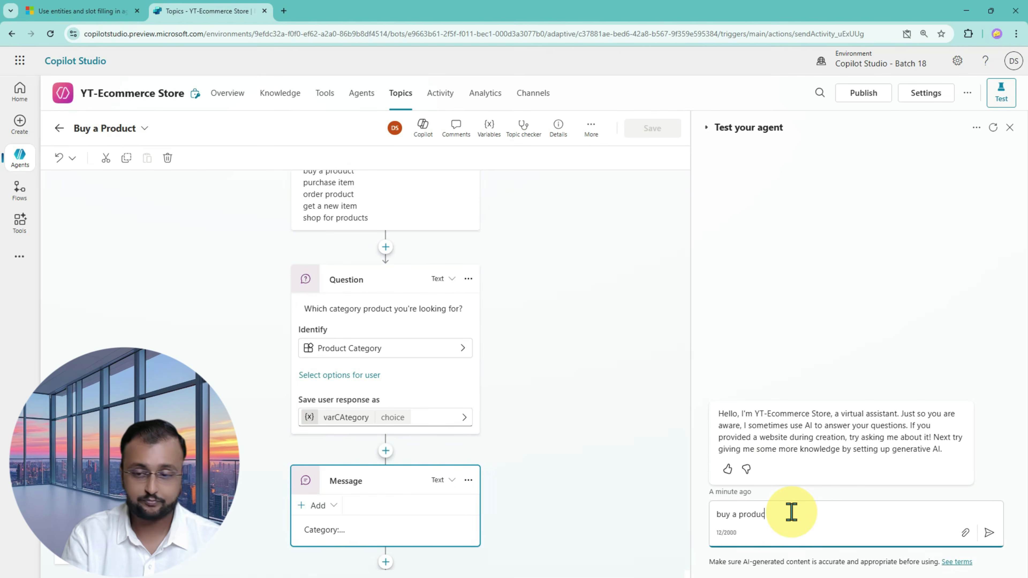
type("t")
key("Return")
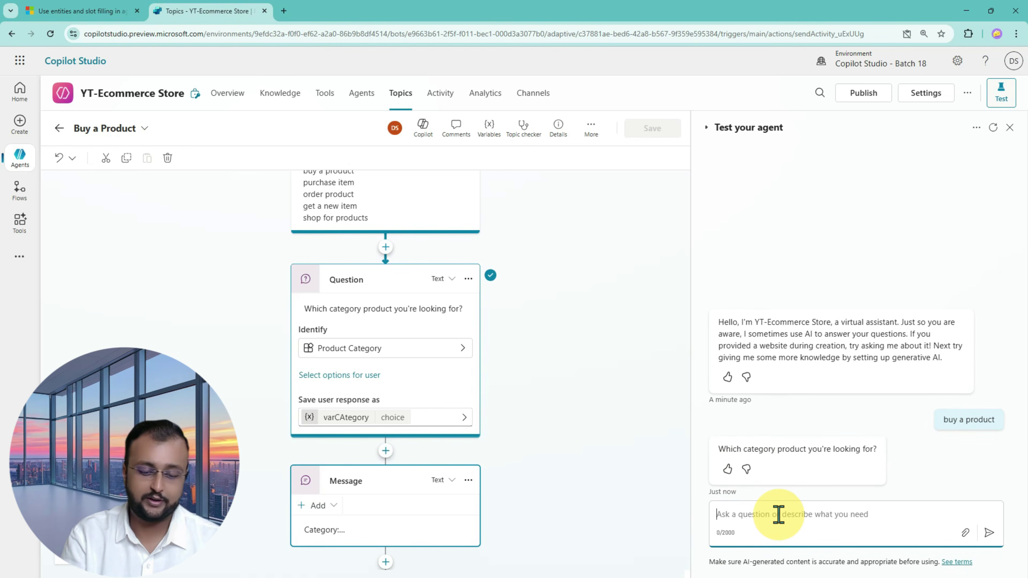
- Answer the agent's category question with "I want to buy washing machine" and check the category it identifies
type("I want to buy washing machine")
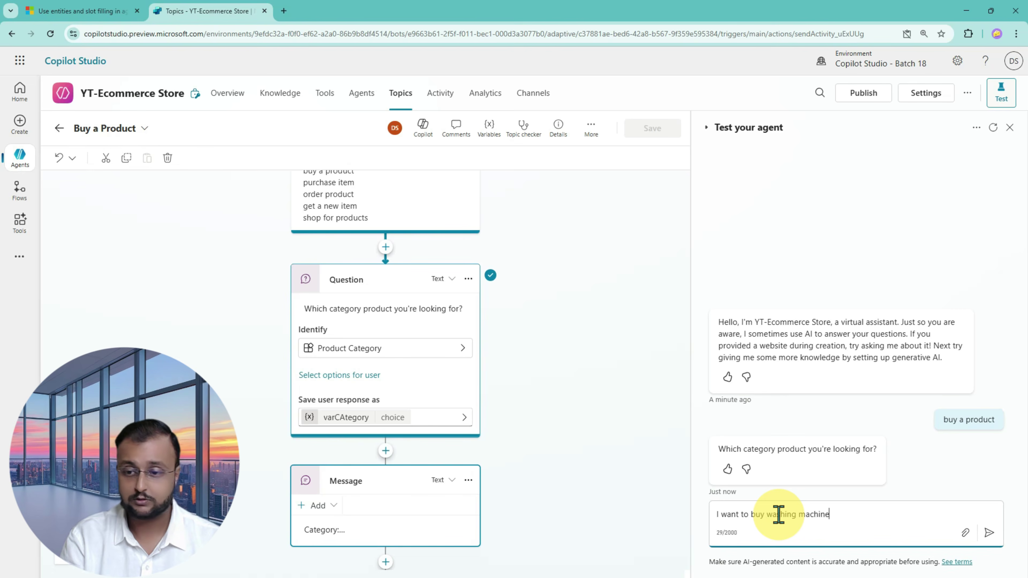
key("Return")
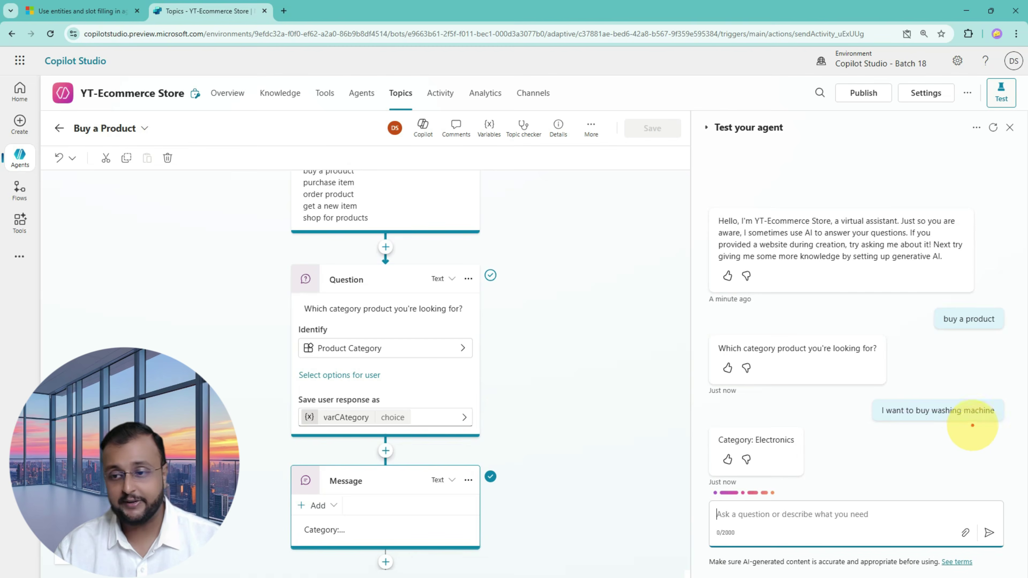
mouse_move(942, 417)
left_mouse_down()
mouse_move(991, 395)
mouse_move(930, 419)
mouse_move(962, 421)
mouse_move(879, 447)
mouse_move(810, 449)
mouse_move(831, 461)
left_mouse_up()
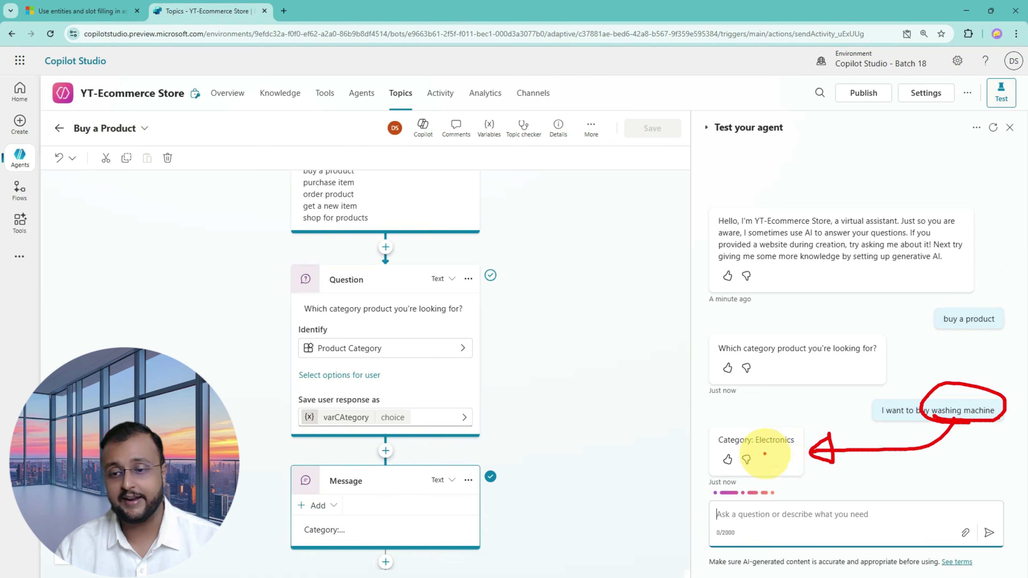
mouse_move(795, 450)
left_mouse_down()
mouse_move(749, 451)
mouse_move(780, 453)
left_mouse_up()
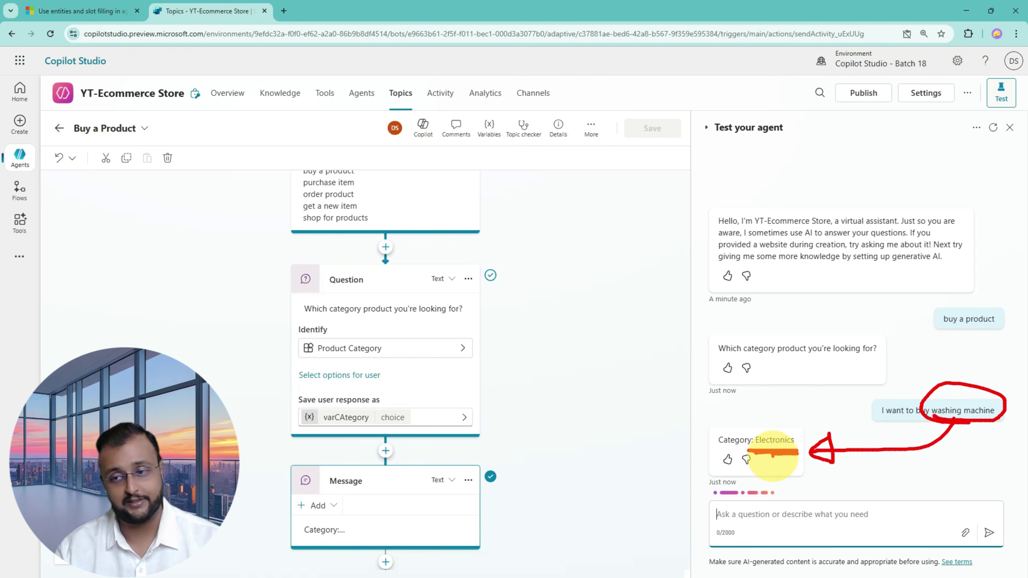
- Copy the earlier "buy a product" message and send it again to restart the topic in the test chat
triple_click(957, 327)
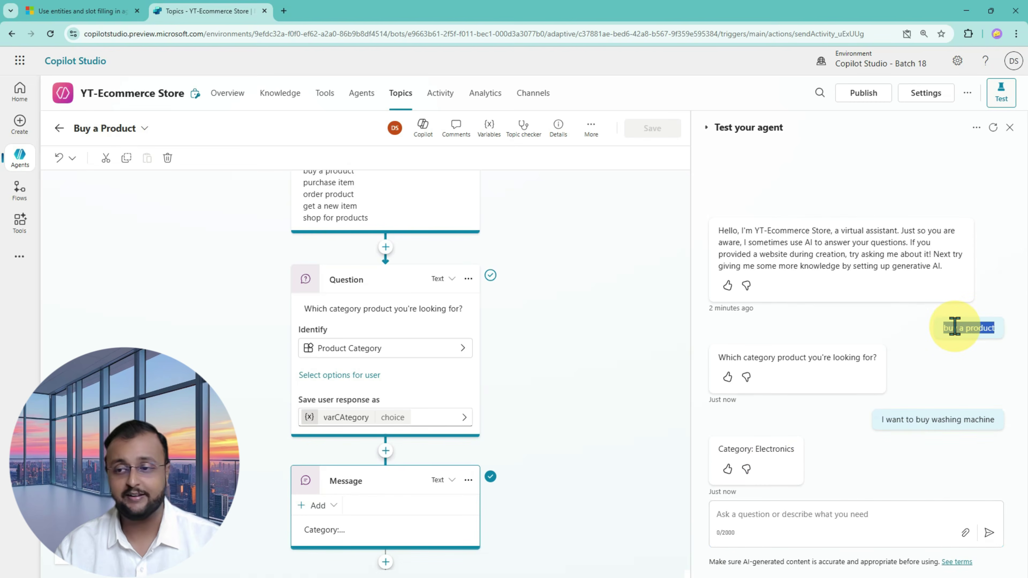
key("ctrl+c")
left_click(787, 518)
key("ctrl+v")
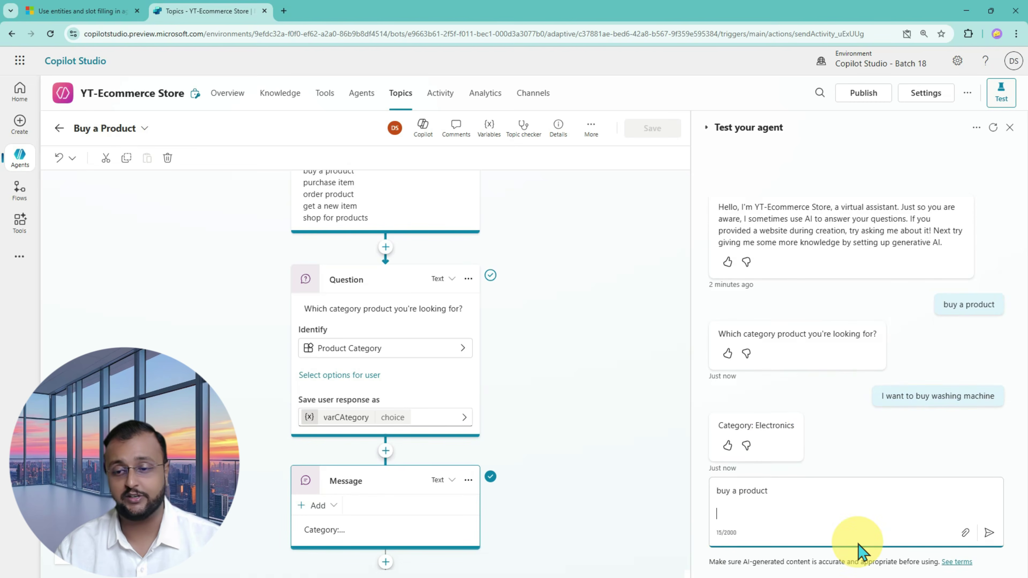
key("Return")
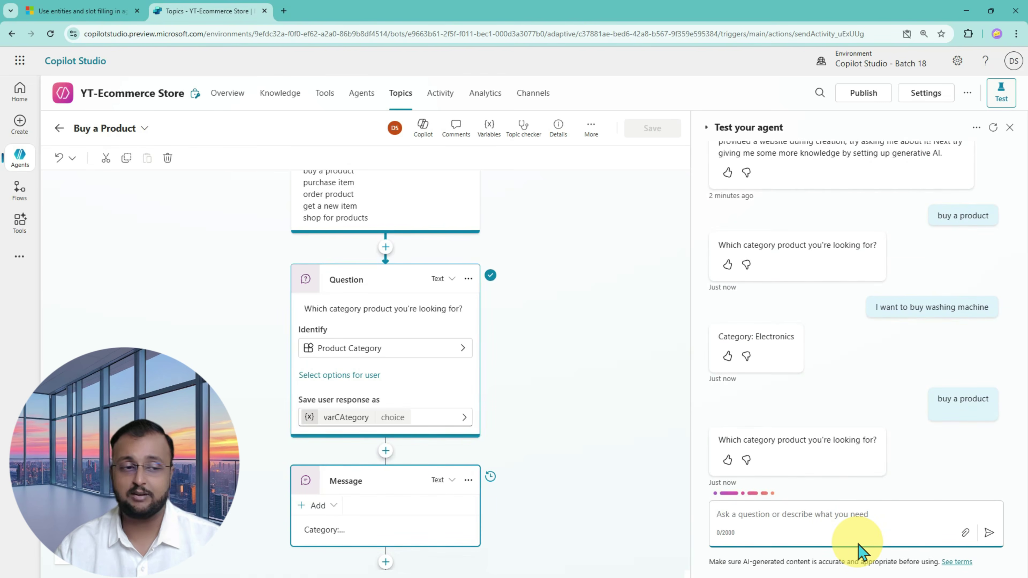
- Answer the category question with "I want to buy tshirt for my children" and check the agent's reply
type("I wan")
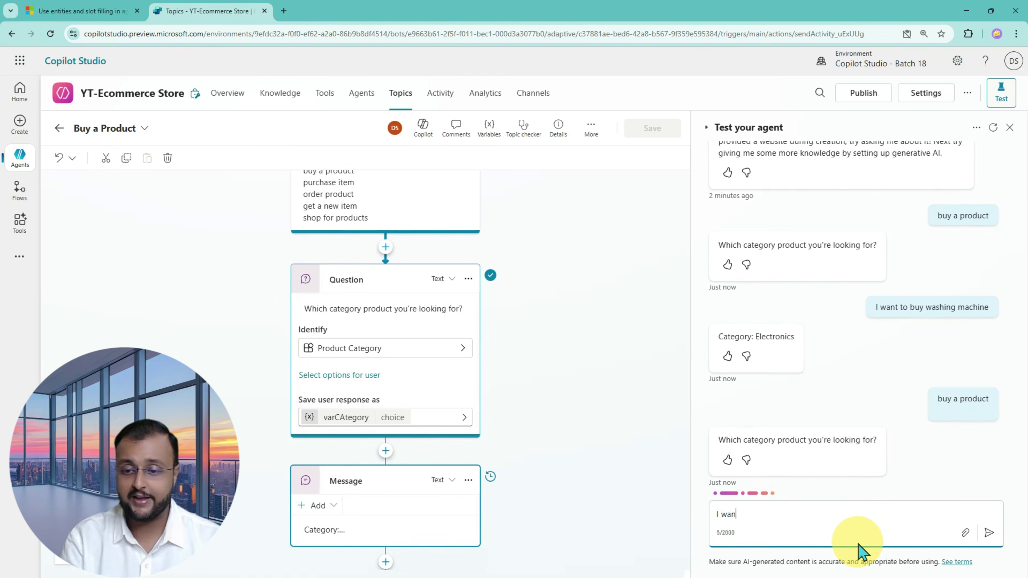
type("t to buy t")
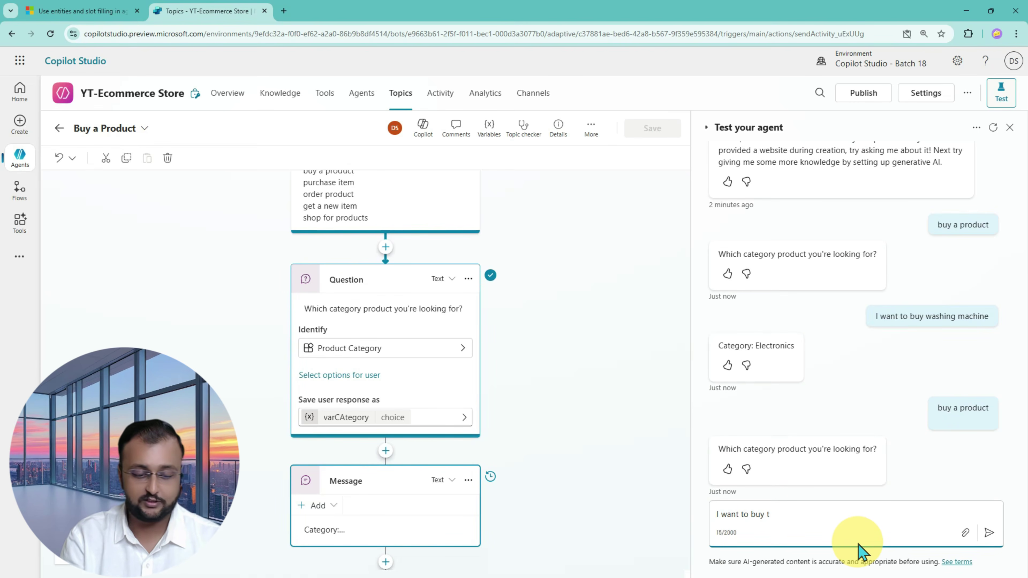
type("shirt for")
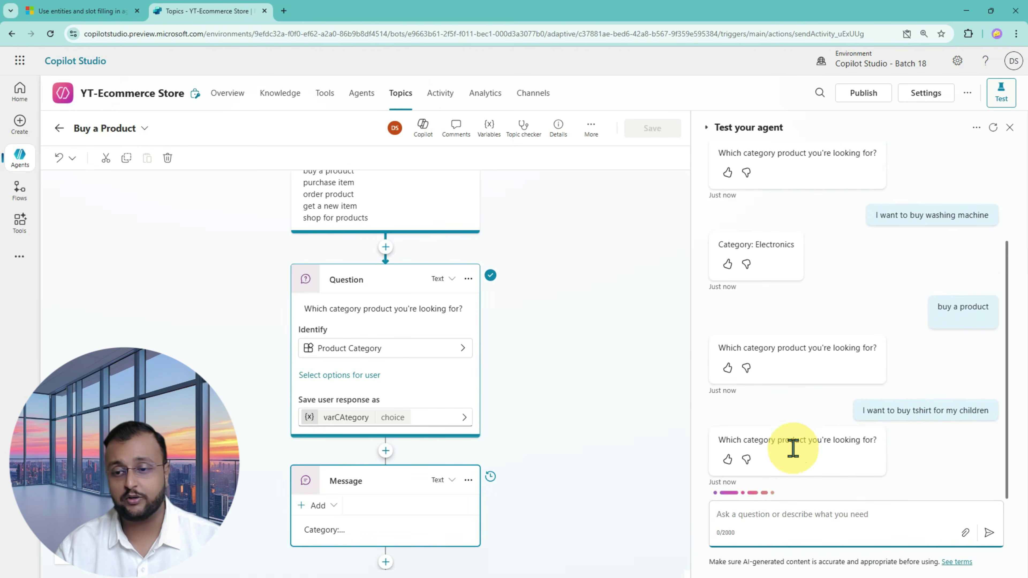
left_click_drag(723, 449, 906, 457)
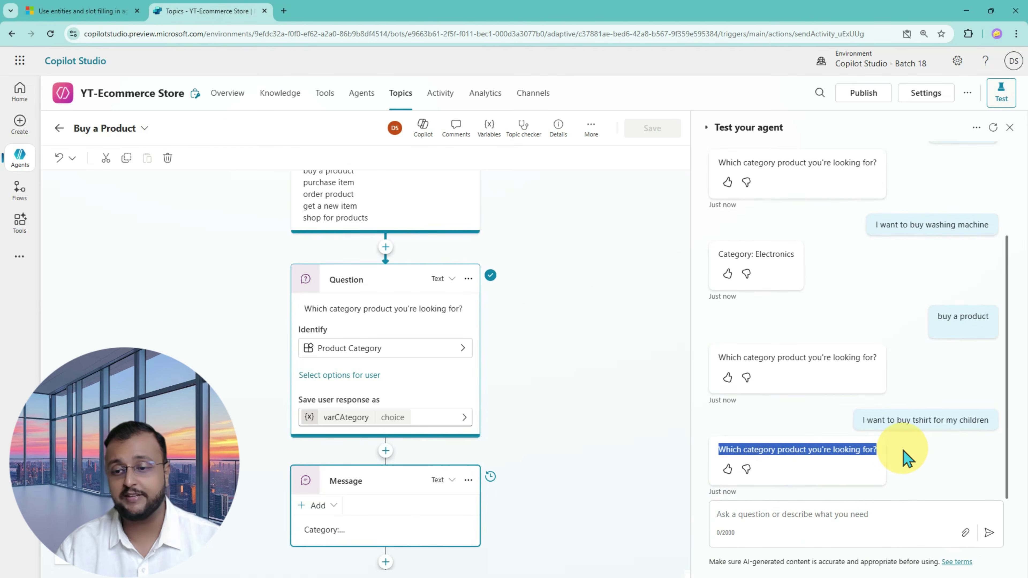
- Reply to the repeated category question with "want to buy clothes for the child" and check the category it identifies
left_click(854, 517)
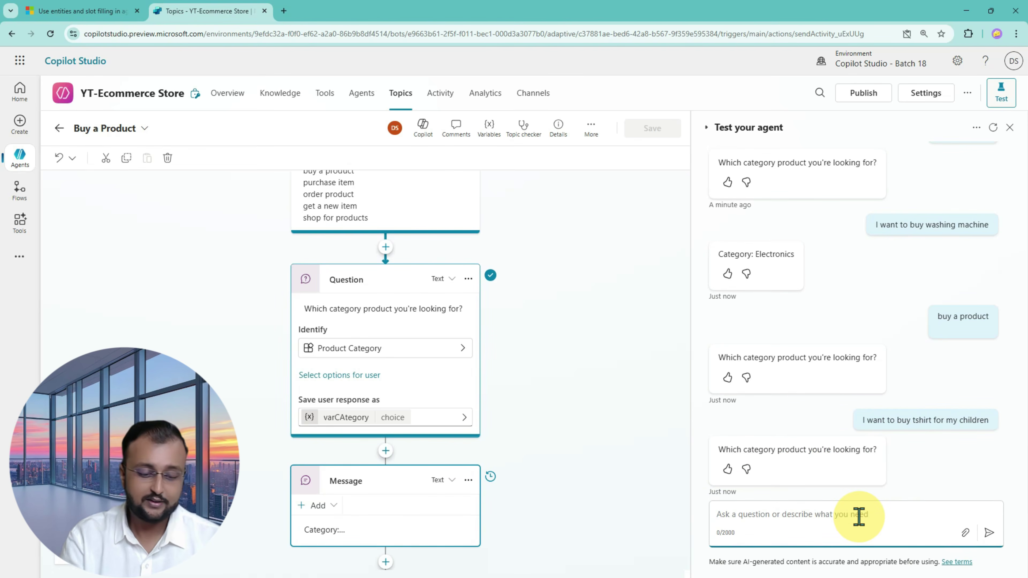
type("wan")
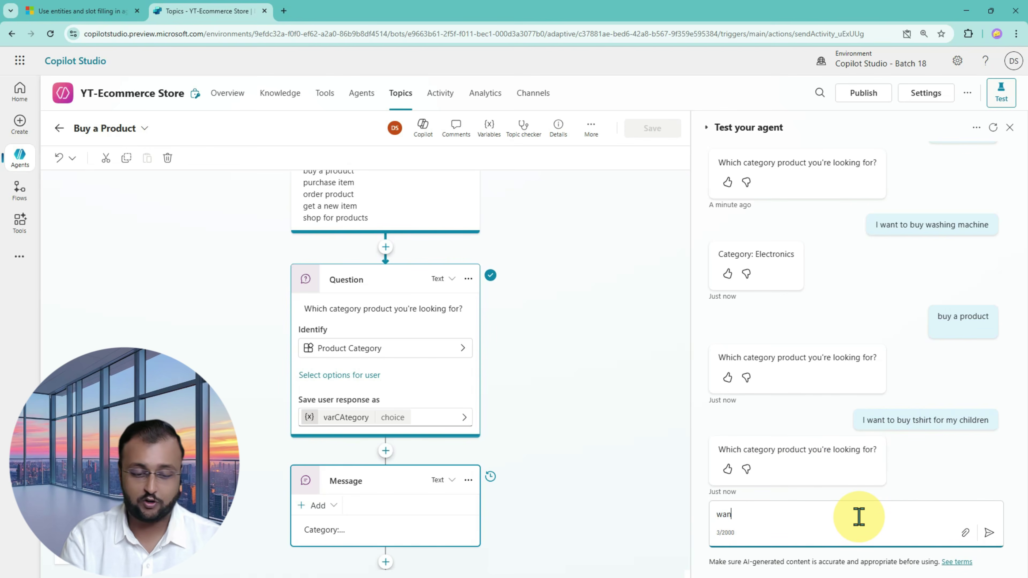
type("t to b")
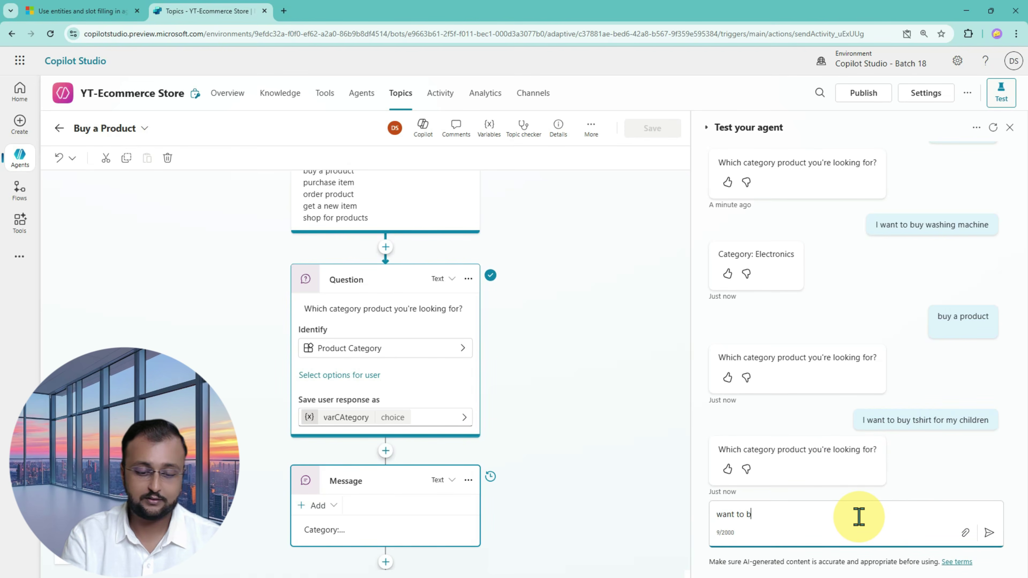
type("uy clothe")
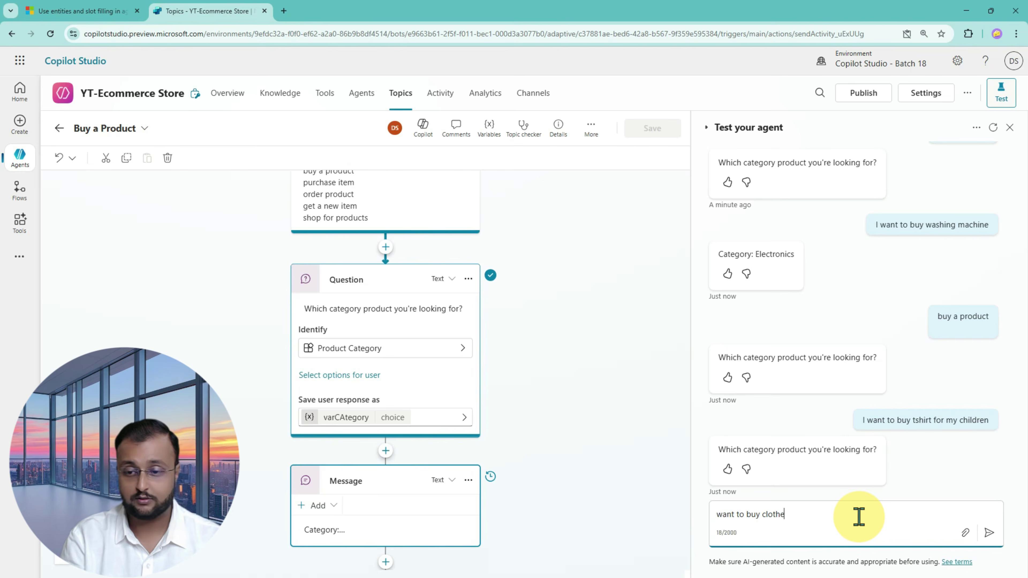
type("s for the ")
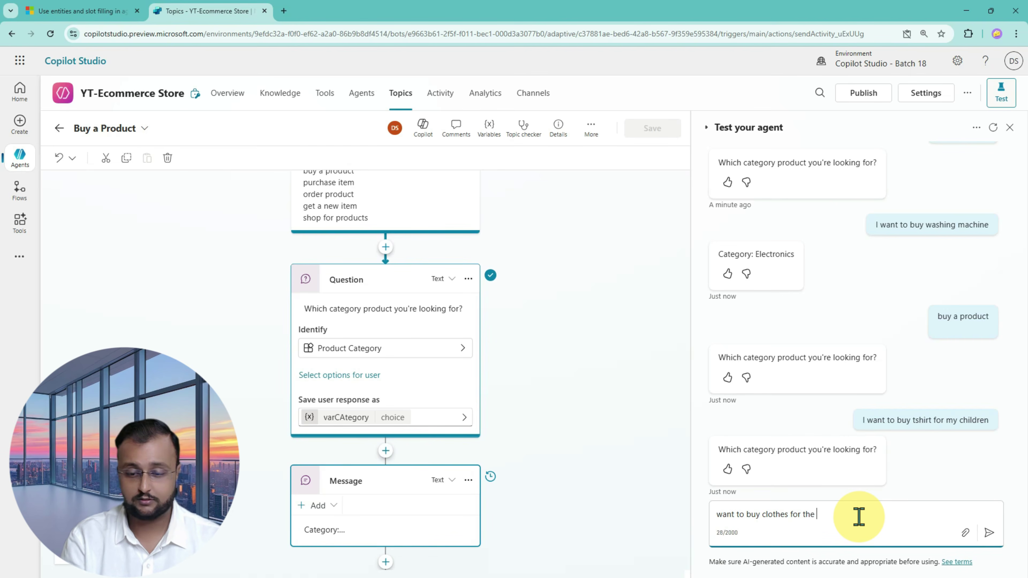
type("child")
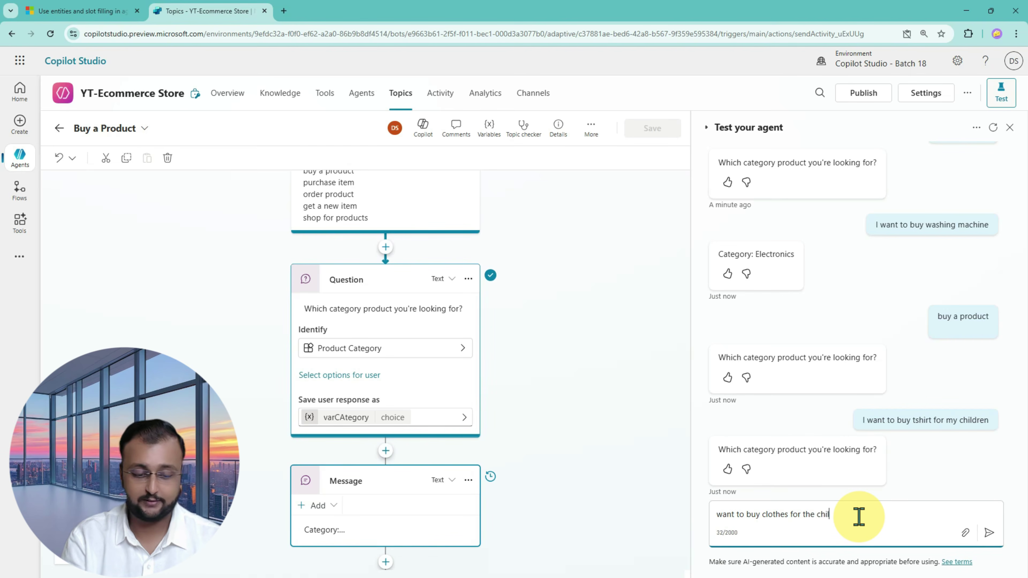
key("Return")
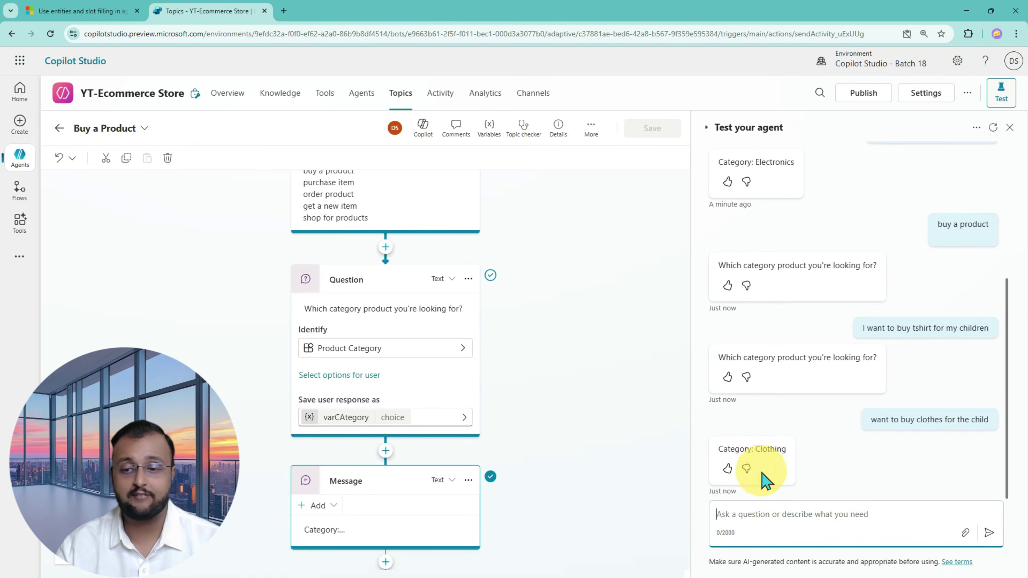
double_click(762, 450)
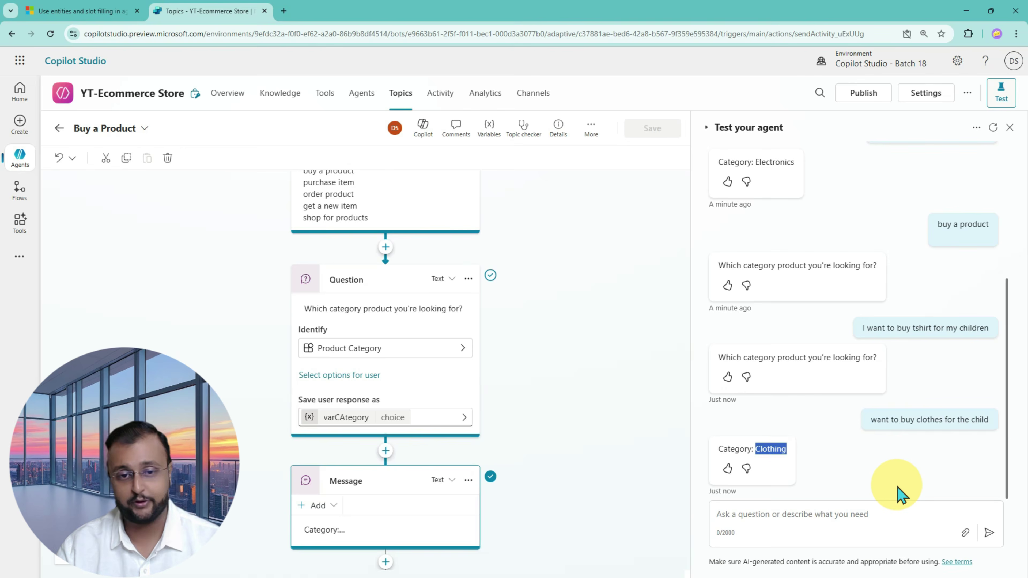
- Display Electronics, Furniture, Clothing and Groceries as user options in the topic's category question
left_click(465, 356)
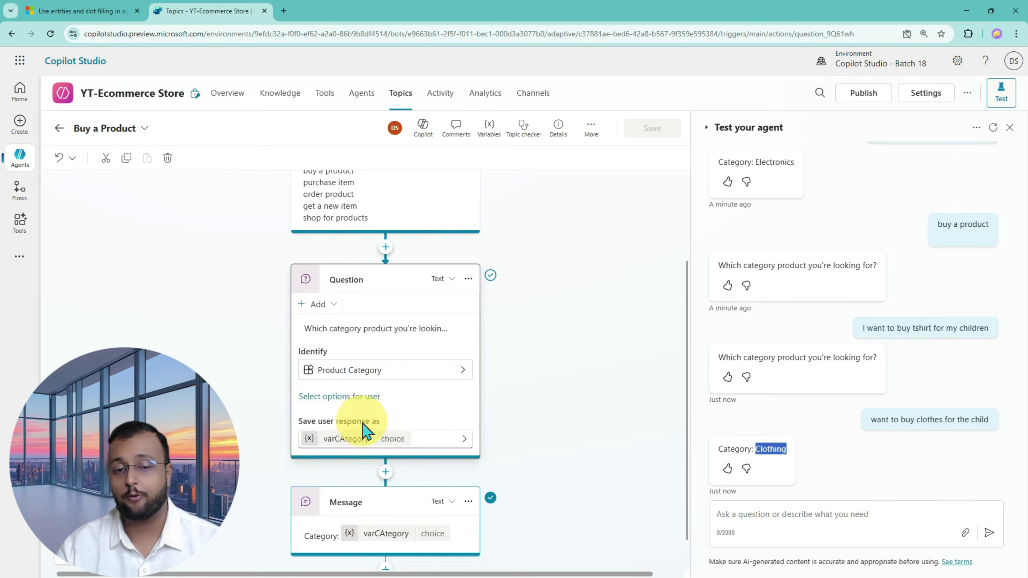
left_click(364, 398)
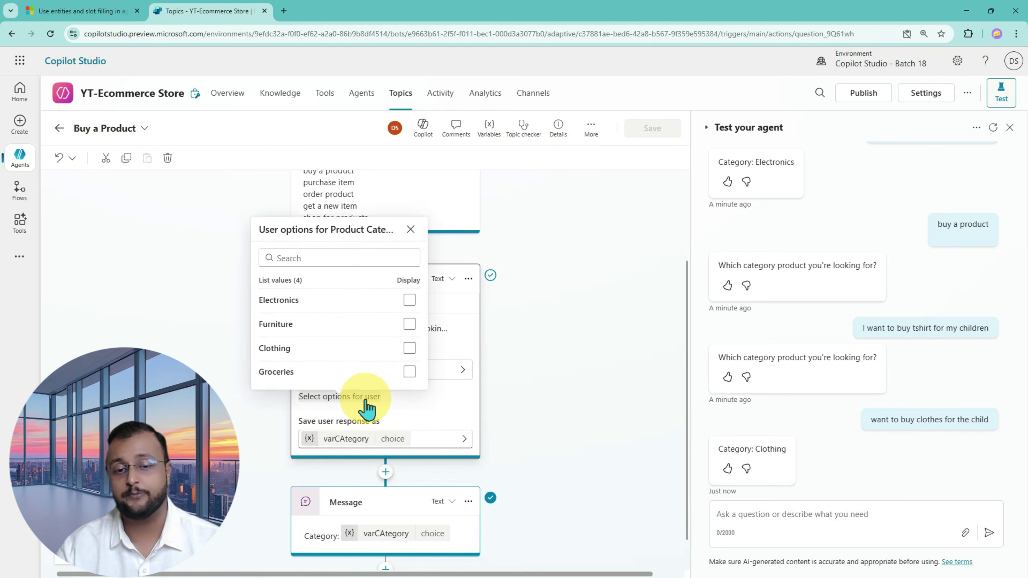
left_click(410, 296)
left_click(414, 319)
left_click(414, 344)
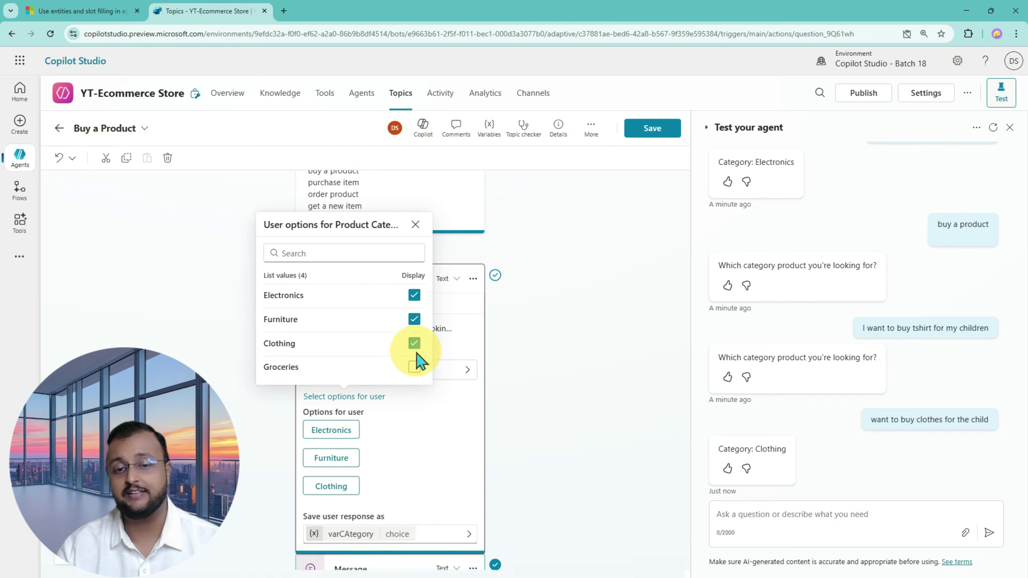
left_click(414, 366)
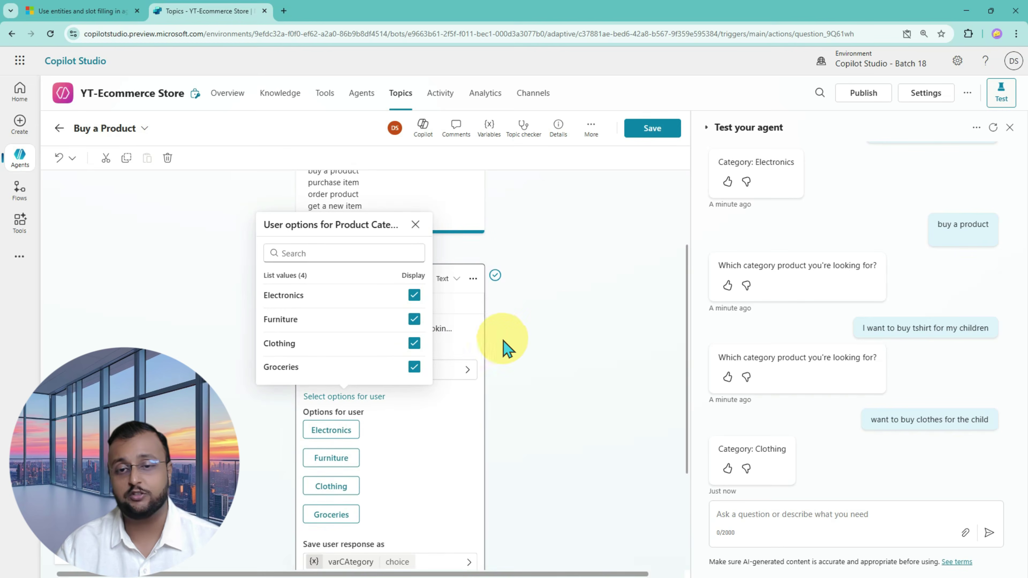
- Save the topic, send "buy a product" in the test chat and answer the category question with the Electronics option
left_click(664, 130)
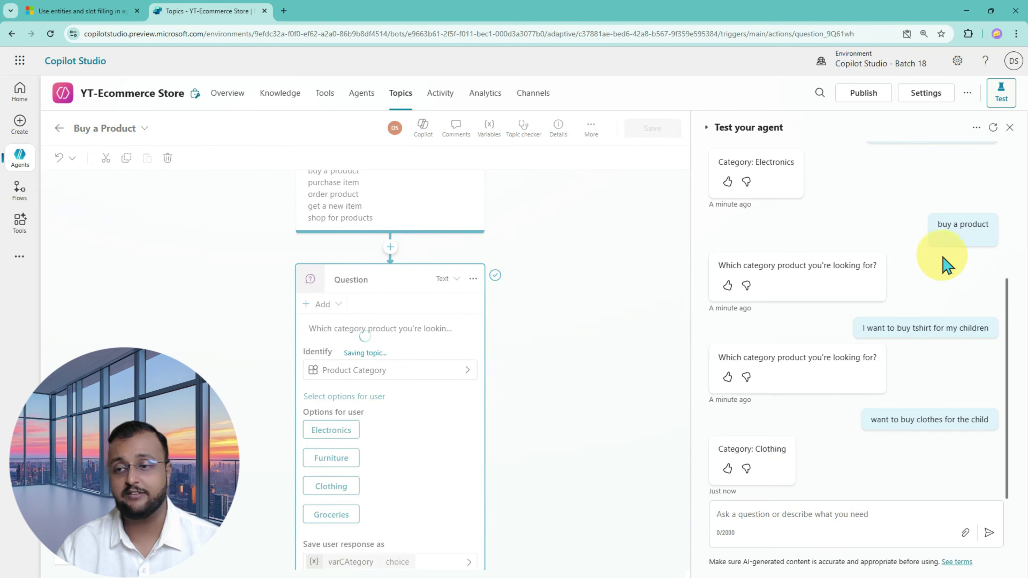
left_click(787, 516)
type("buy a product")
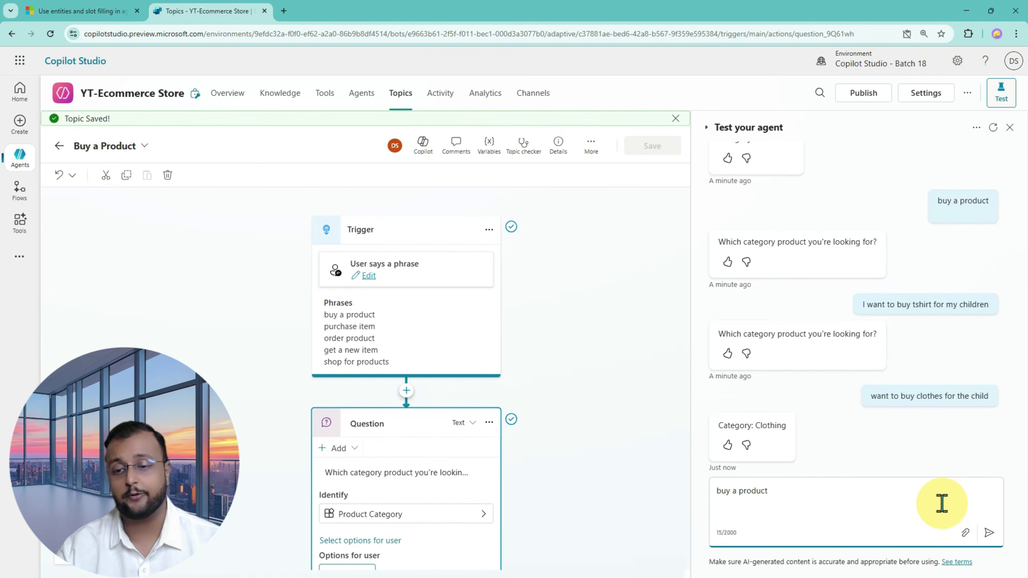
key("Return")
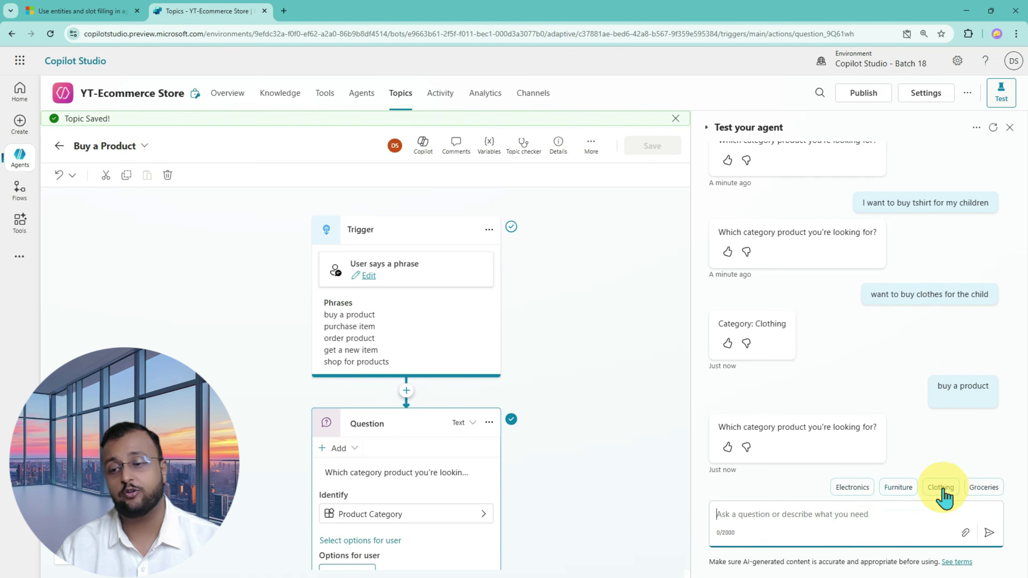
left_click(859, 488)
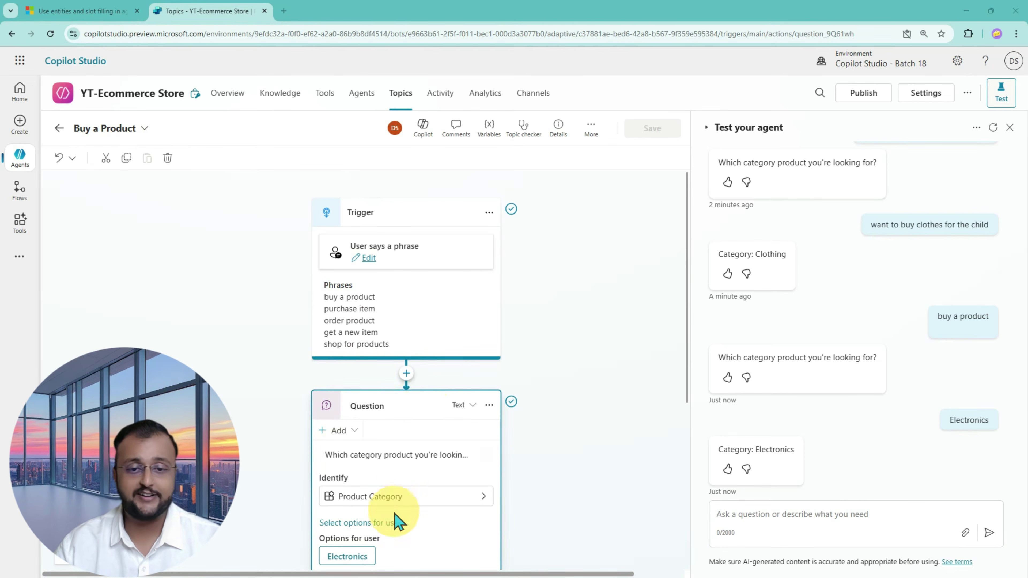
- Add a question directly after the trigger asking "Please enter Booking ID to track your order status!"
left_click(407, 374)
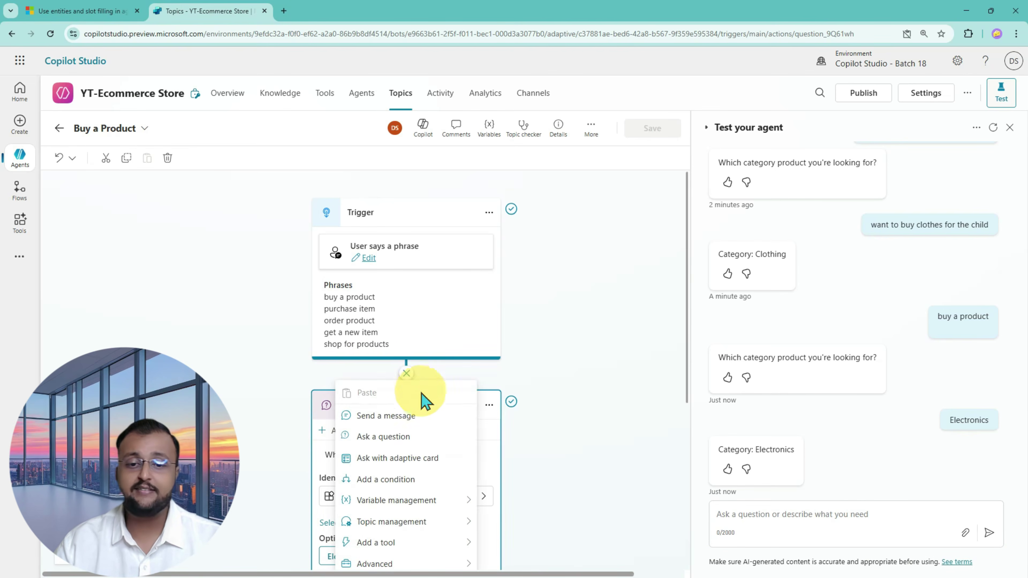
left_click(426, 437)
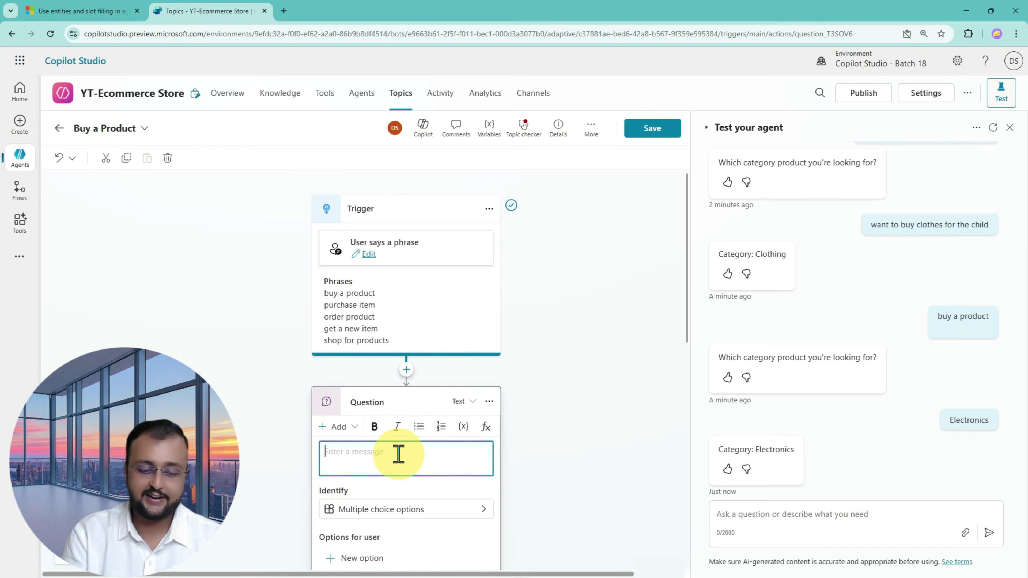
type("Ple")
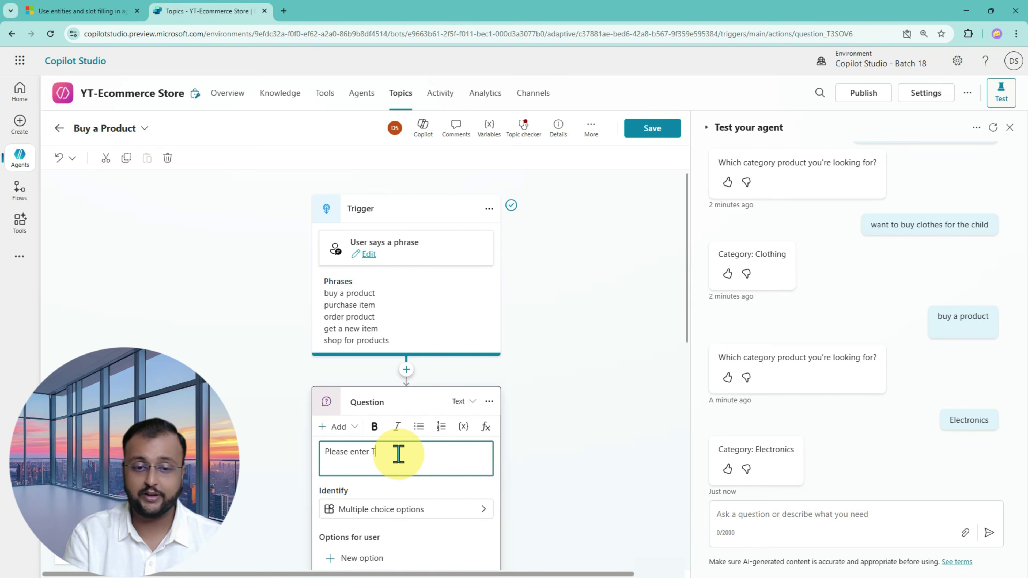
type("ase enter T")
key("BackSpace")
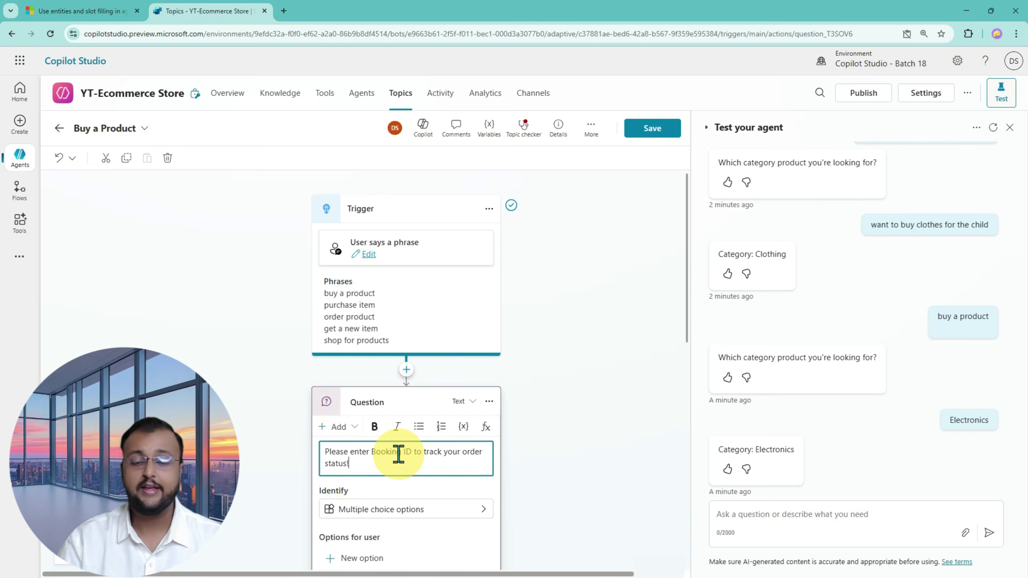
- Start creating a new regular expression (Regex) entity as the information the Booking ID question identifies
scroll(435, 458, "down", 1)
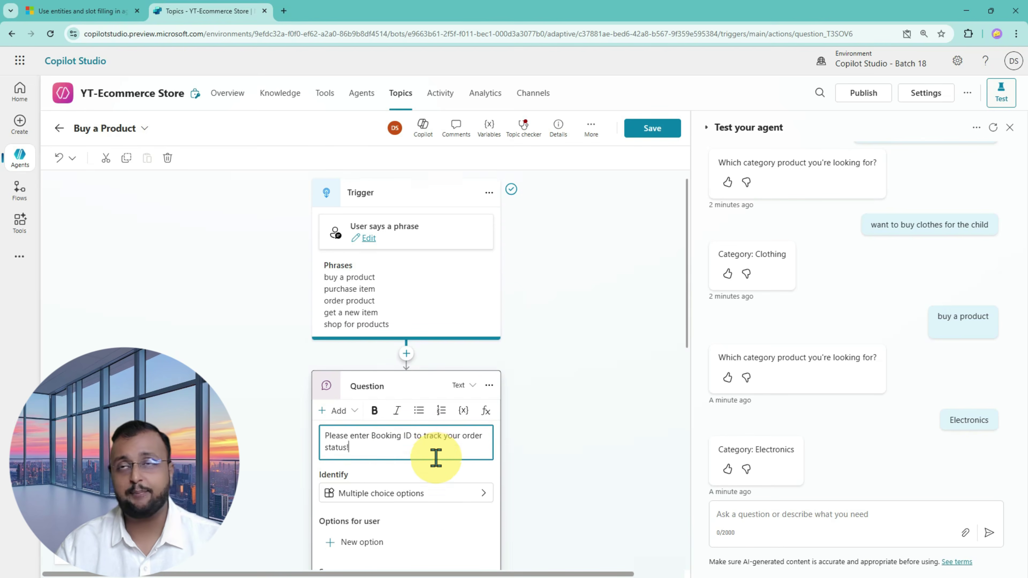
scroll(435, 457, "down", 2)
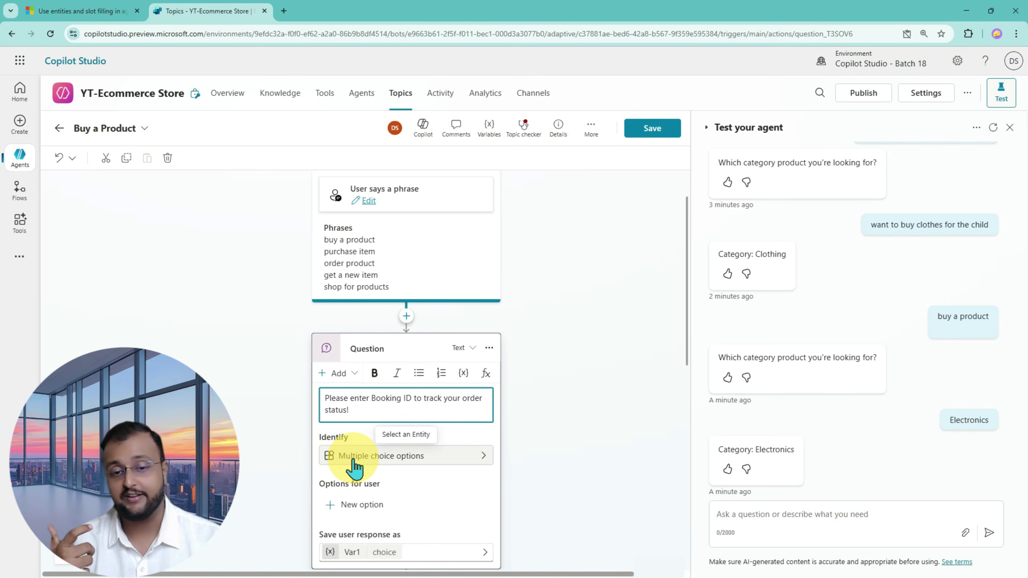
left_click(487, 470)
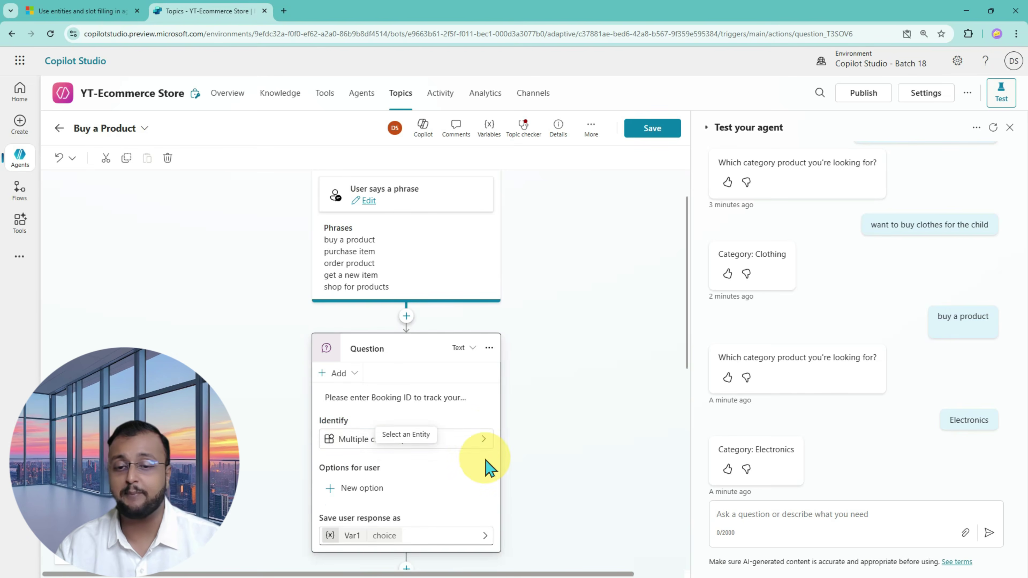
left_click(483, 442)
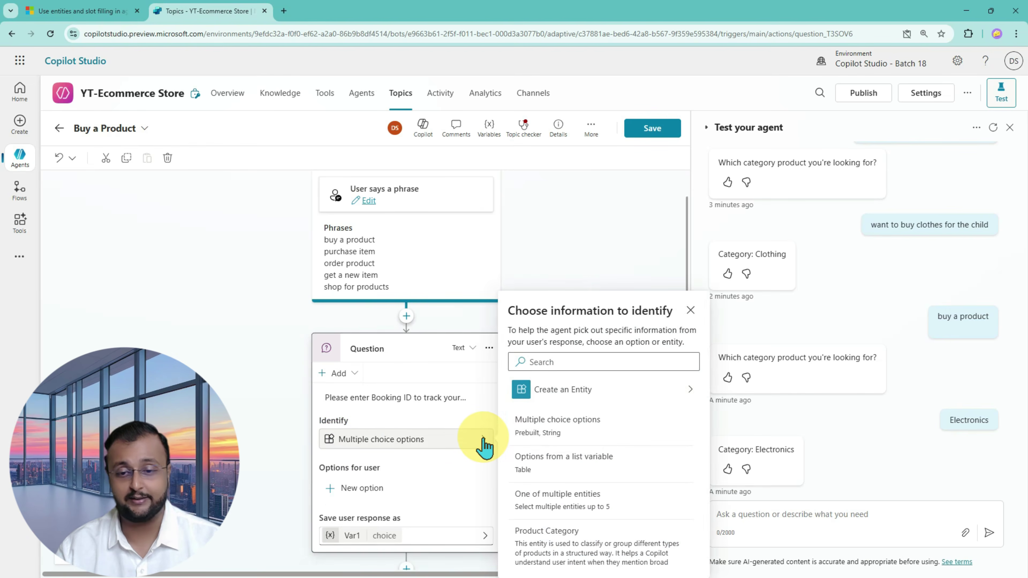
left_click(684, 395)
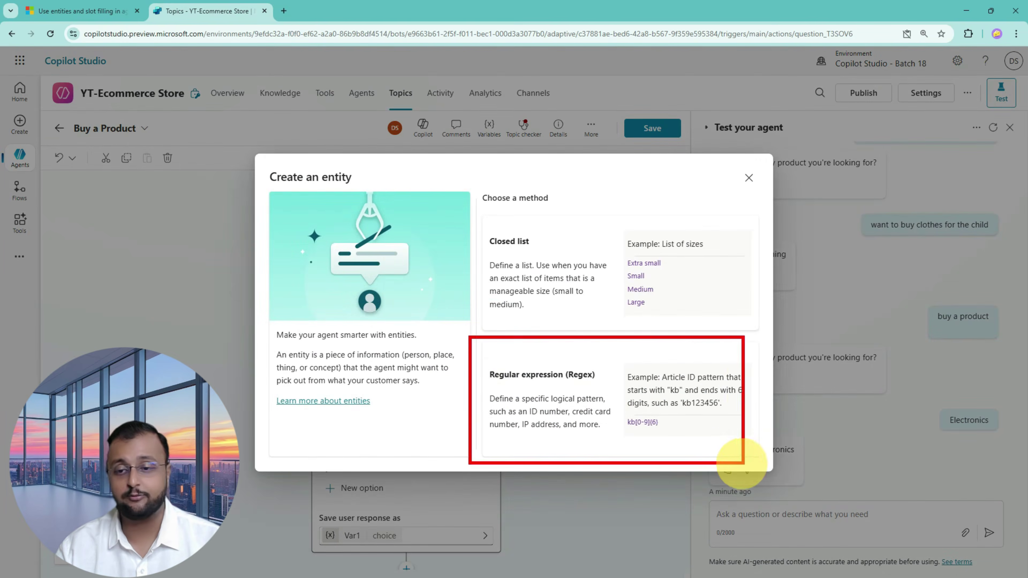
left_click(652, 421)
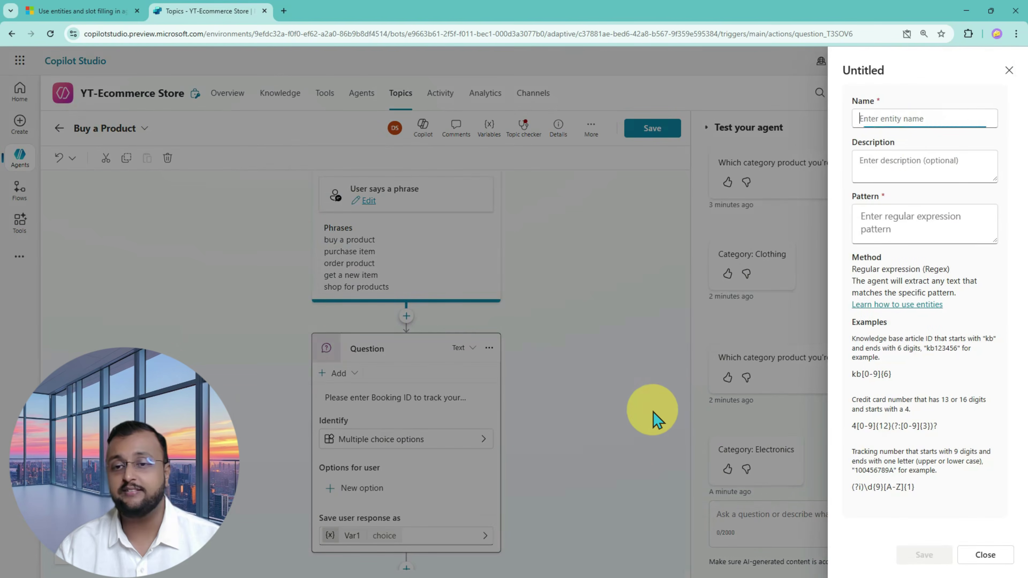
- Name the entity TransactionID and describe it as "This will help Copilot to get transaction ID from the provided string."
left_click(926, 120)
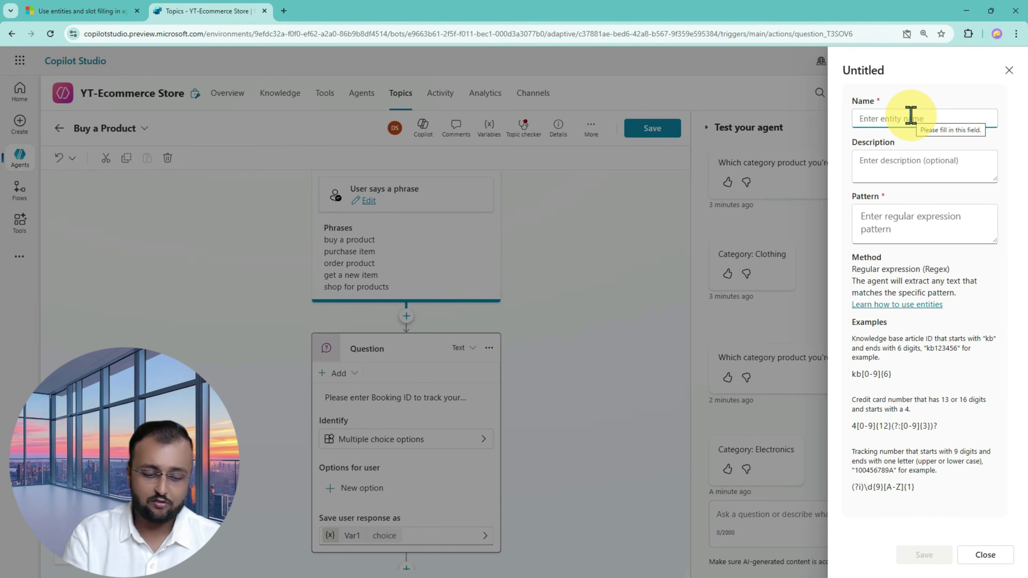
type("TransactionID")
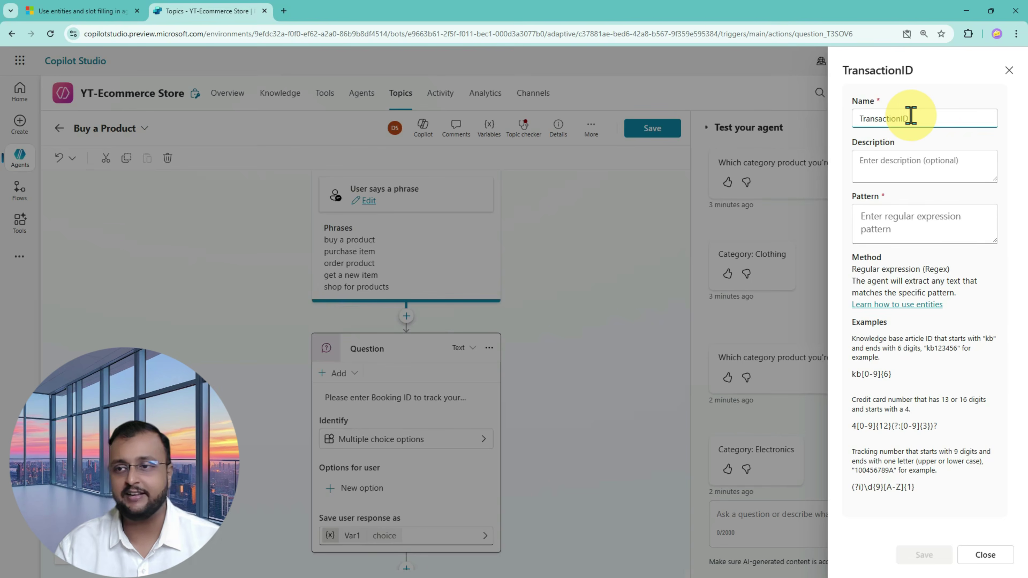
left_click(949, 166)
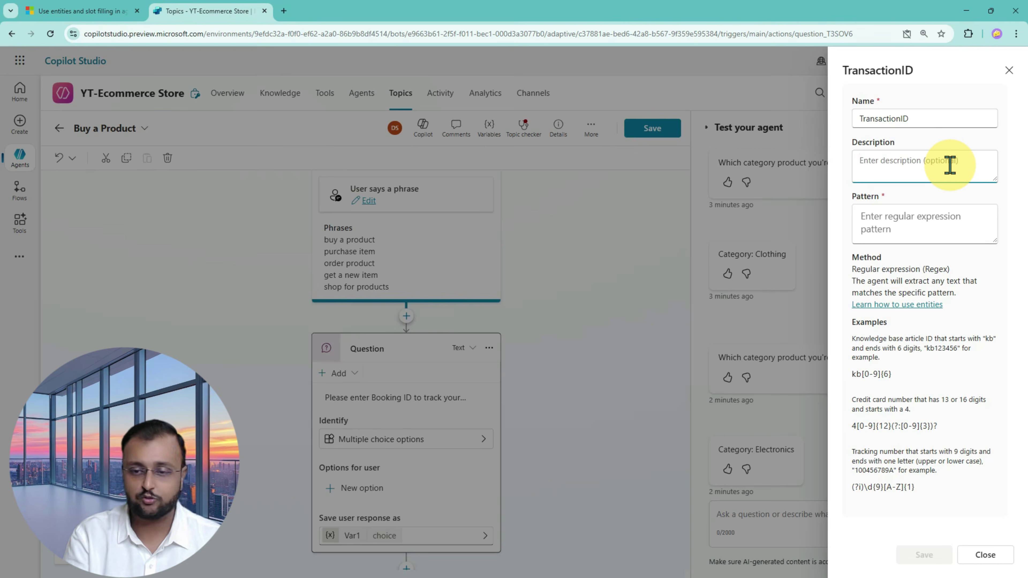
type("T")
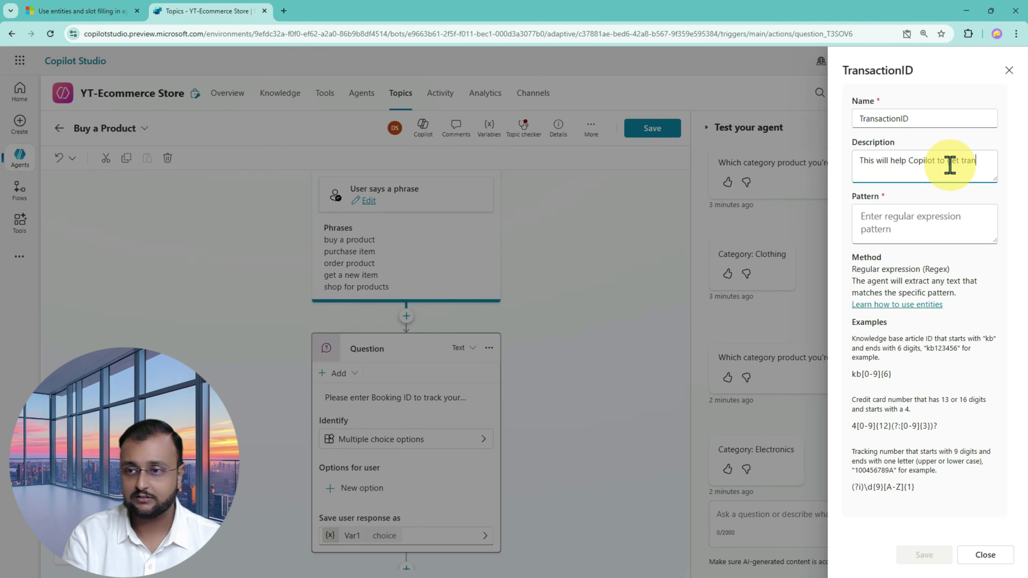
type("cation ID from the provide")
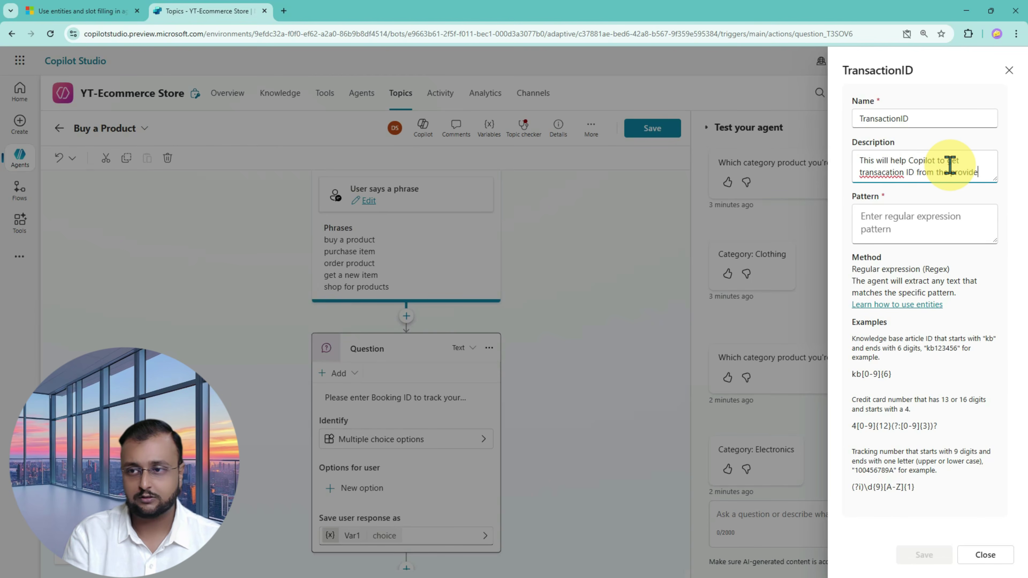
type("string.")
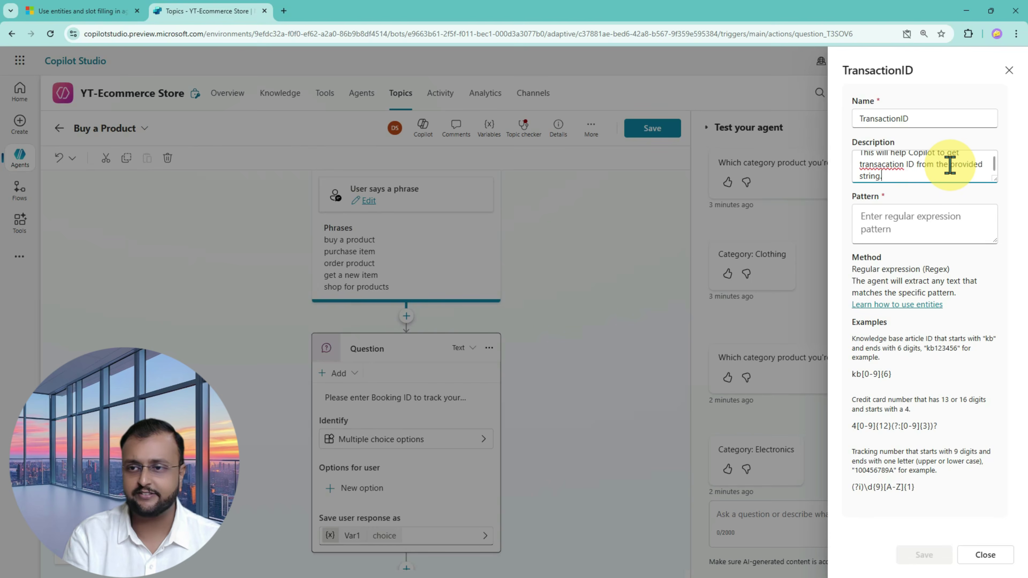
right_click(881, 165)
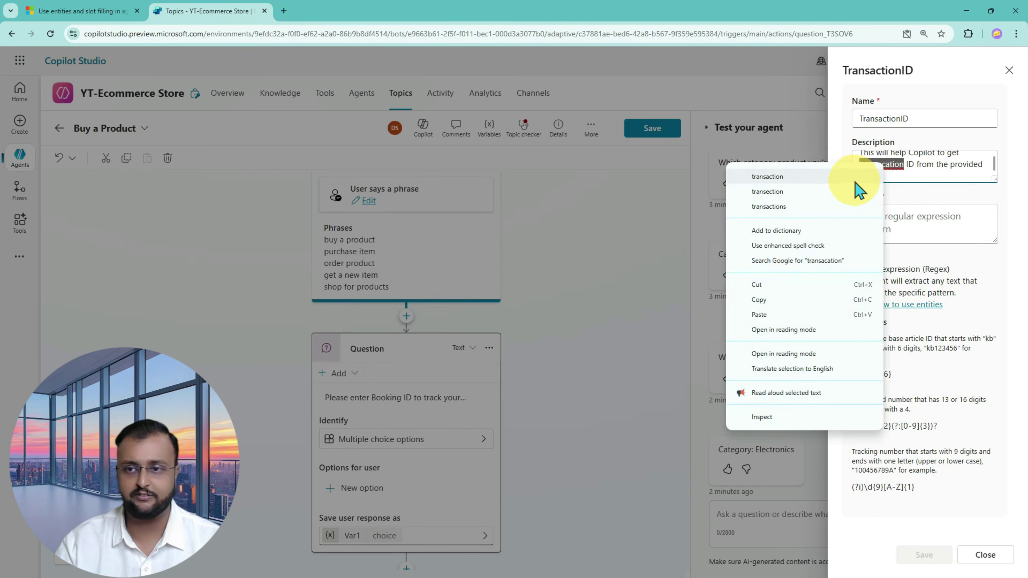
left_click(870, 176)
- Set the entity's regular expression pattern to BOOK-\d{4}$ and save the entity
left_click(943, 222)
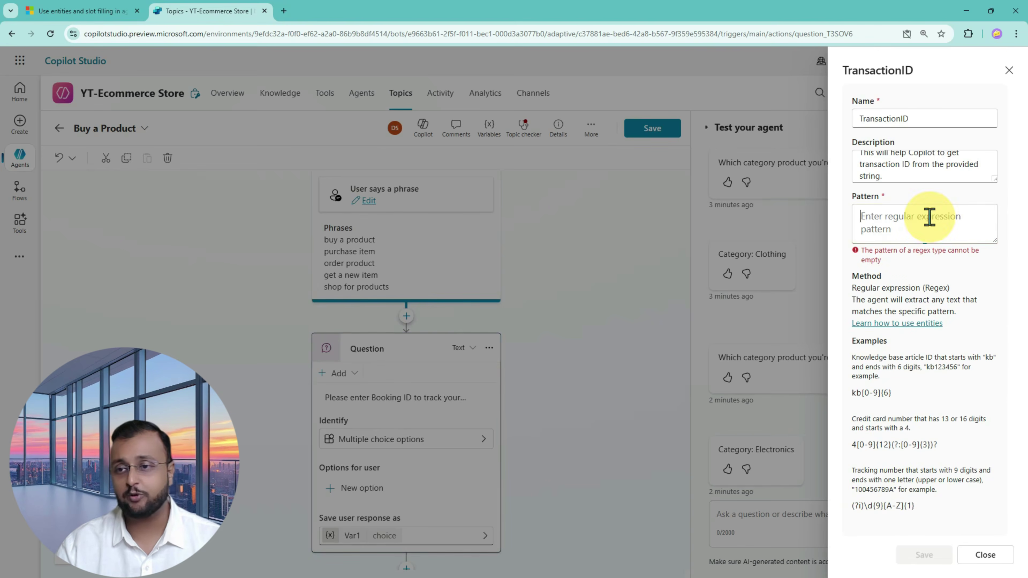
left_click(864, 217)
type("BOOK-\\d{4}$")
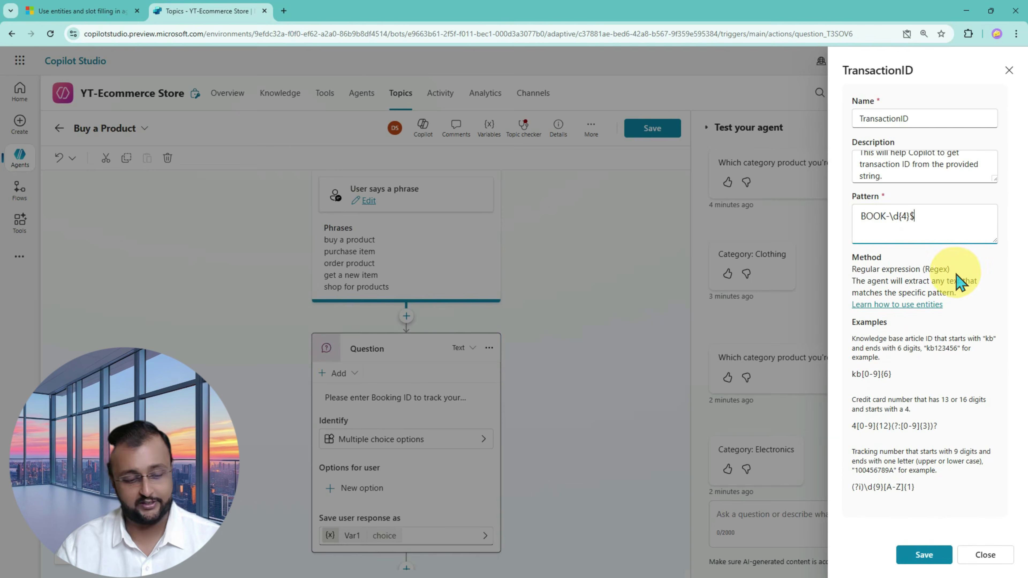
left_click(859, 224)
left_click_drag(859, 224, 889, 224)
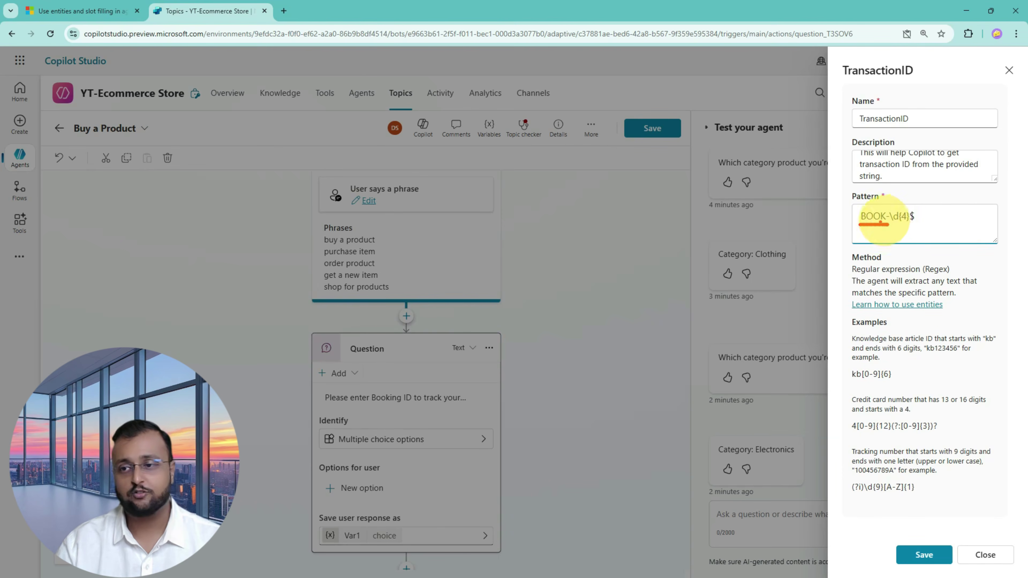
mouse_move(890, 236)
left_mouse_down()
mouse_move(858, 248)
mouse_move(912, 227)
left_mouse_up()
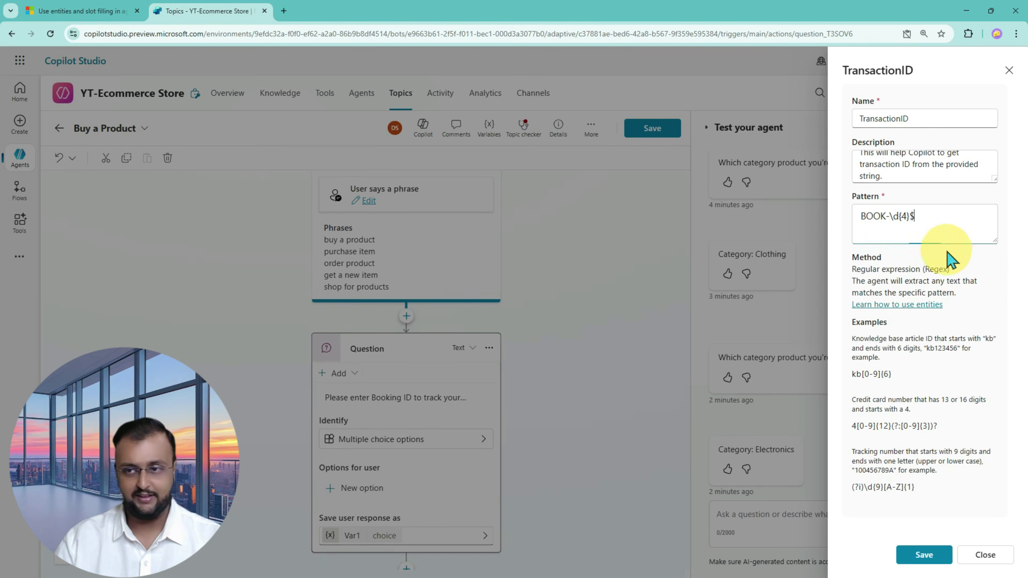
left_click(948, 205)
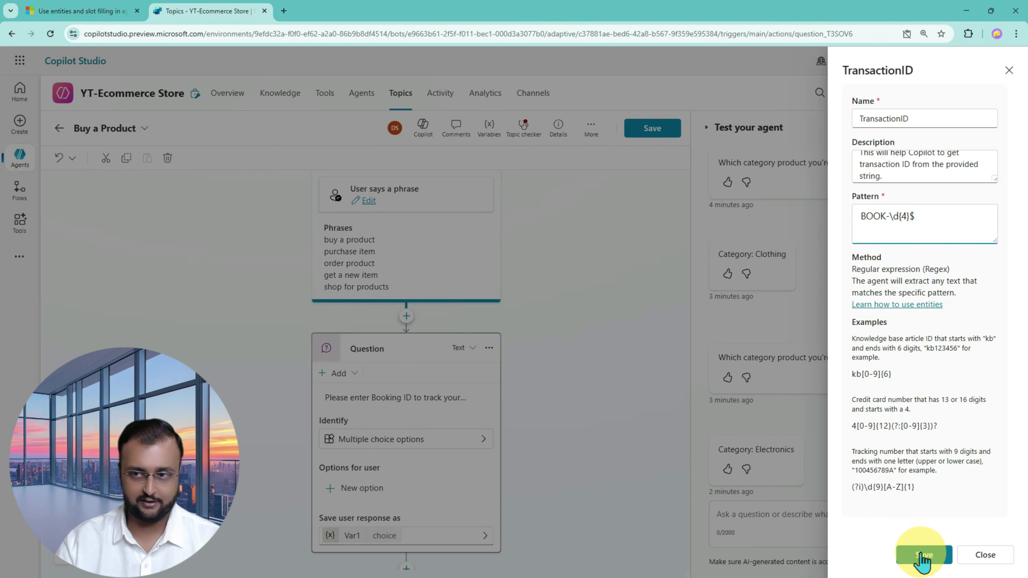
left_click(930, 554)
left_click(930, 554)
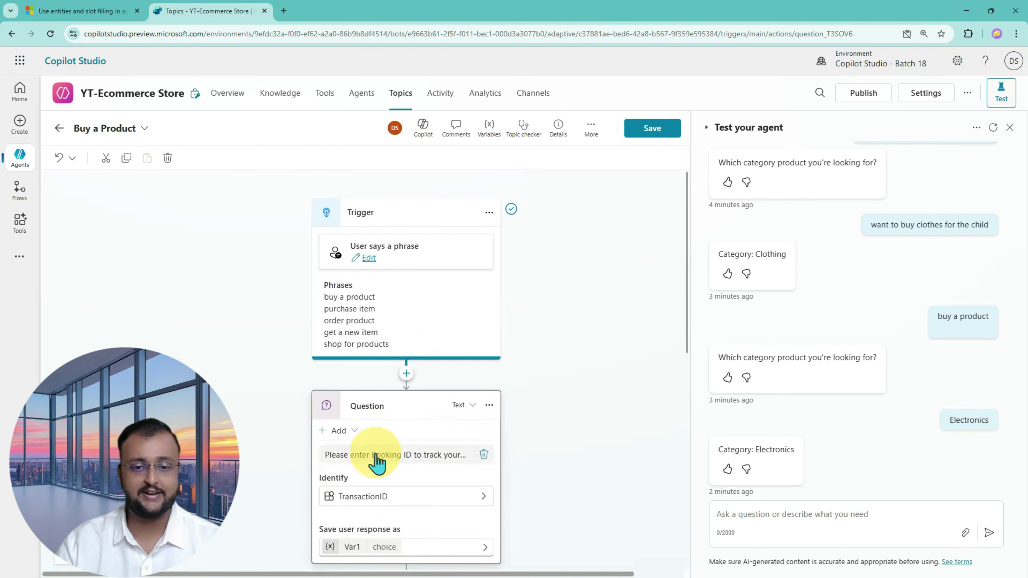
- Add a message after the Booking ID question and insert the Var1 variable in it
scroll(406, 441, "down", 3)
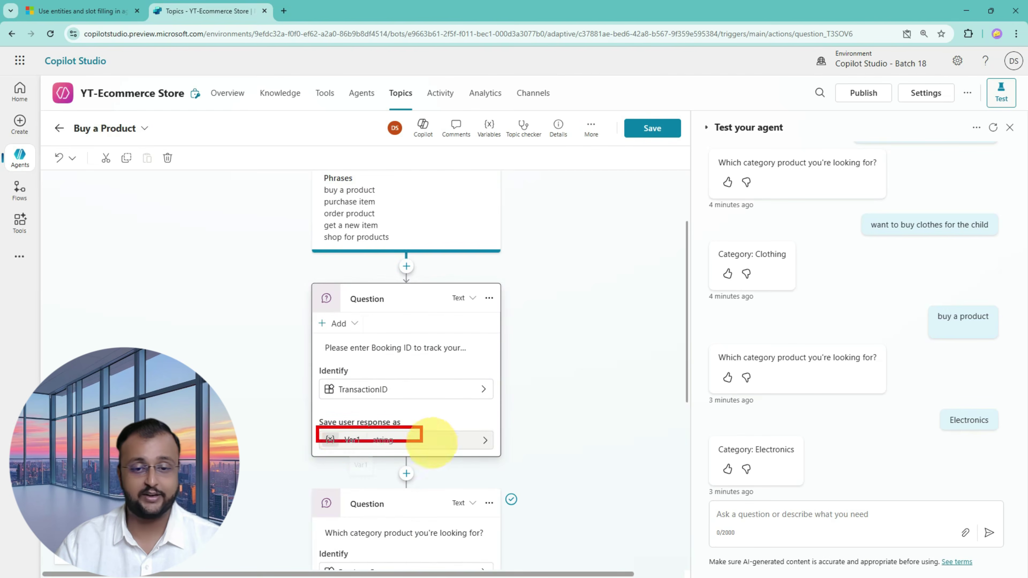
left_click(406, 473)
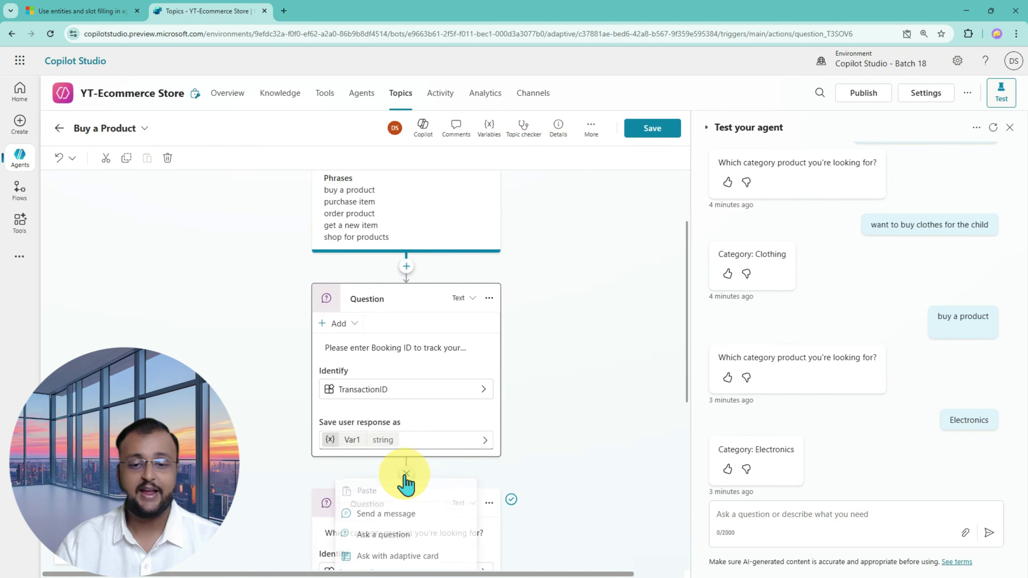
left_click(414, 518)
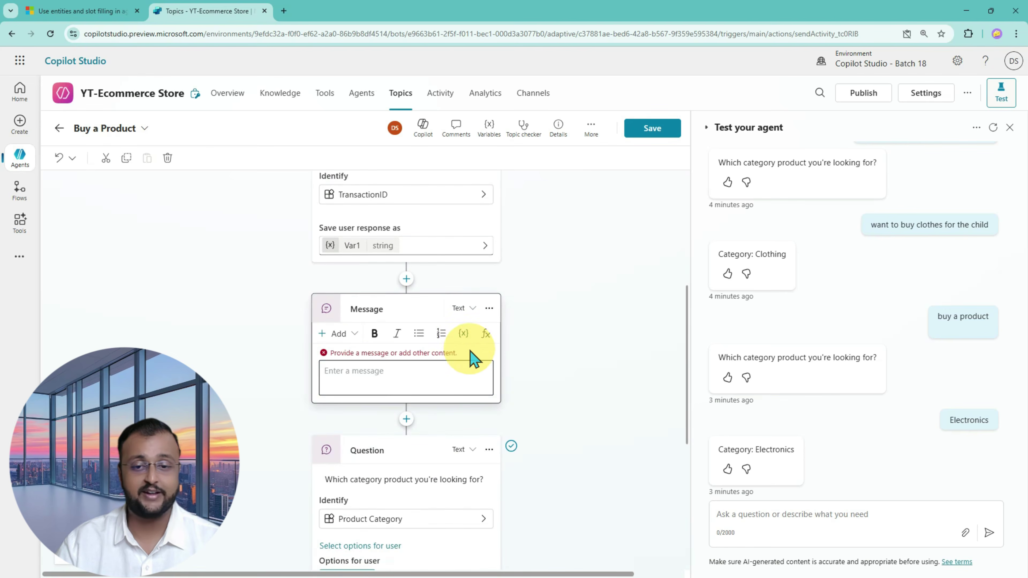
left_click(464, 337)
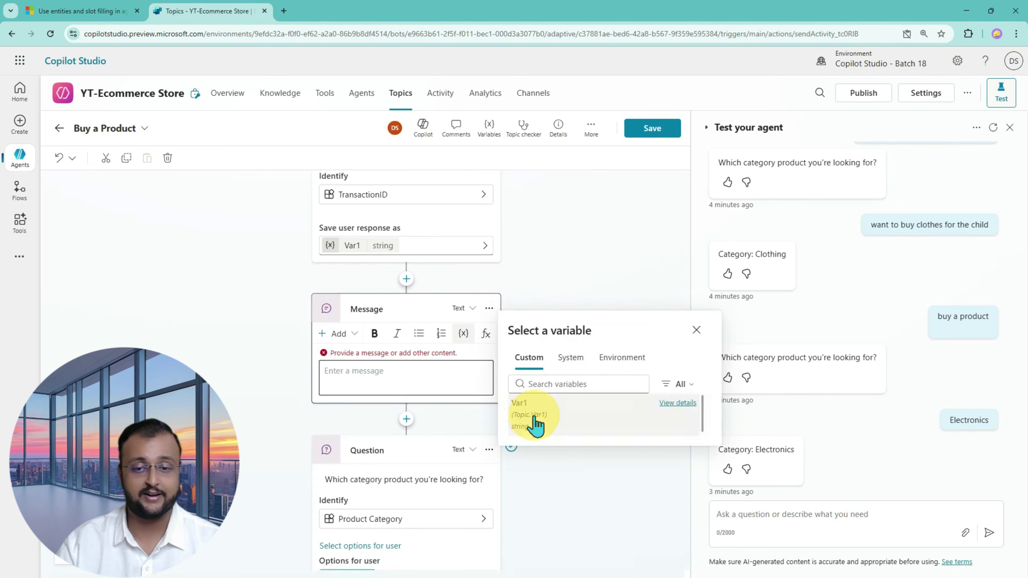
left_click(534, 423)
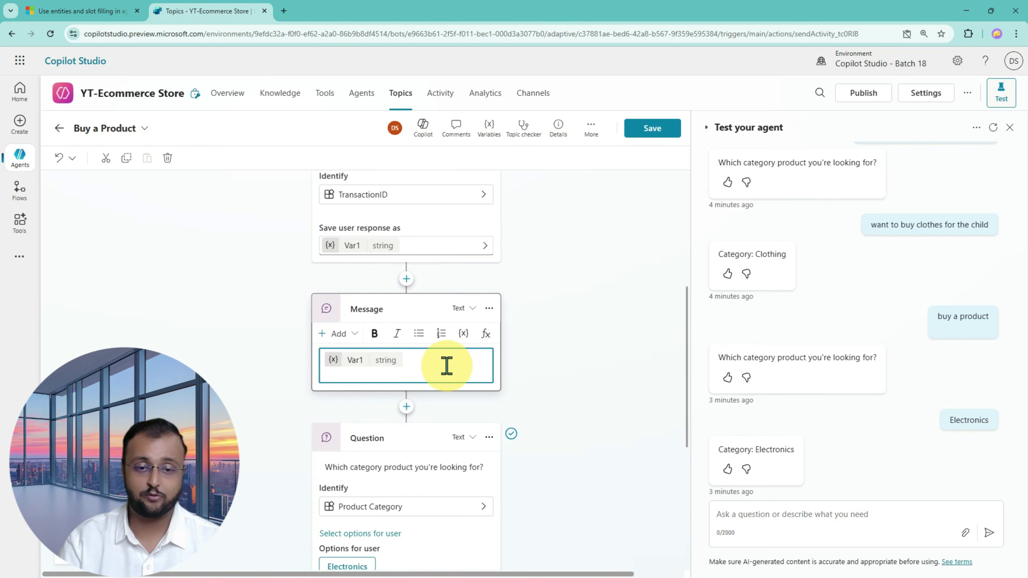
- Put the text "Transacation ID is:" on a line above the variable in the message and save the topic
key("Return")
type("Transacation")
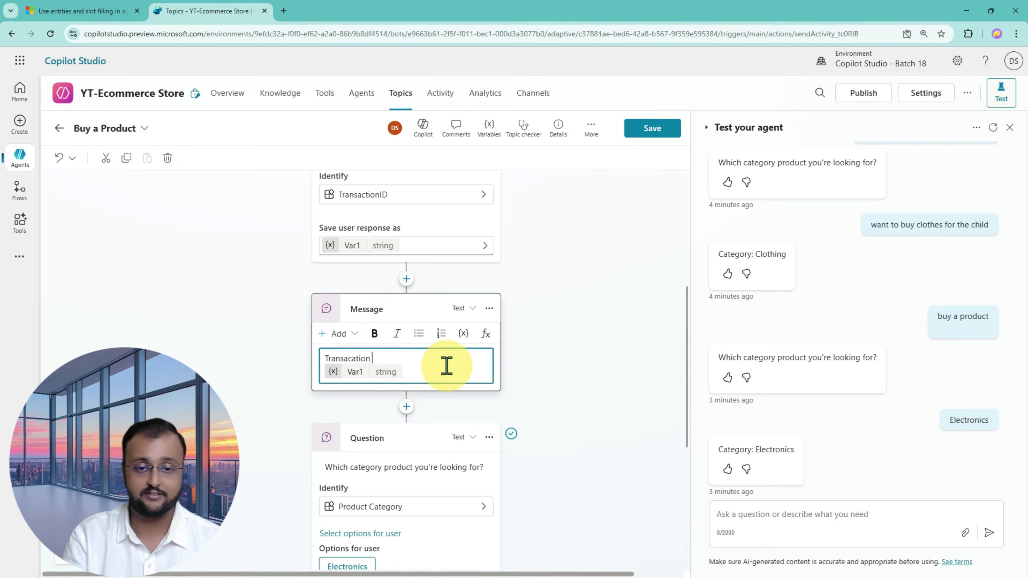
type(" ID is:")
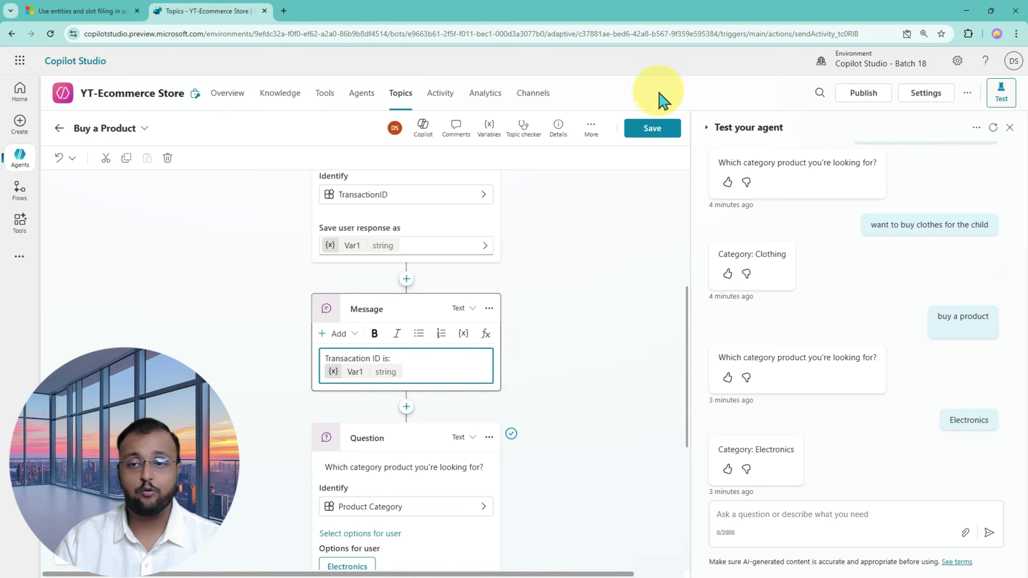
left_click(659, 139)
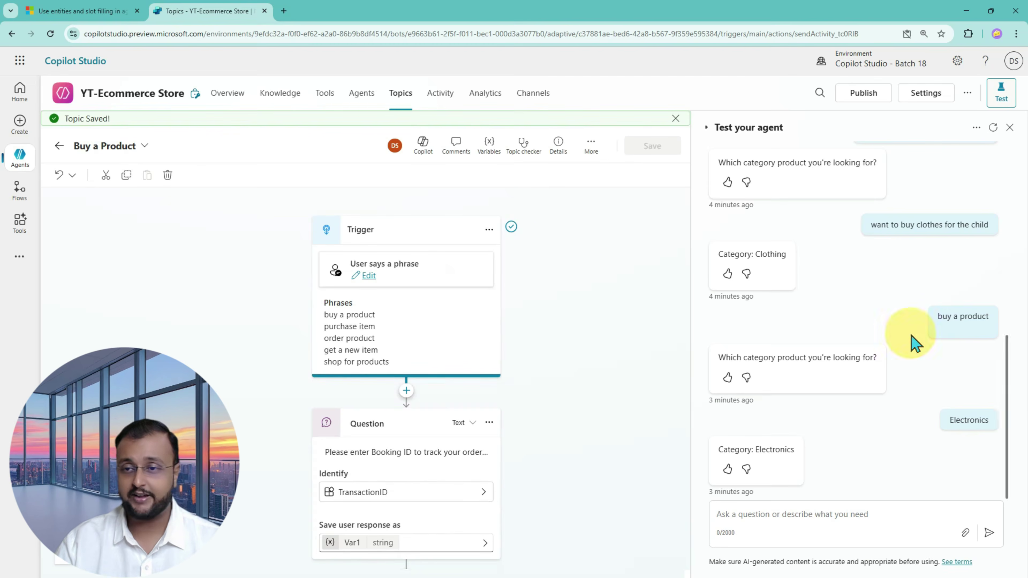
- Restart the test conversation and send "buy a product" to trigger the topic
left_click(993, 127)
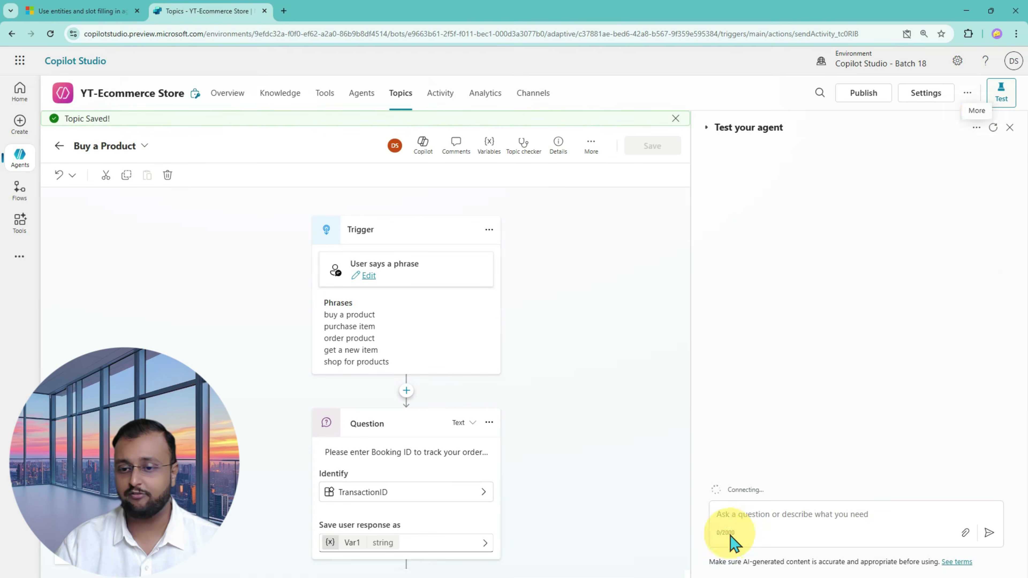
left_click(780, 514)
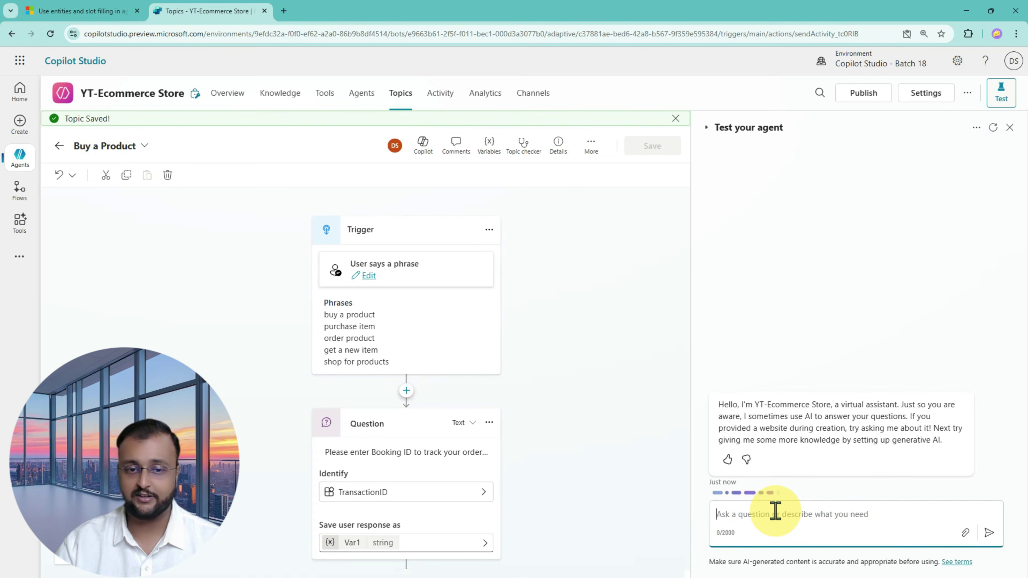
type("b")
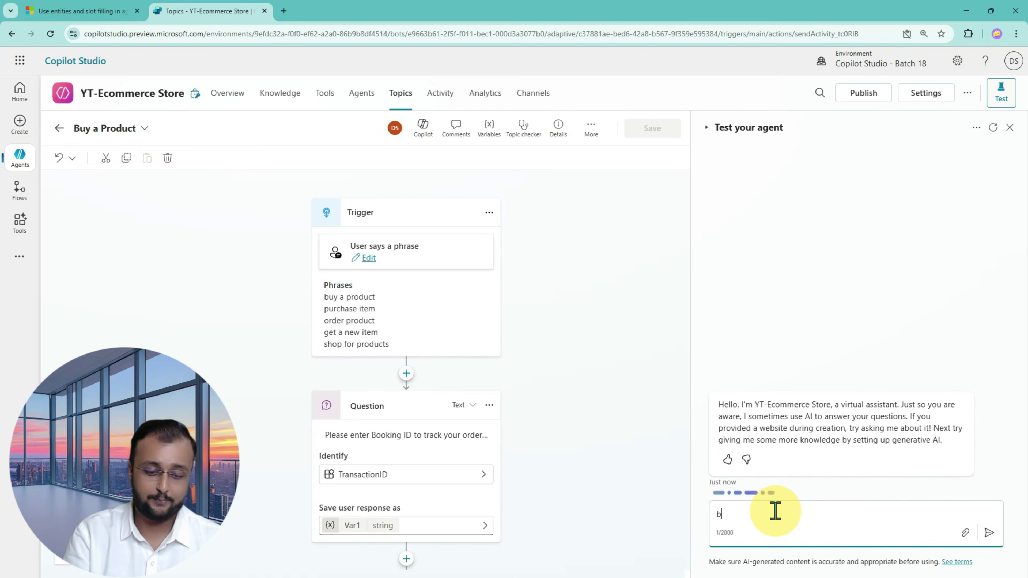
type("uy a product")
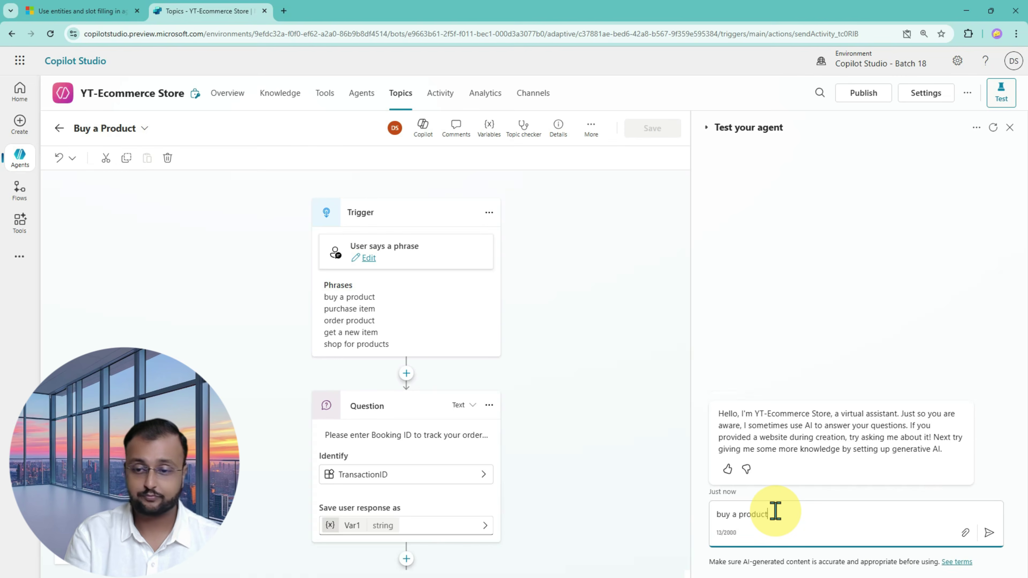
key("Return")
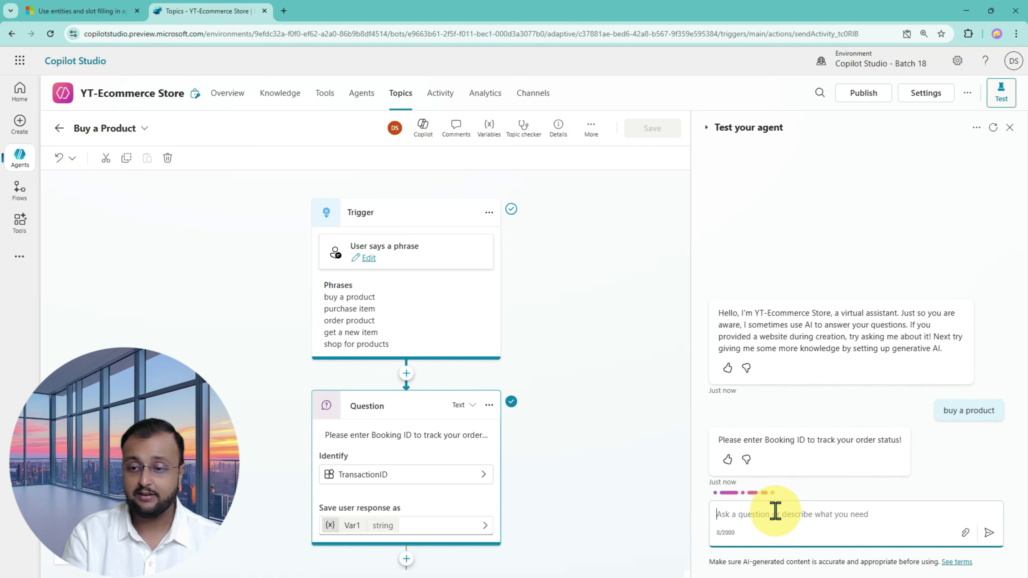
- Answer the Booking ID question with a "My booking is" sentence containing a four-digit booking ID prefixed with BOOK-
type("My book")
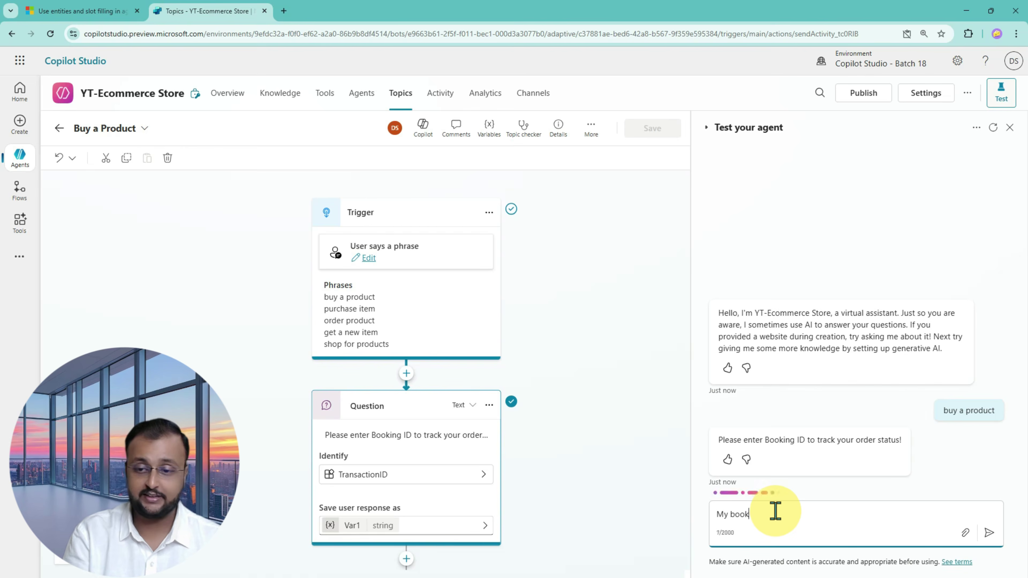
type("ing I")
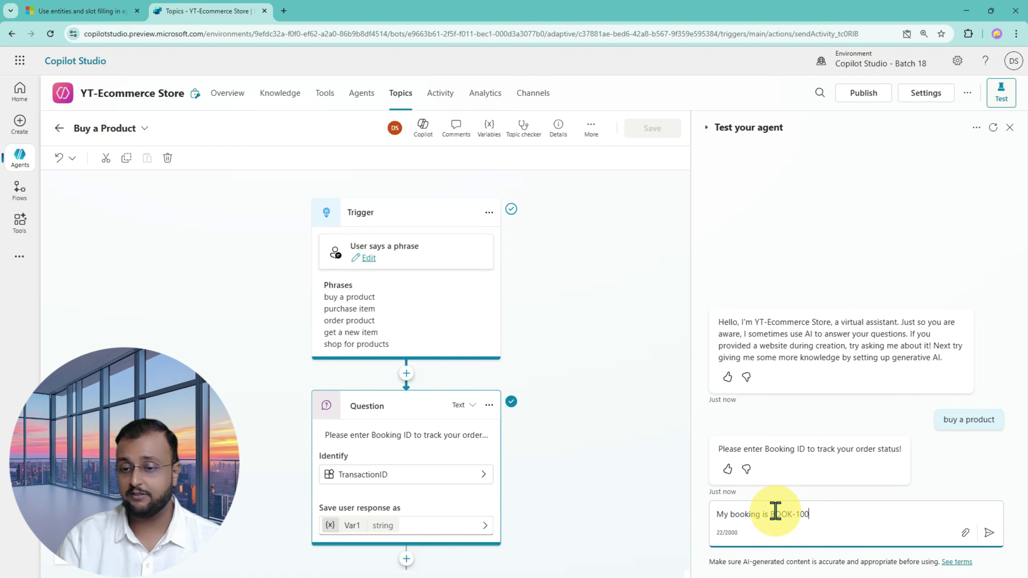
type("s BOOK-1001")
key("Return")
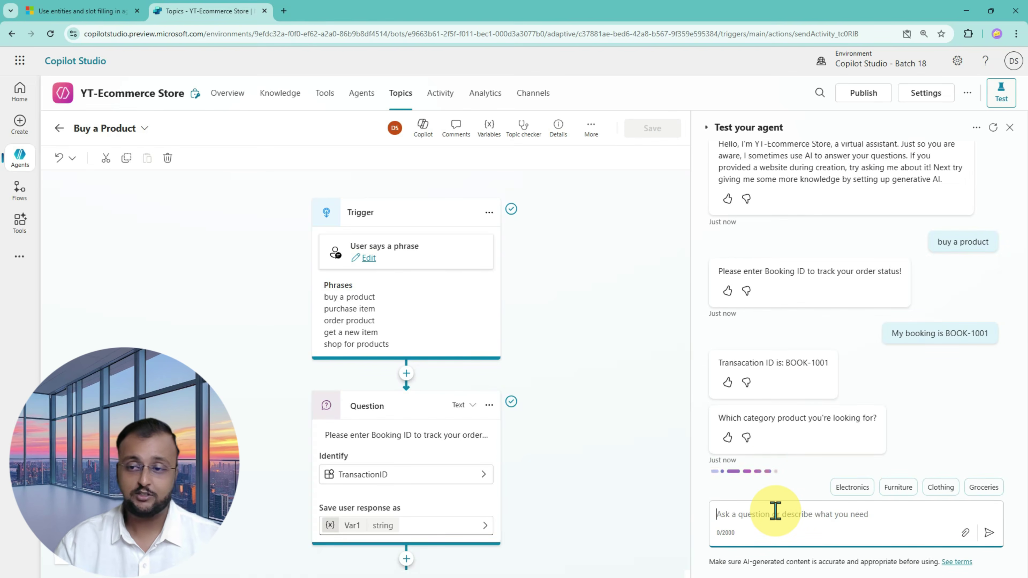
mouse_move(875, 318)
left_mouse_down()
mouse_move(899, 333)
mouse_move(1002, 346)
left_mouse_up()
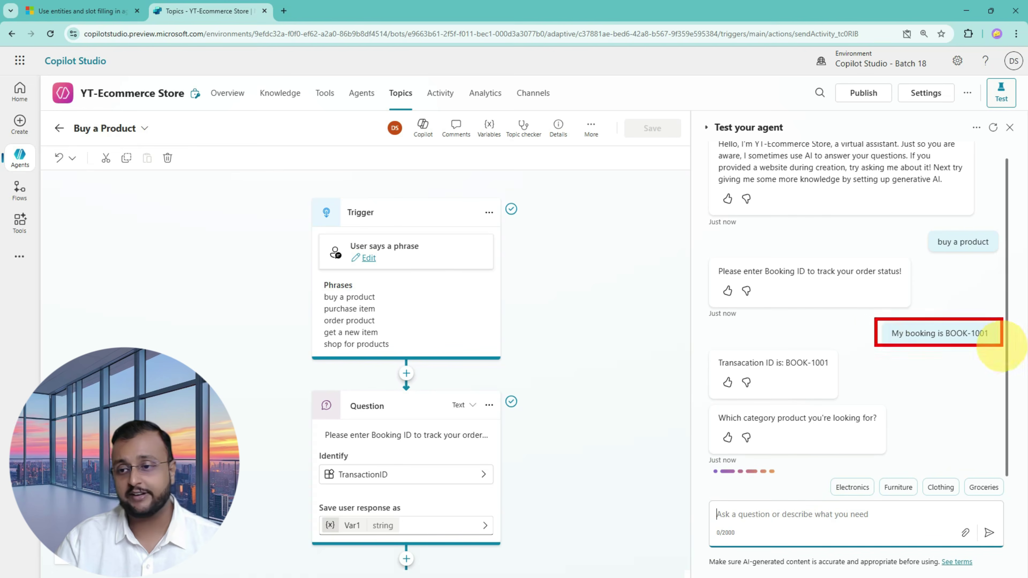
left_click_drag(778, 351, 846, 375)
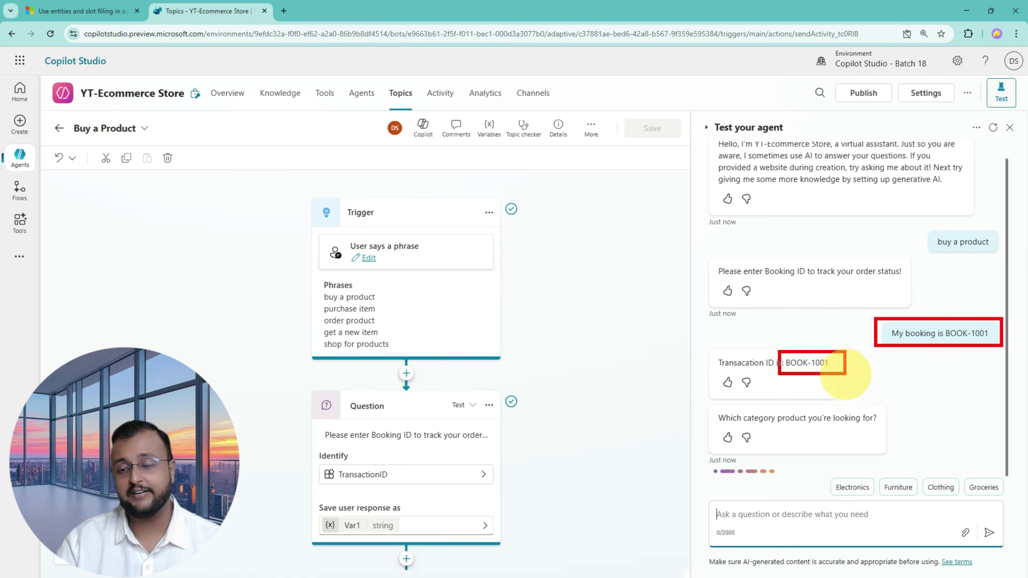
left_click_drag(775, 383, 843, 382)
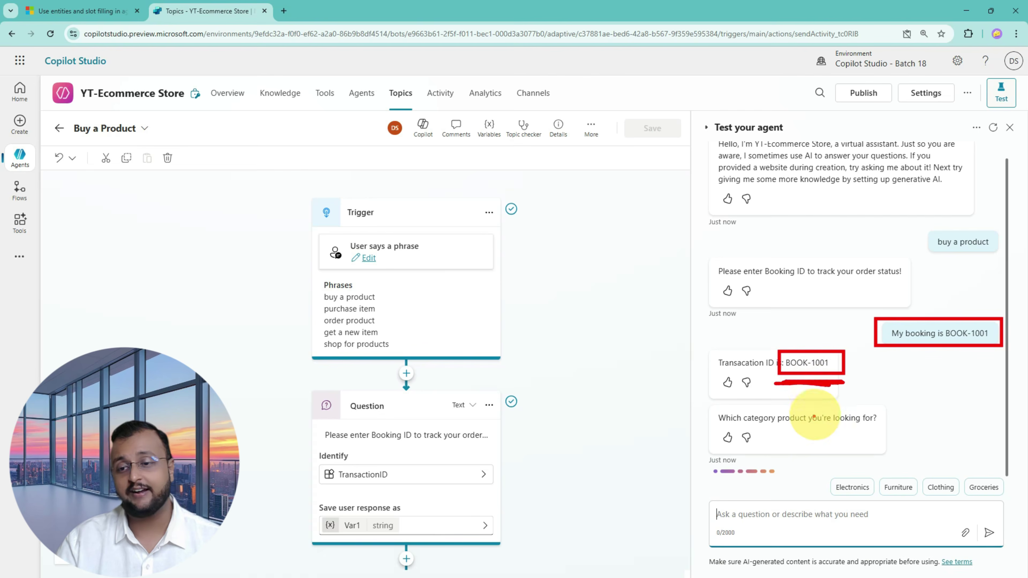
mouse_move(813, 421)
left_mouse_down()
mouse_move(811, 391)
mouse_move(831, 405)
left_mouse_up()
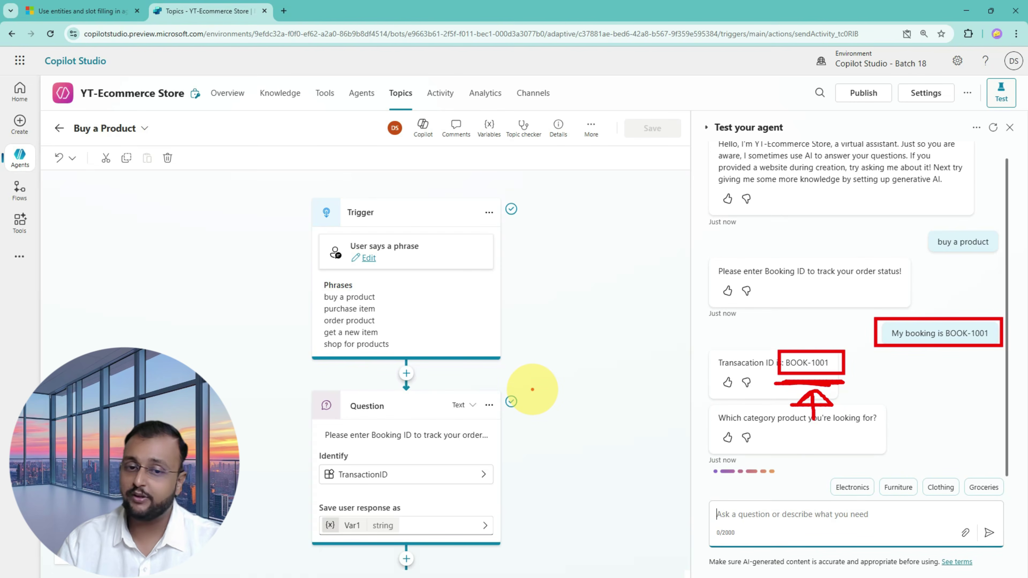
key("Escape")
- Open the entity creation methods from the Booking ID question's Identify setting and review Closed list and Regular expression (Regex)
left_click(490, 483)
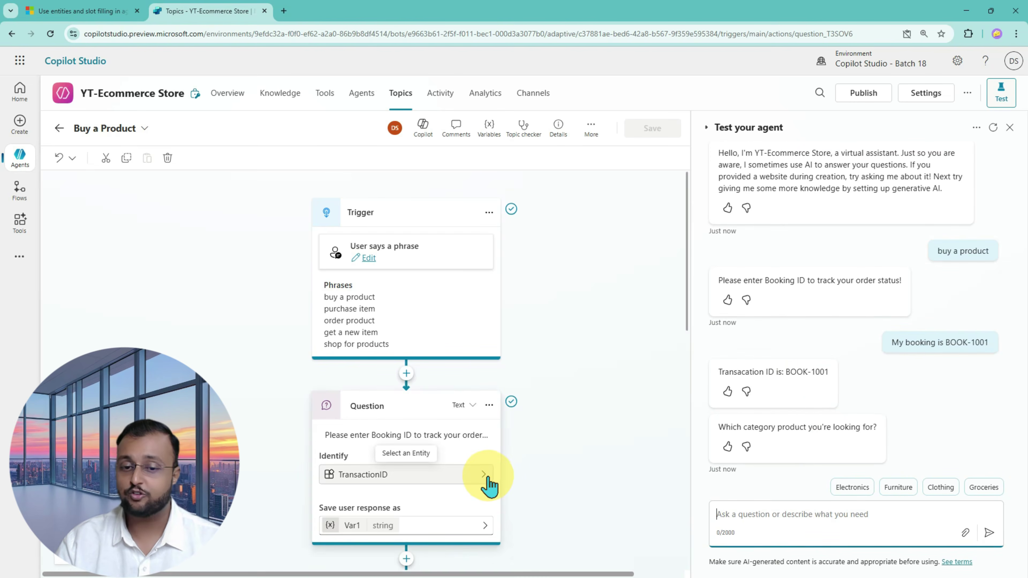
left_click(490, 484)
left_click(484, 492)
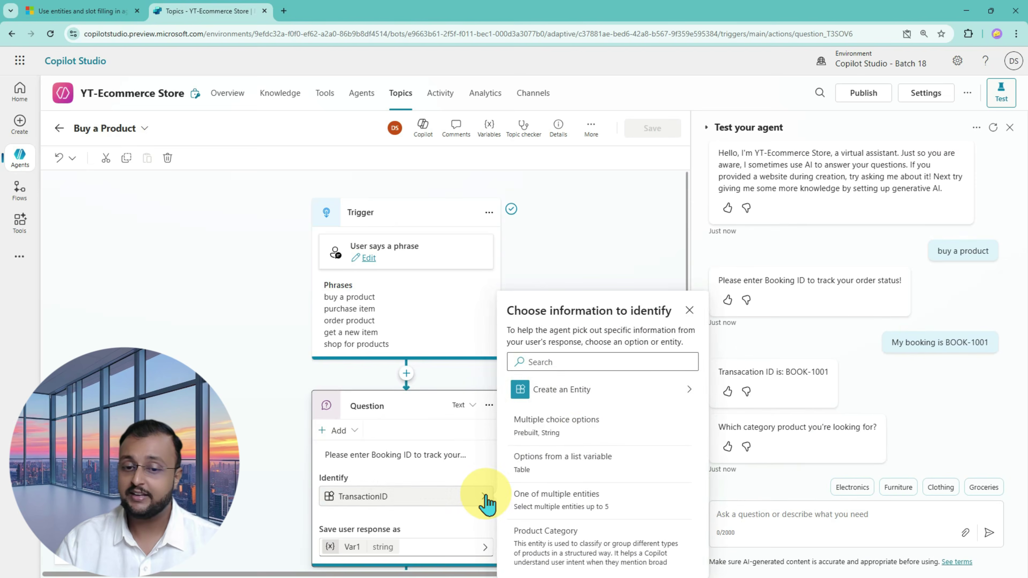
left_click(684, 403)
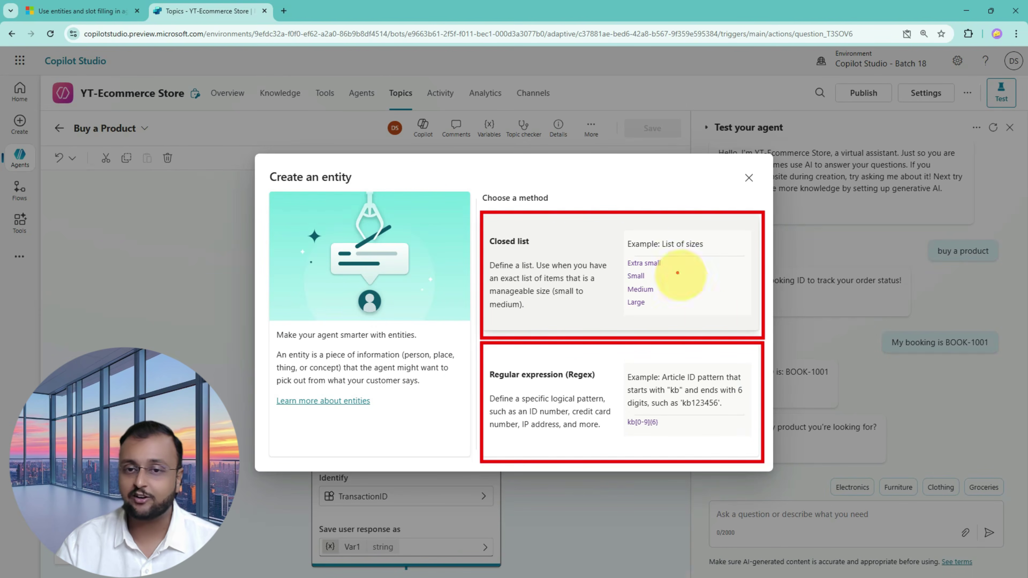
mouse_move(465, 198)
left_mouse_down()
mouse_move(439, 275)
mouse_move(483, 476)
left_mouse_up()
mouse_move(341, 404)
left_mouse_down()
mouse_move(414, 385)
mouse_move(396, 415)
left_mouse_up()
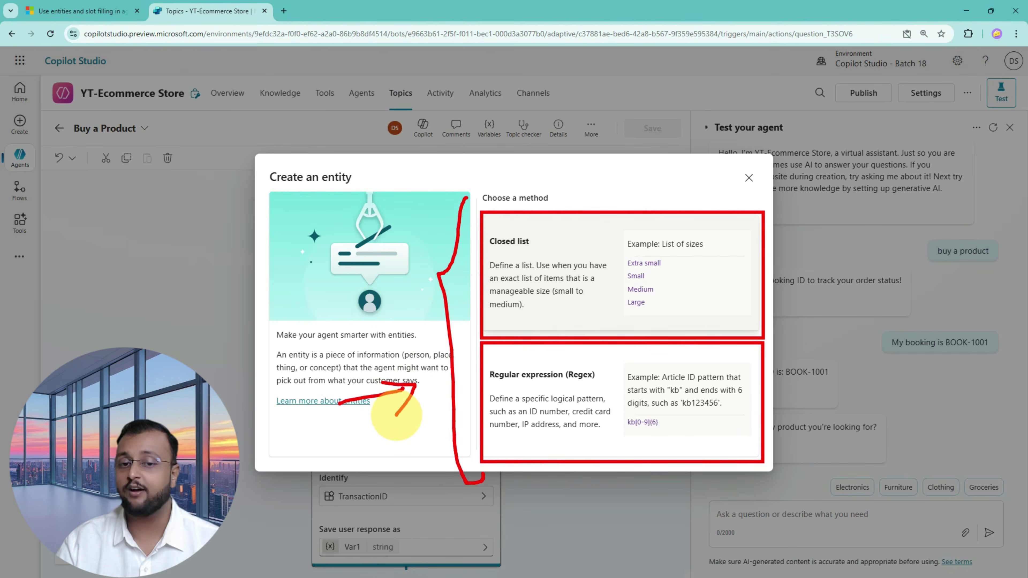